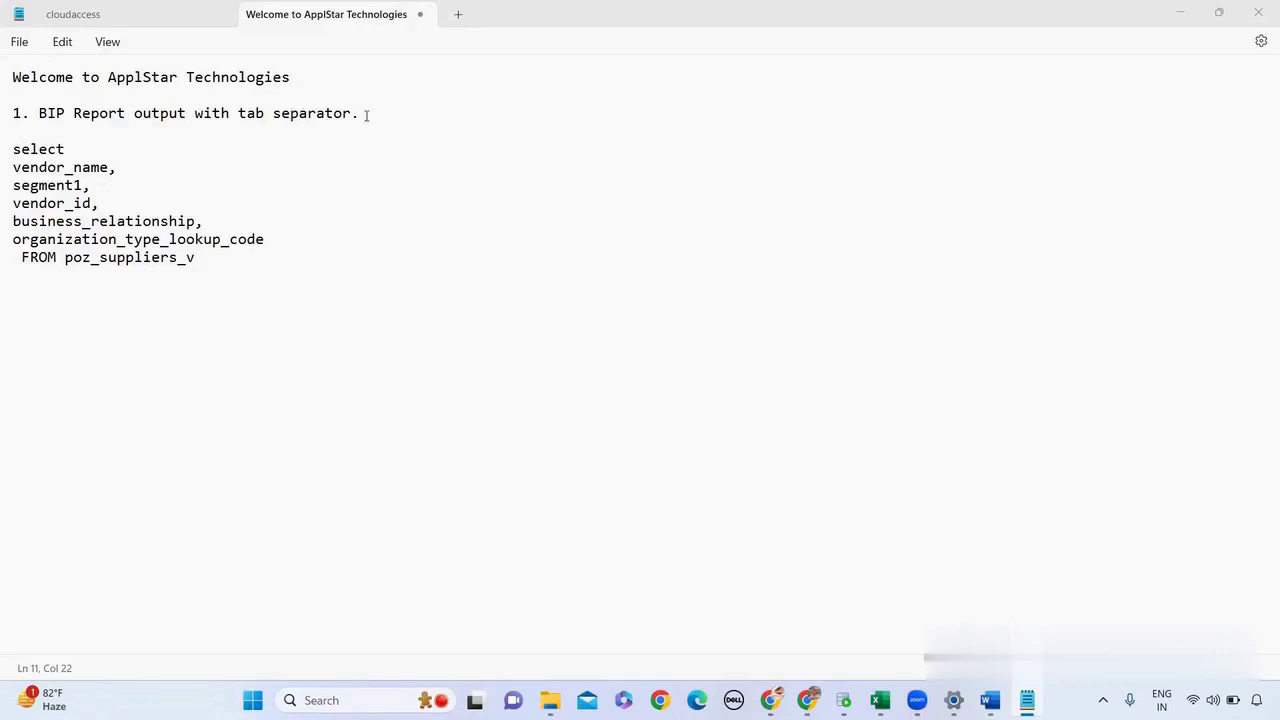
Highlight the tab separator heading in the notes, switch to the ASCII character codes workbook in Excel, and select its code, symbol and description columns
left_click_drag(366, 114, 38, 113)
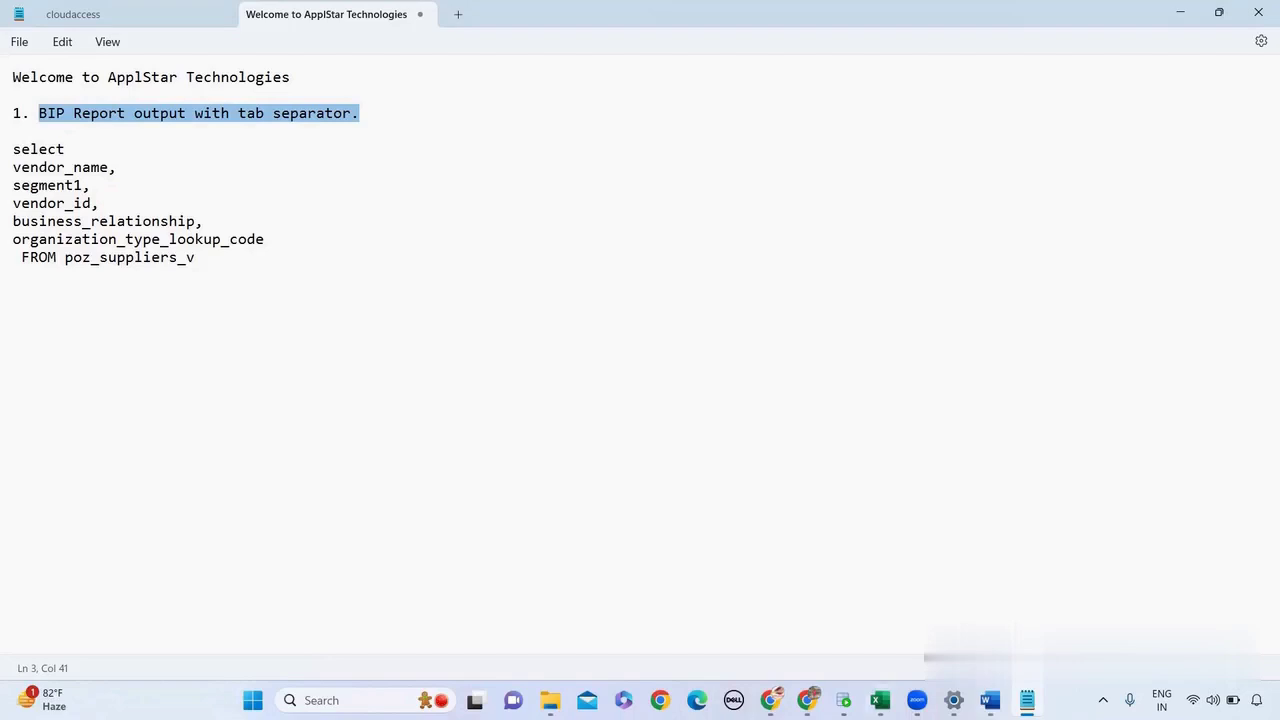
left_click(880, 700)
left_click(965, 615)
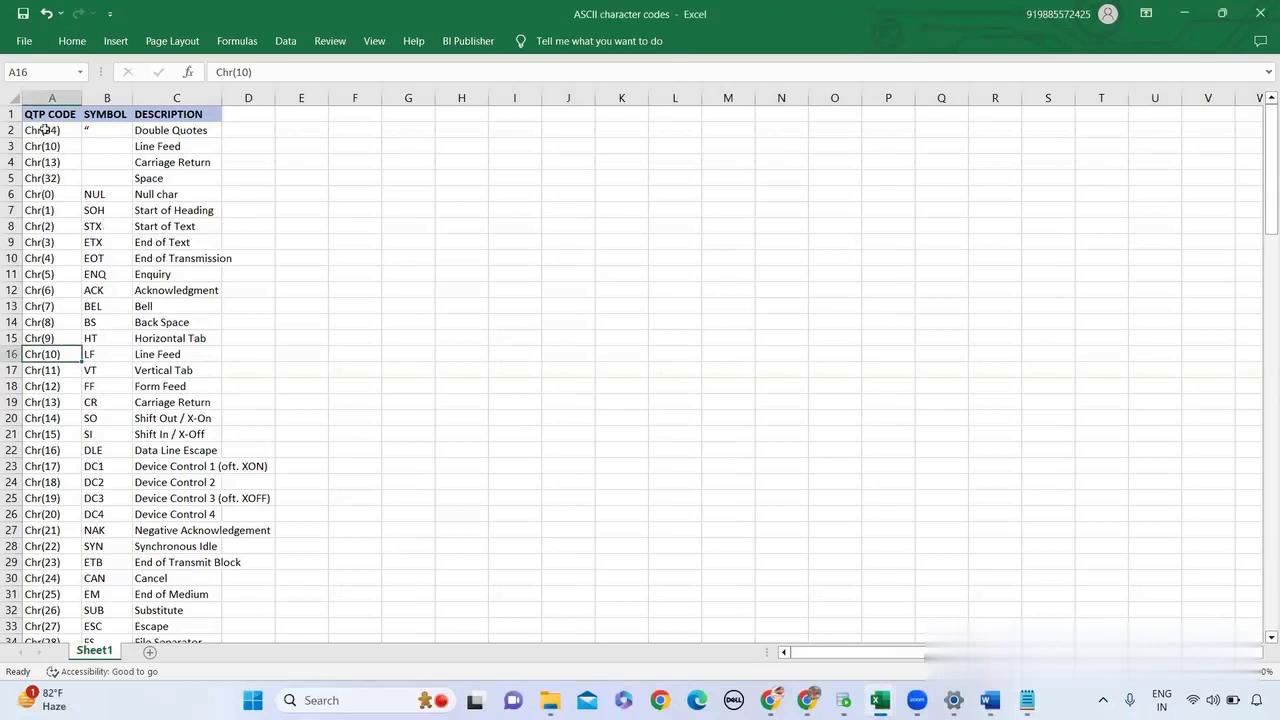
left_click_drag(50, 97, 176, 97)
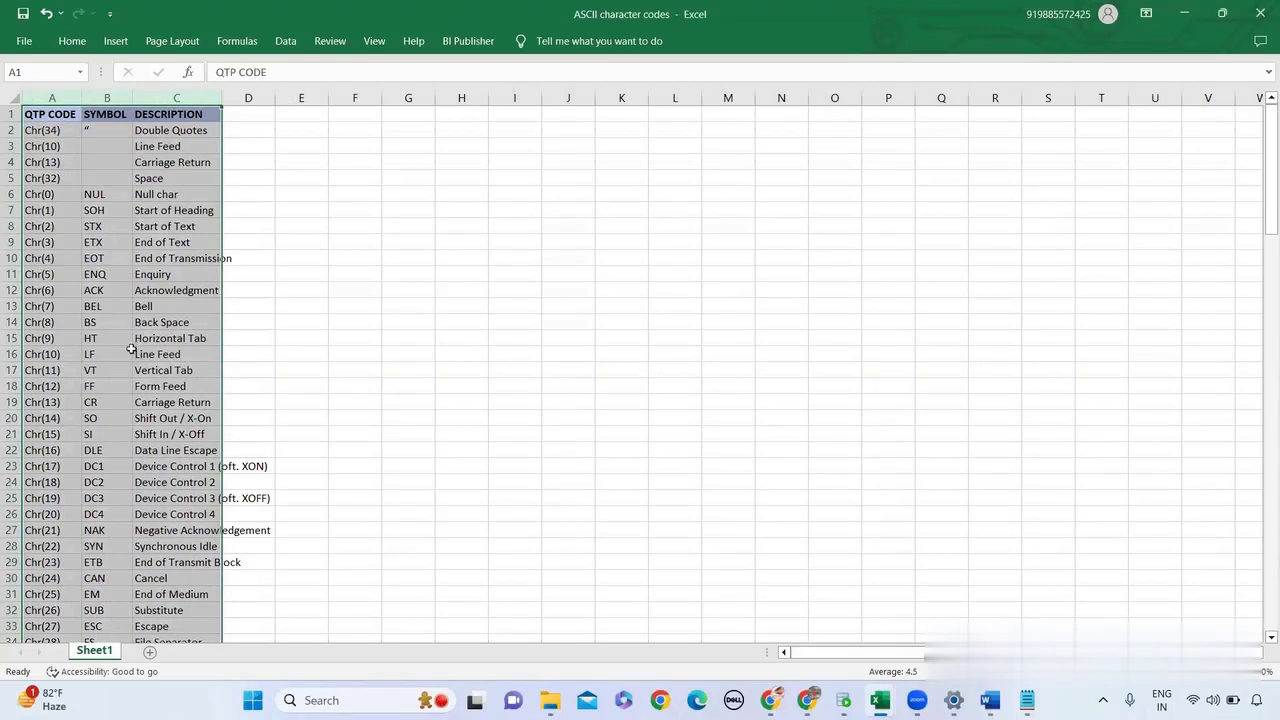
Examine the QTP codes and descriptions of the Horizontal Tab and Vertical Tab entries in the character code list
left_click(31, 371)
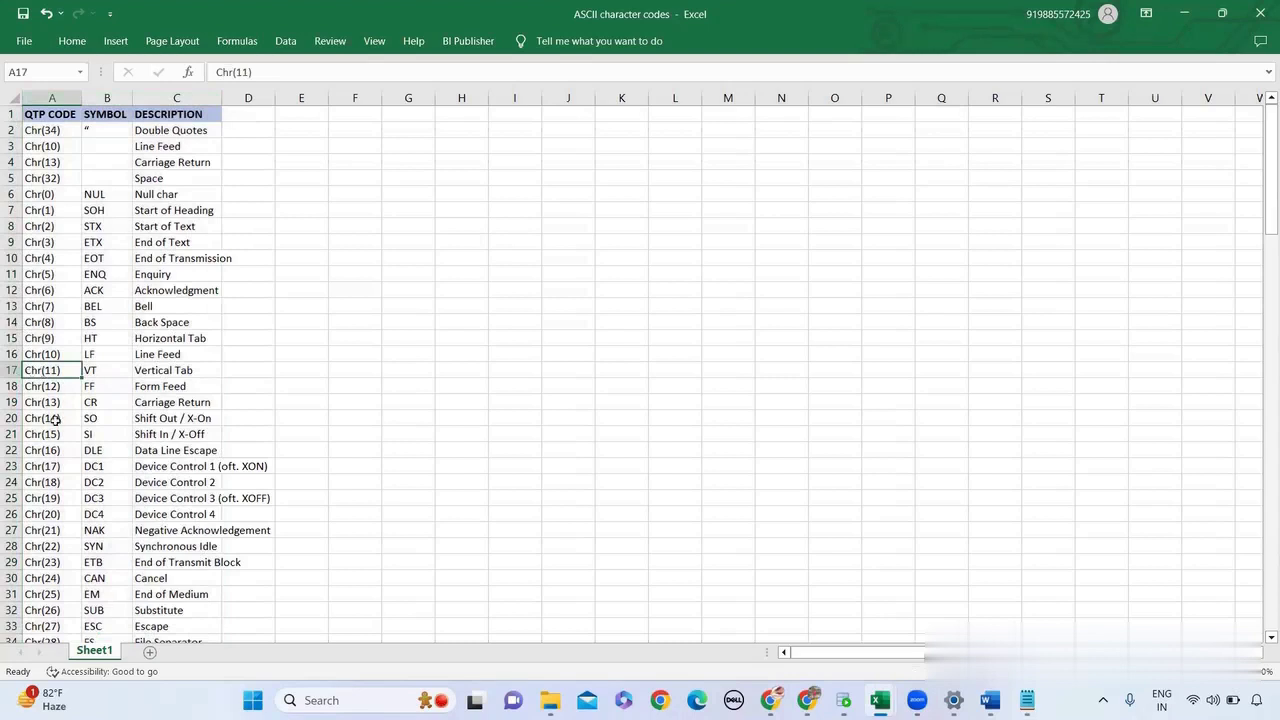
left_click(177, 373)
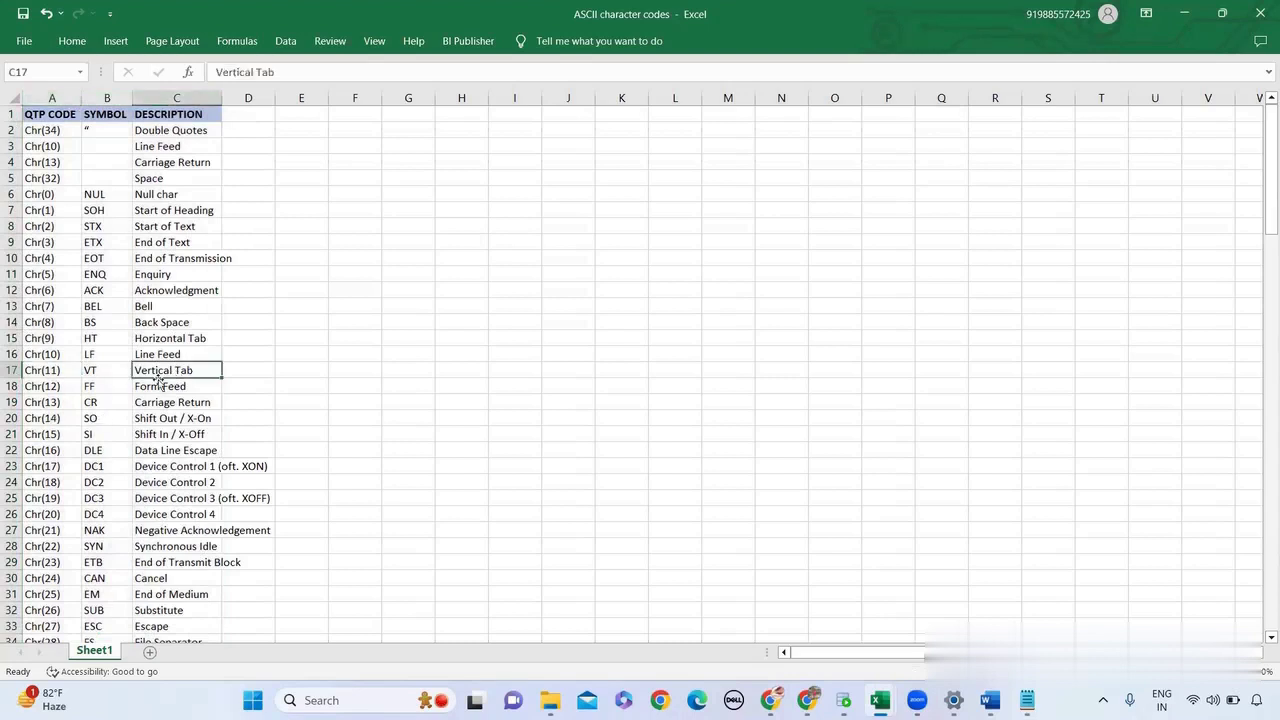
left_click(52, 342)
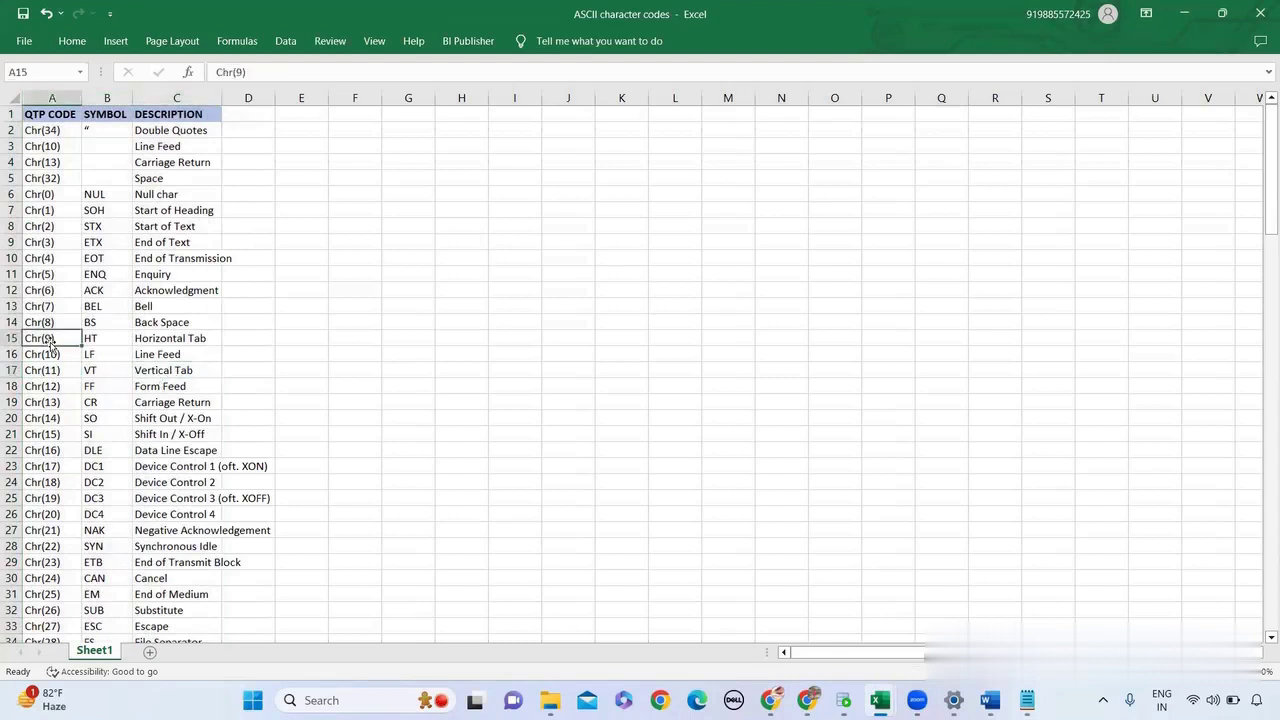
left_click(162, 343)
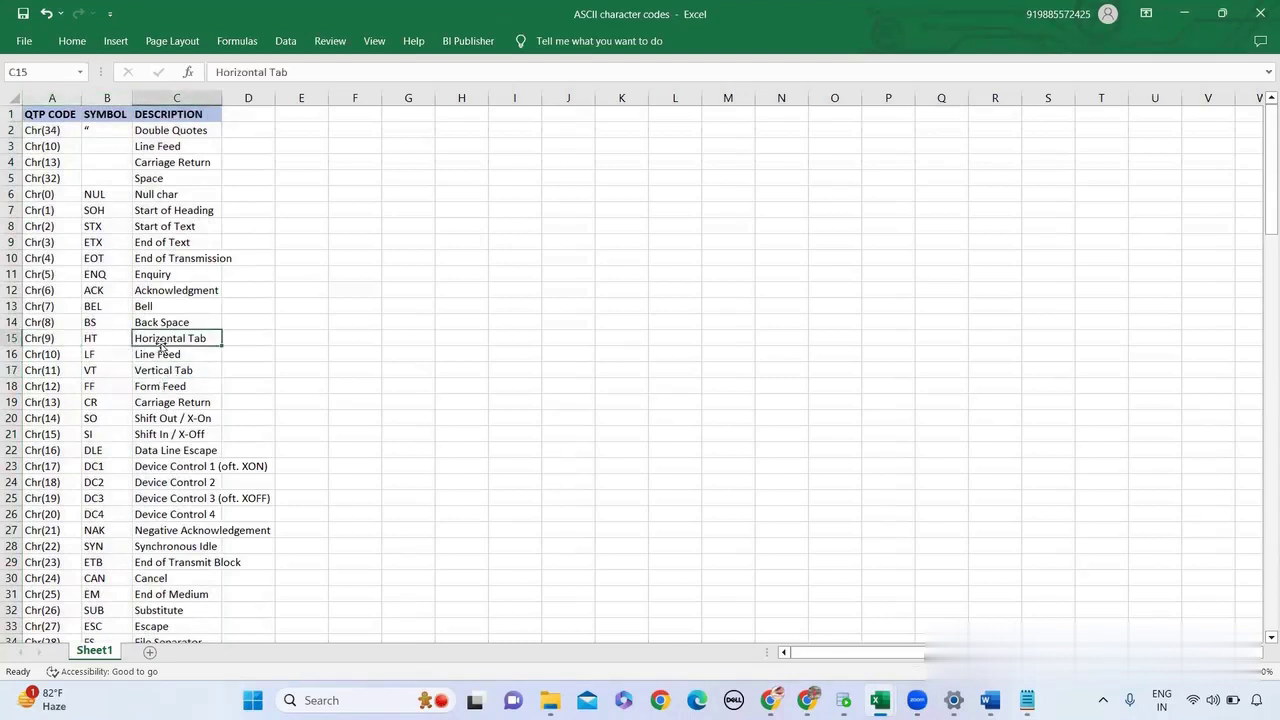
left_click(55, 341)
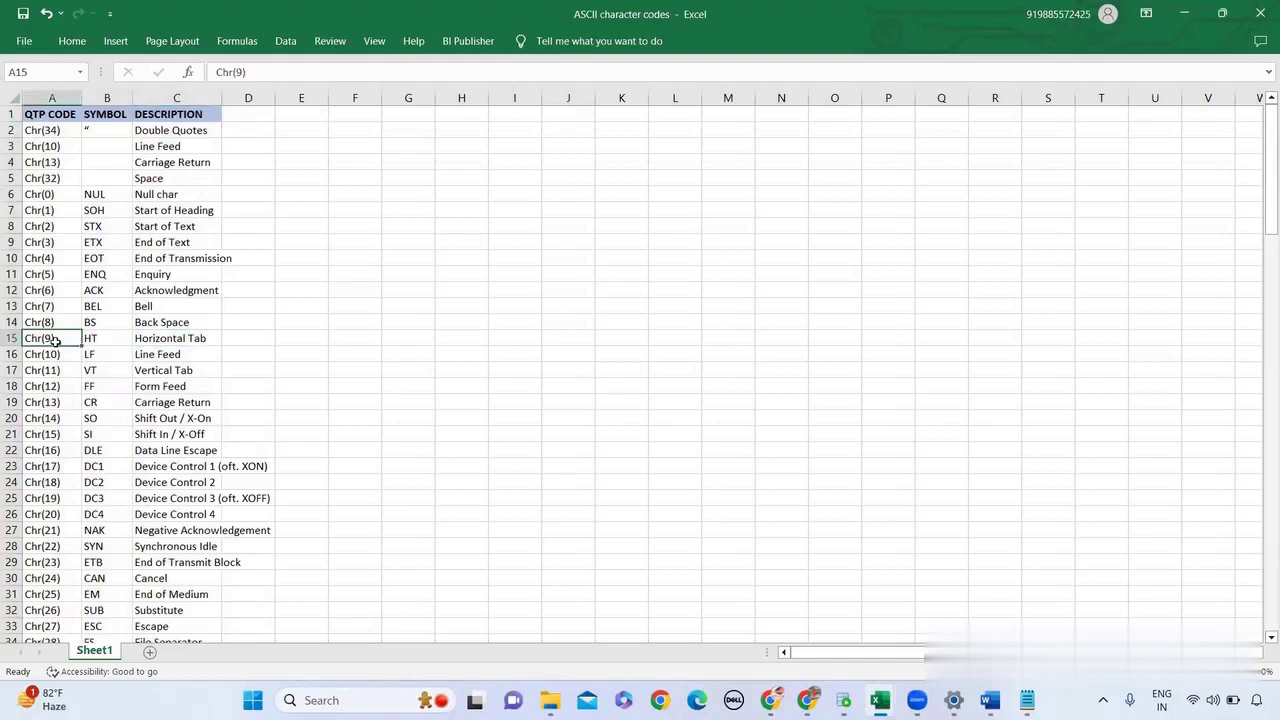
left_click(167, 340)
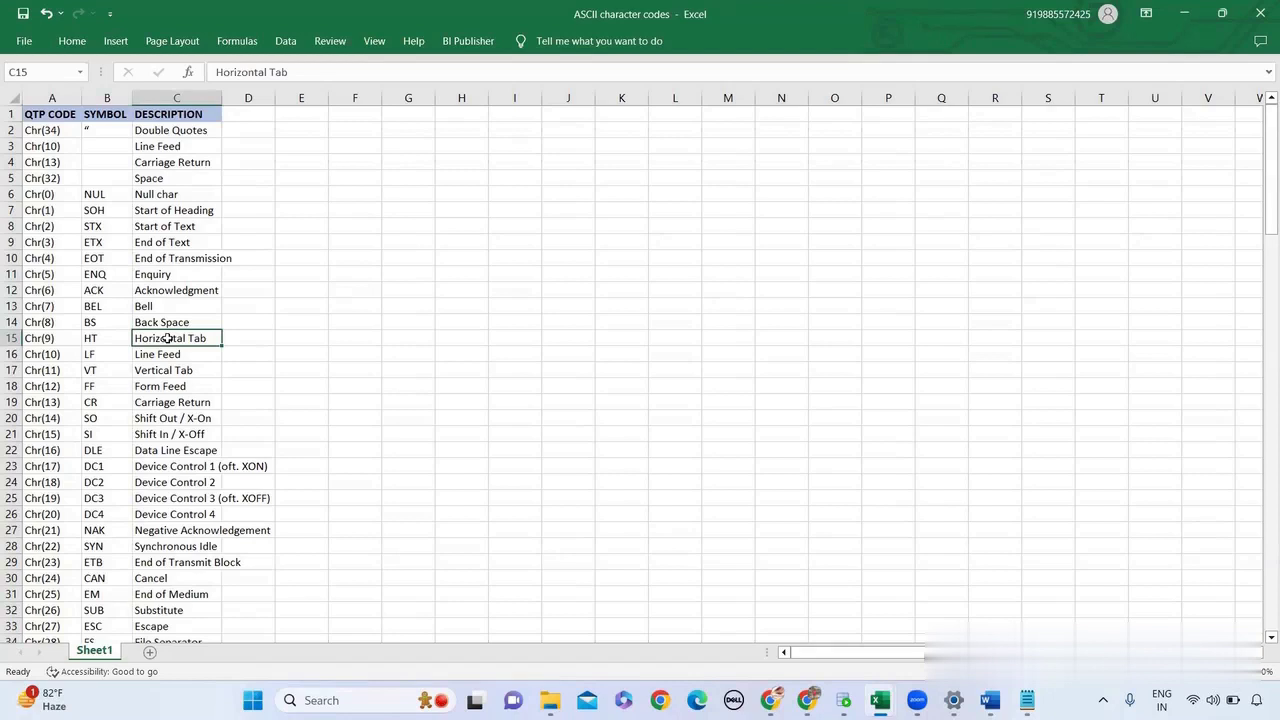
left_click(58, 370)
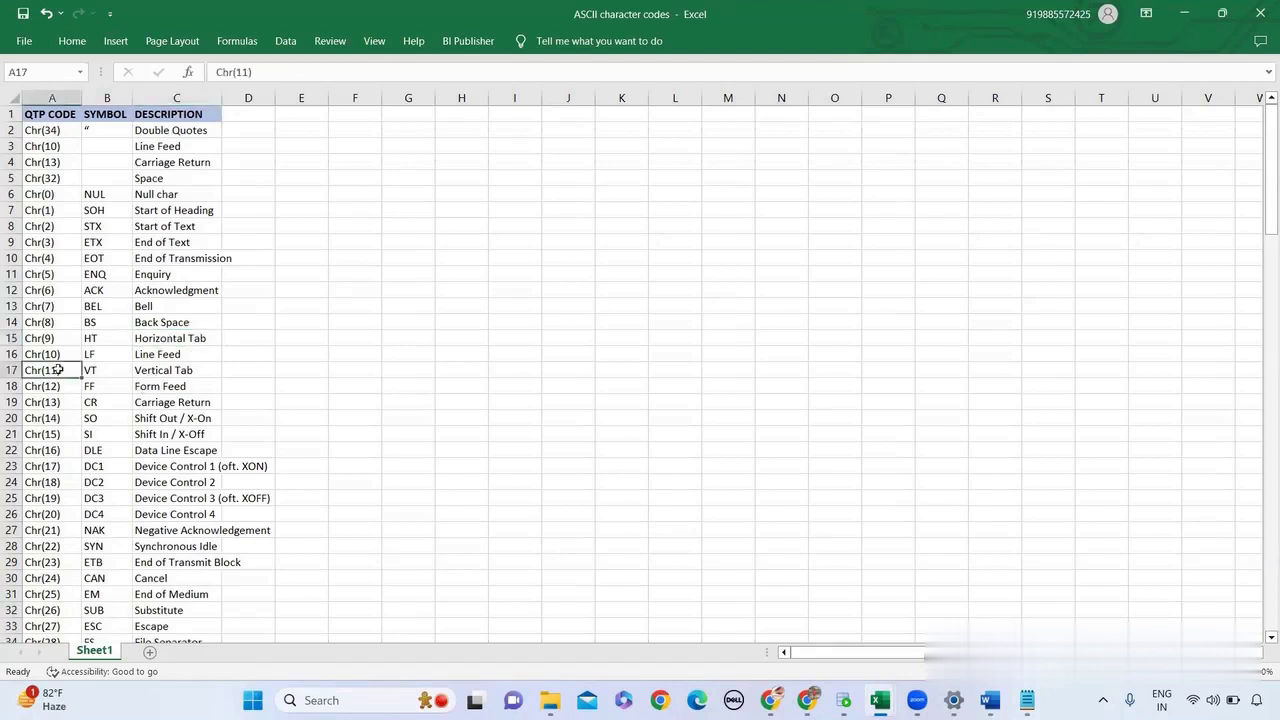
left_click(166, 374)
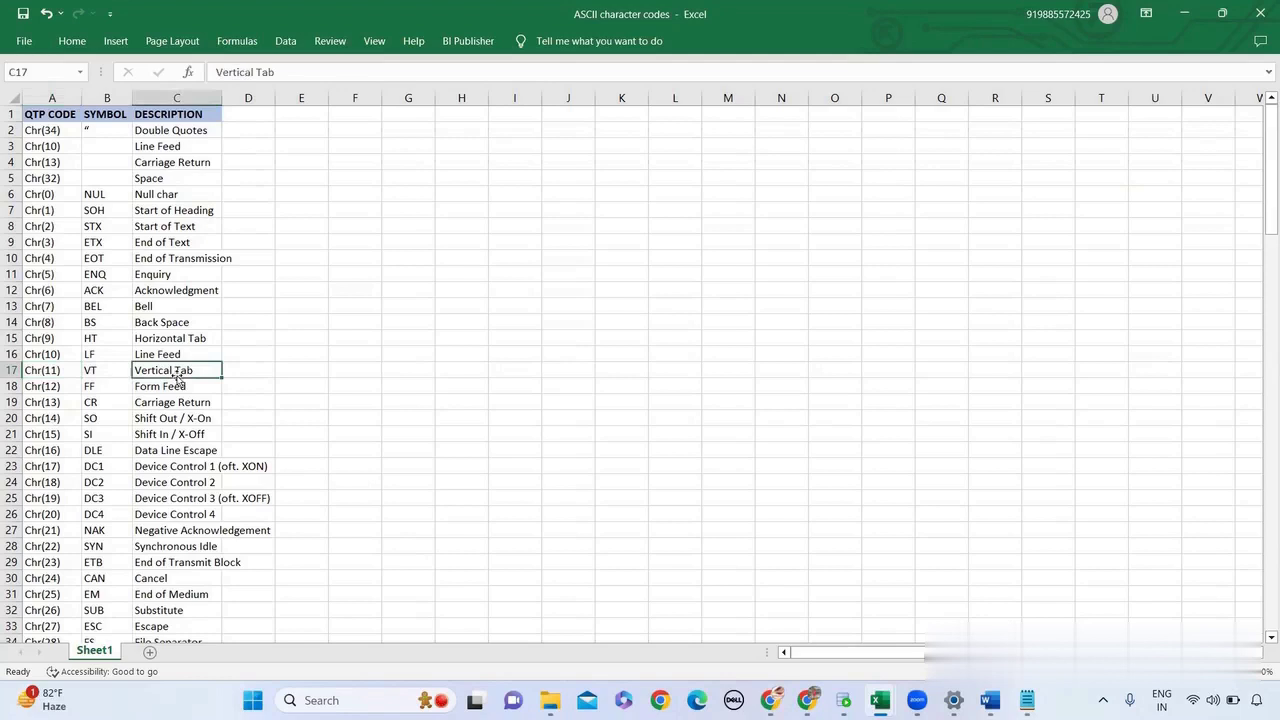
left_click(50, 340)
left_click(161, 341)
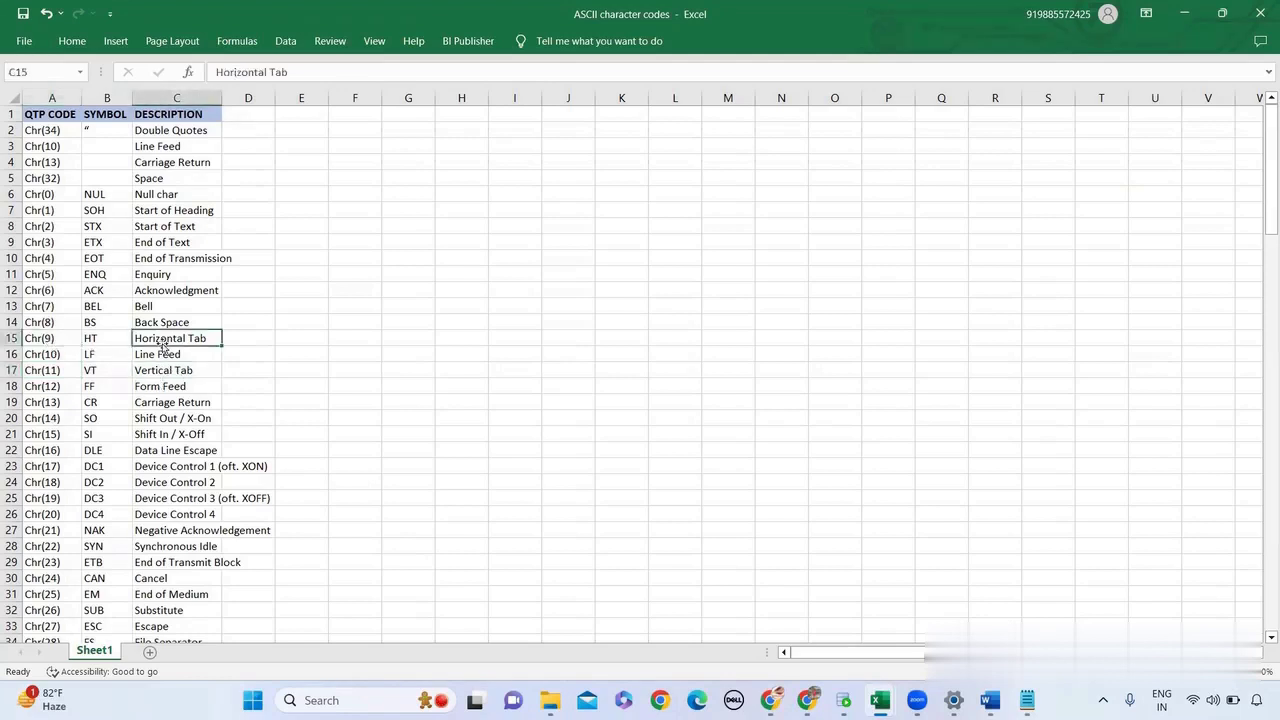
left_click(55, 341)
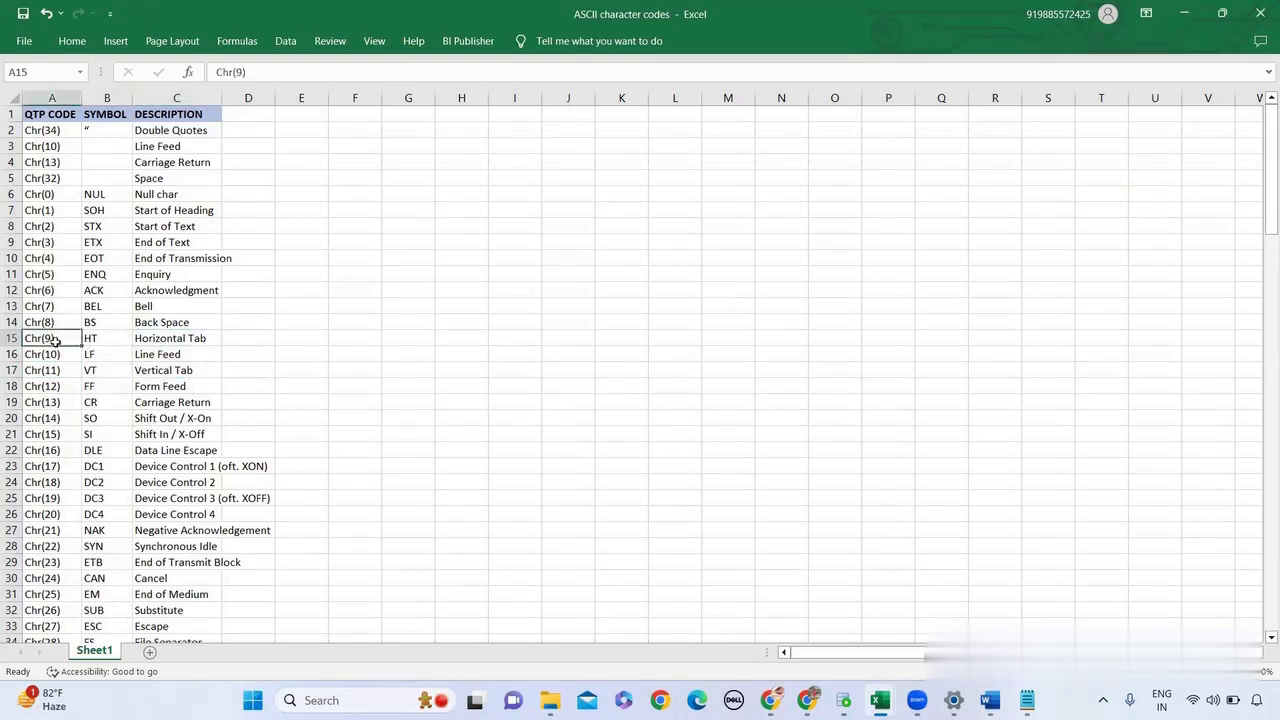
left_click(168, 340)
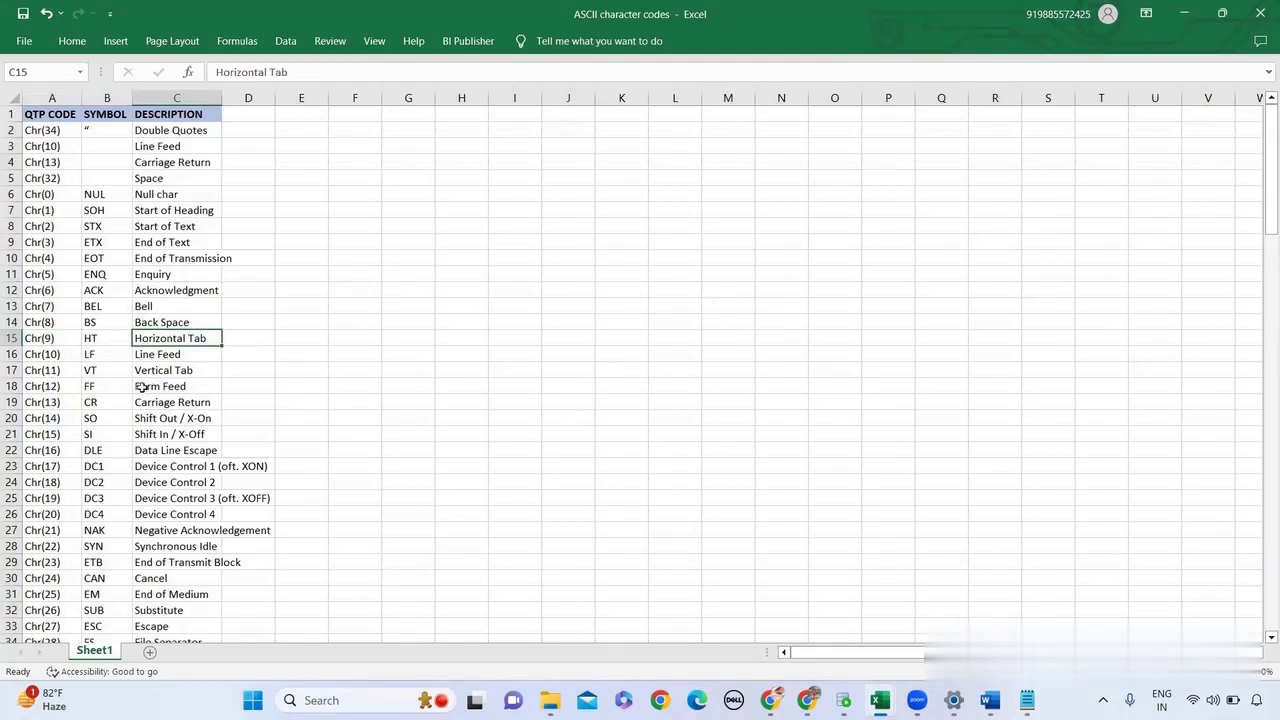
left_click(58, 370)
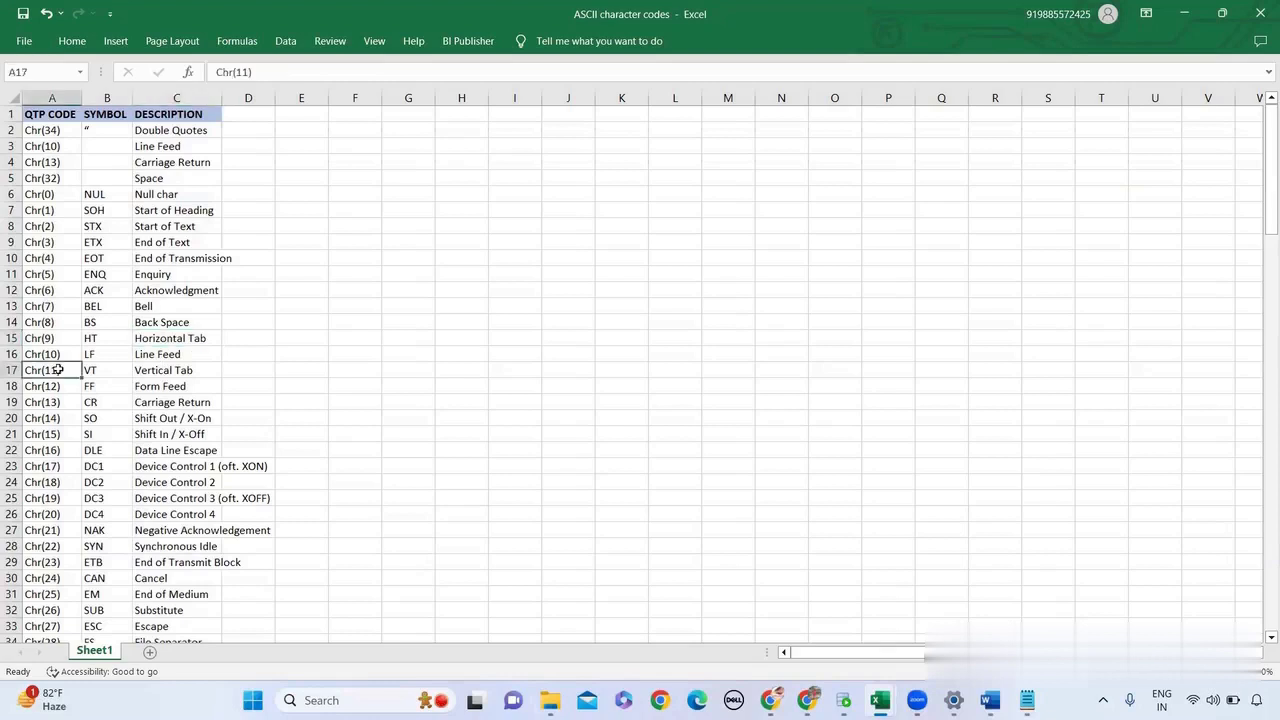
left_click(167, 374)
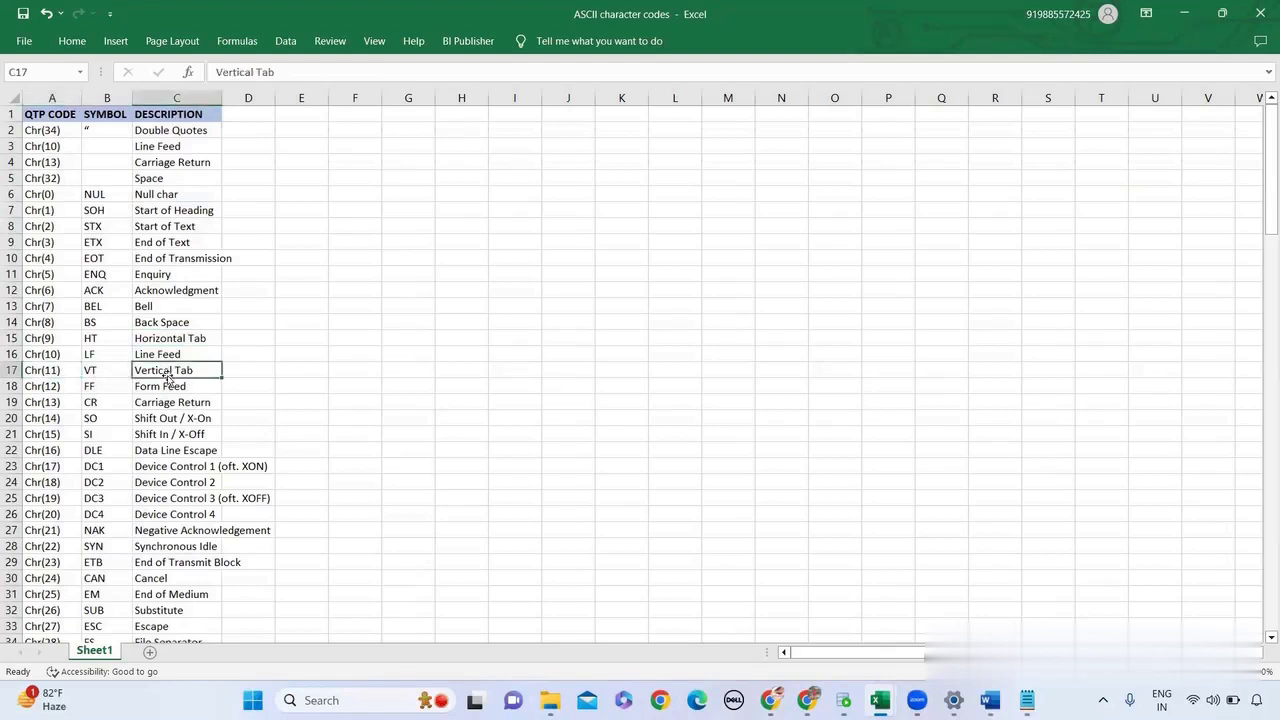
Find the Comma entry in the character code list and select its entire row
scroll(167, 374, "down", 10)
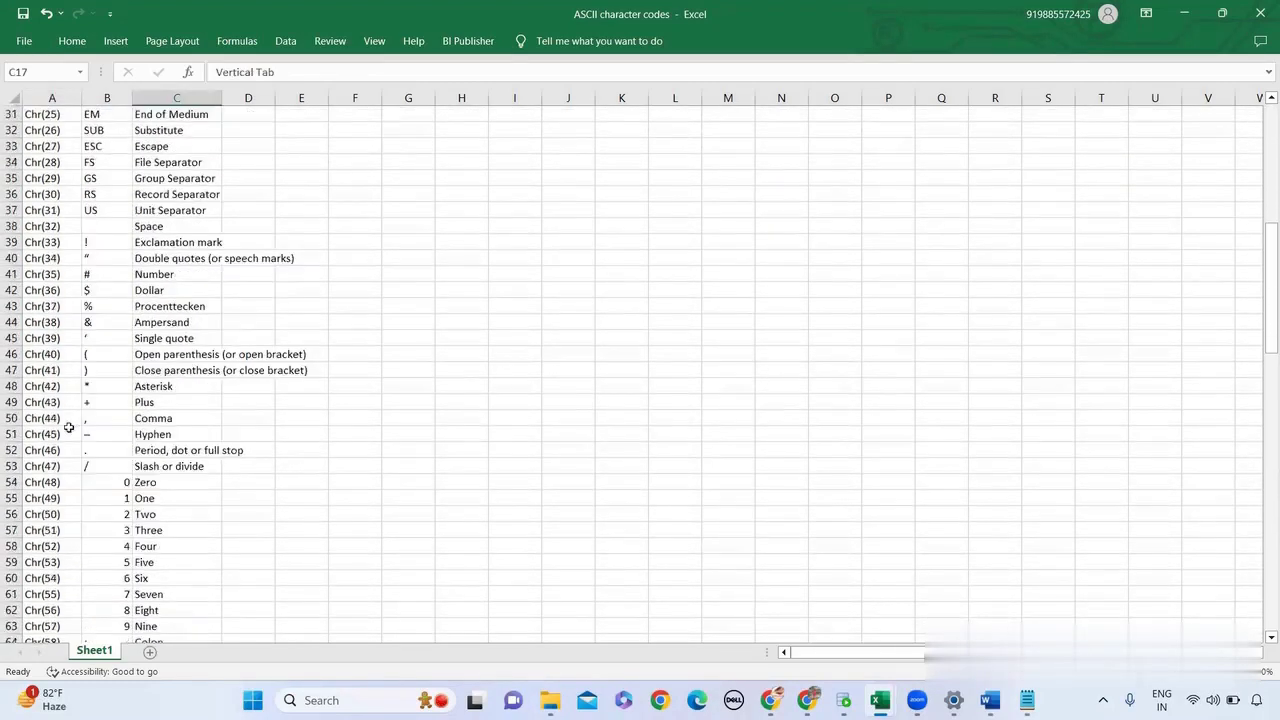
left_click(48, 420)
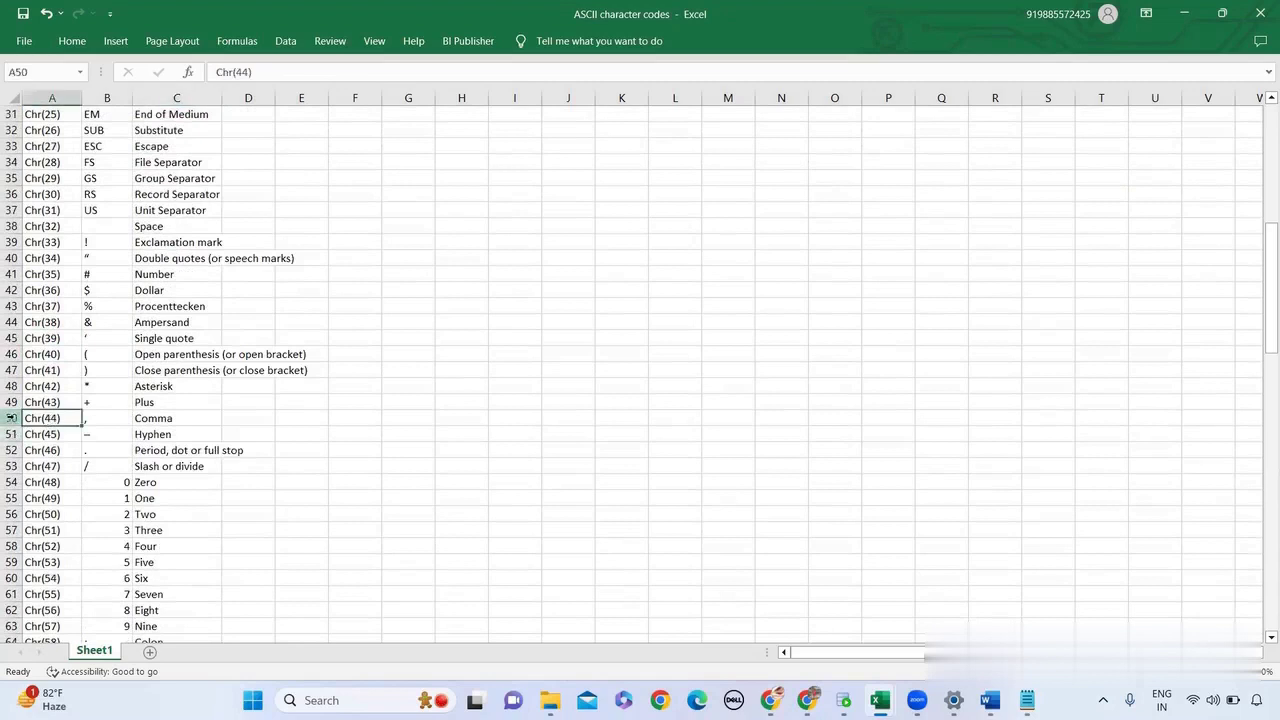
left_click(12, 418)
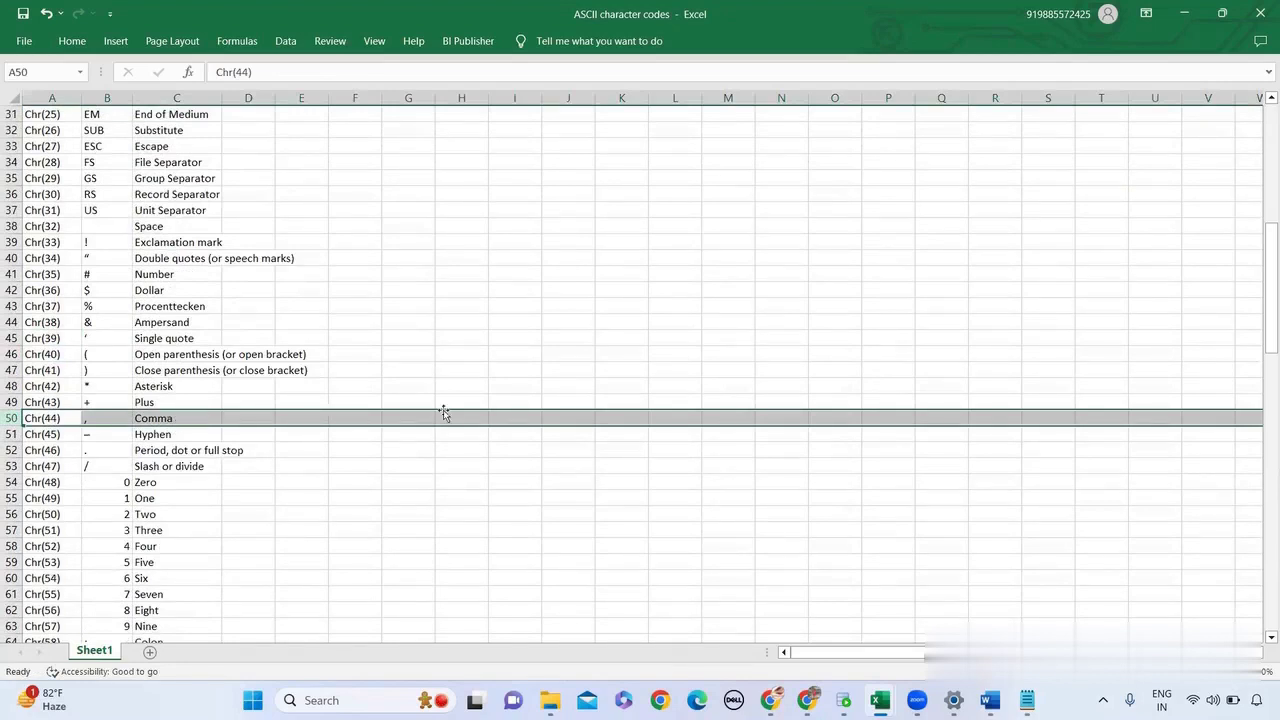
Switch back to the Notepad notes and copy the whole SQL query on poz_suppliers_v
key("alt+Tab")
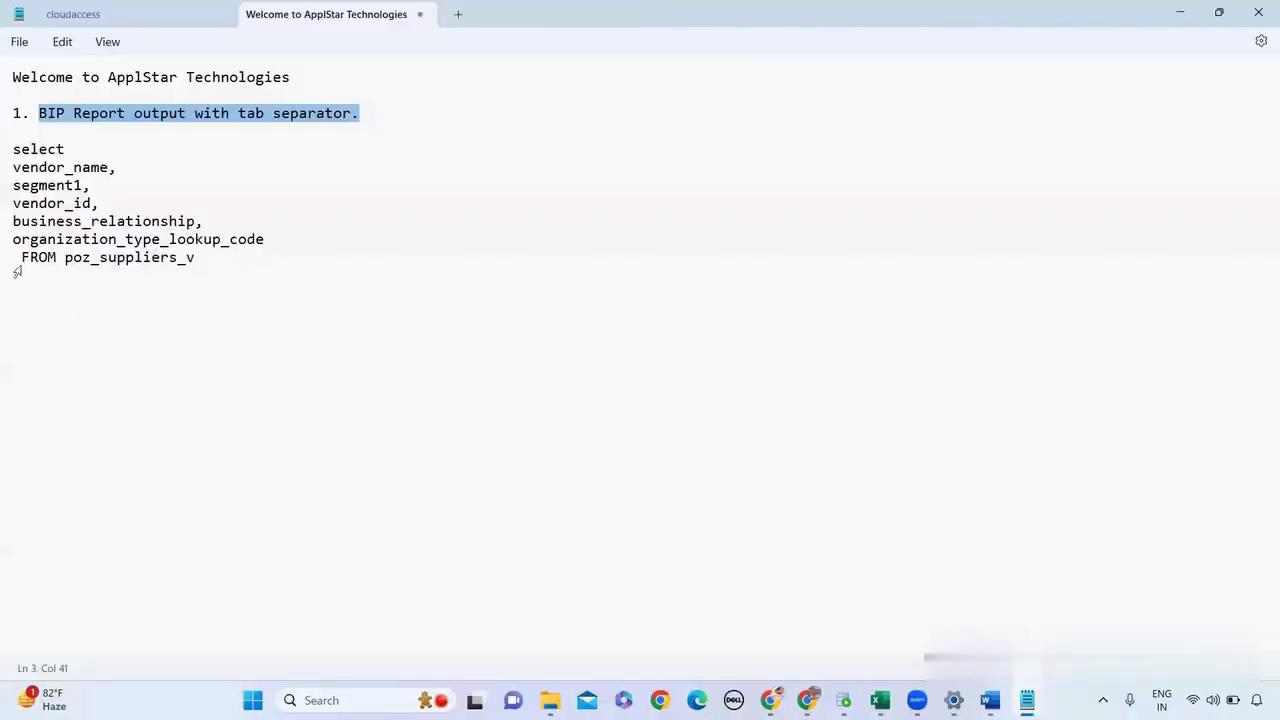
left_click_drag(12, 149, 200, 262)
key("ctrl+c")
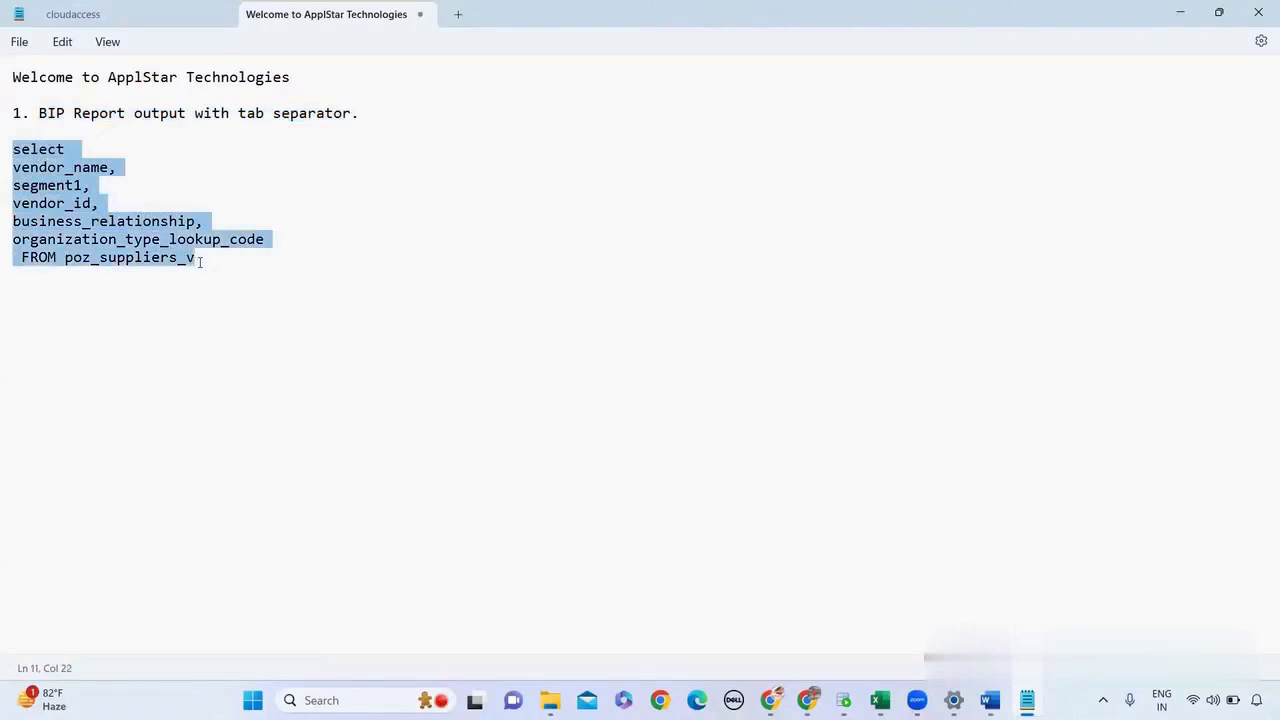
Switch to the Oracle BI catalog in Chrome and create a new data model
key("alt+Tab")
key("alt+Tab")
key("alt+Tab")
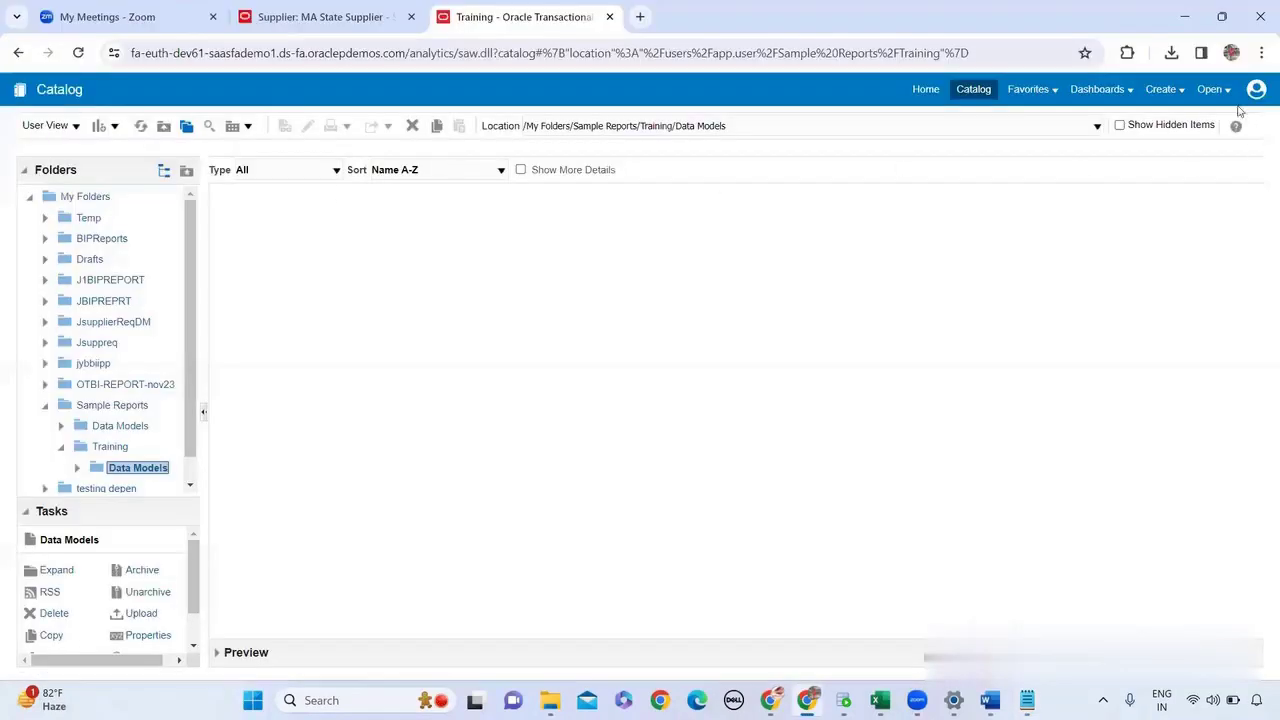
left_click(1182, 94)
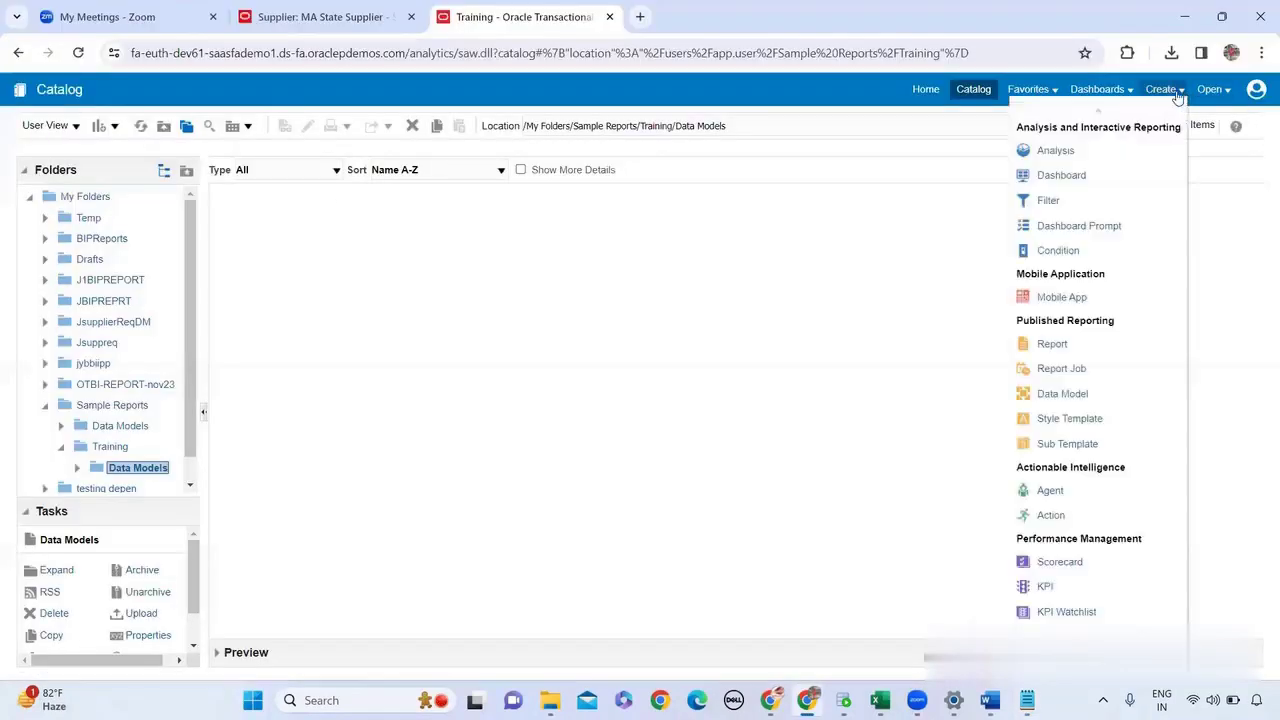
left_click(1062, 394)
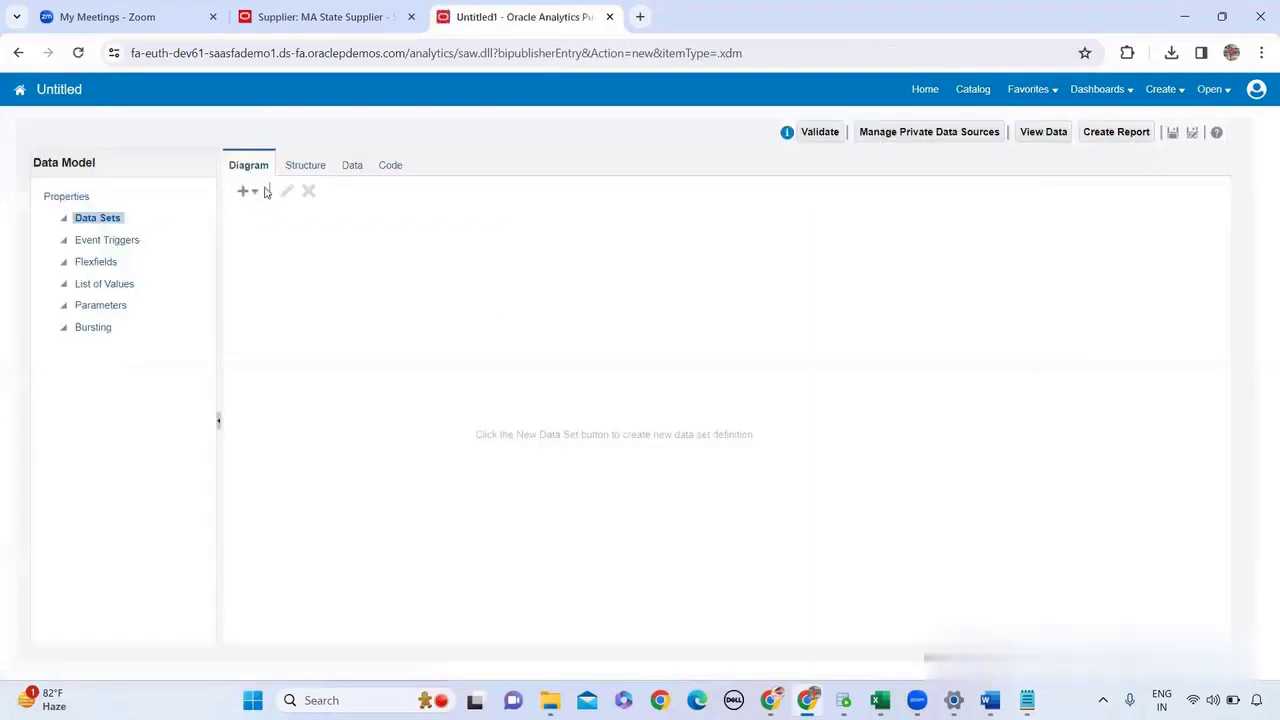
Add an SQL Query data set named Main Query on the ApplicationDB_FSCM data source, using the copied poz_suppliers_v query
left_click(247, 193)
left_click(250, 194)
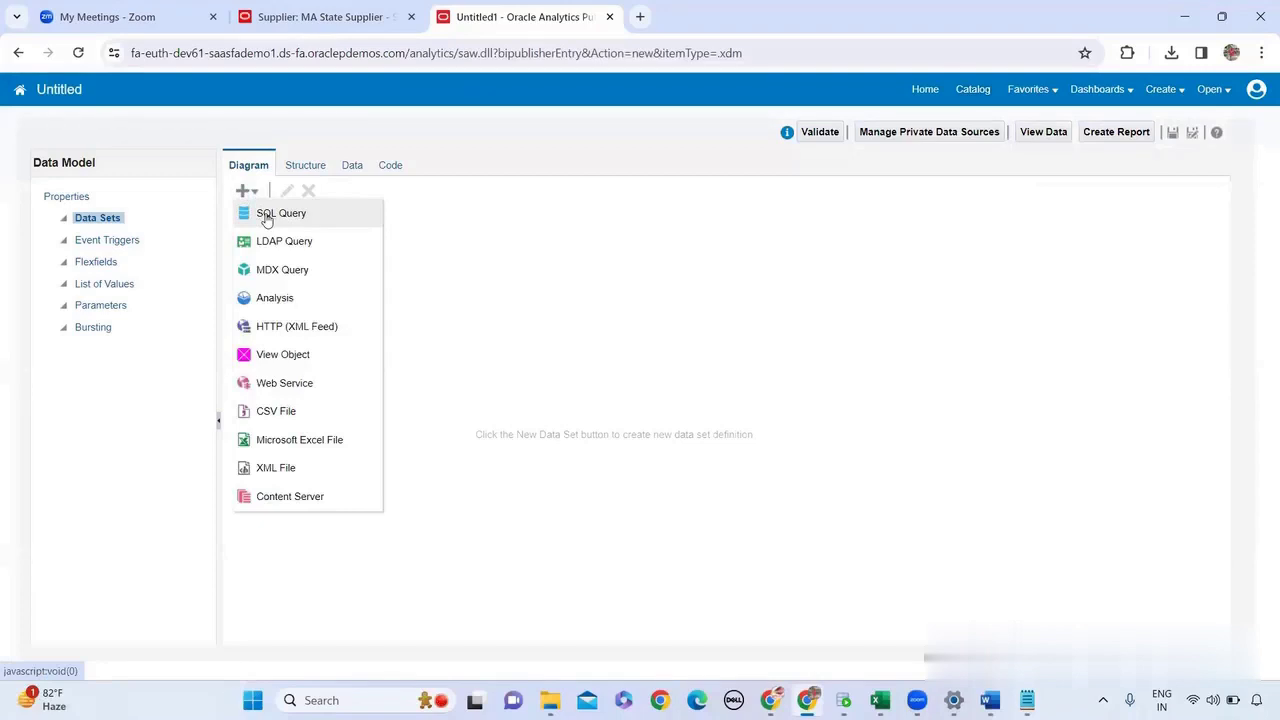
left_click(268, 215)
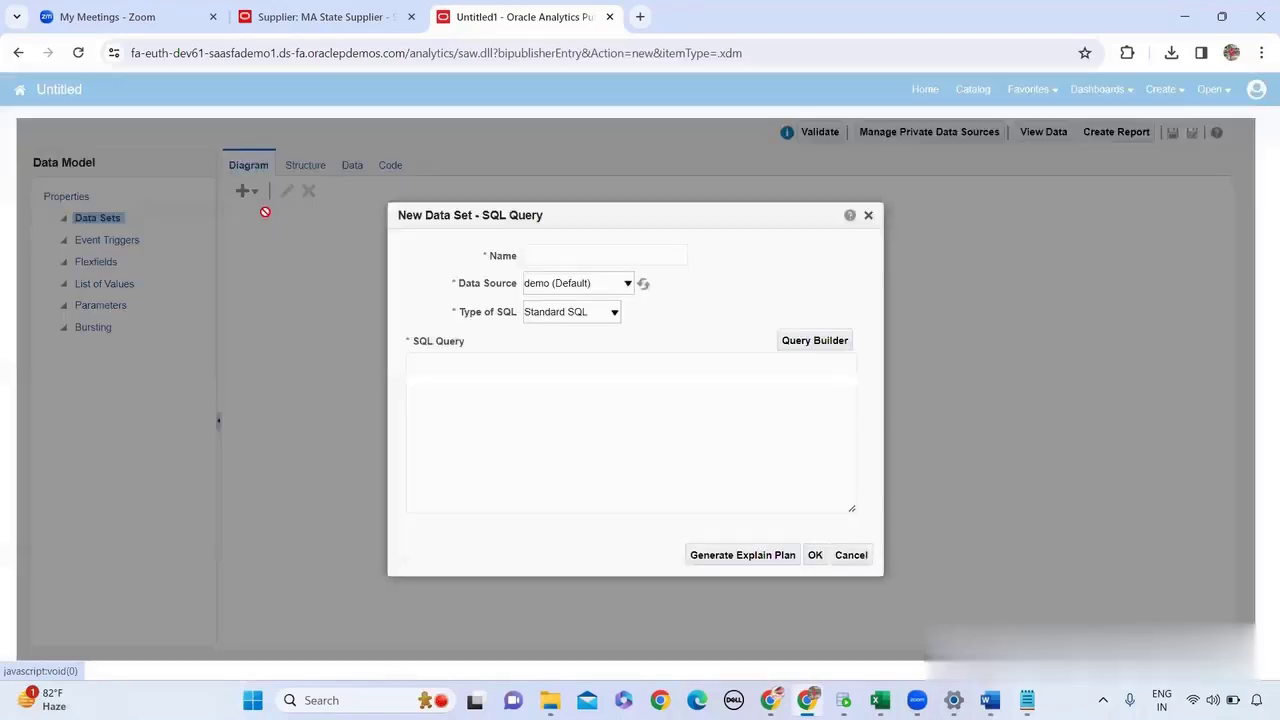
left_click(596, 256)
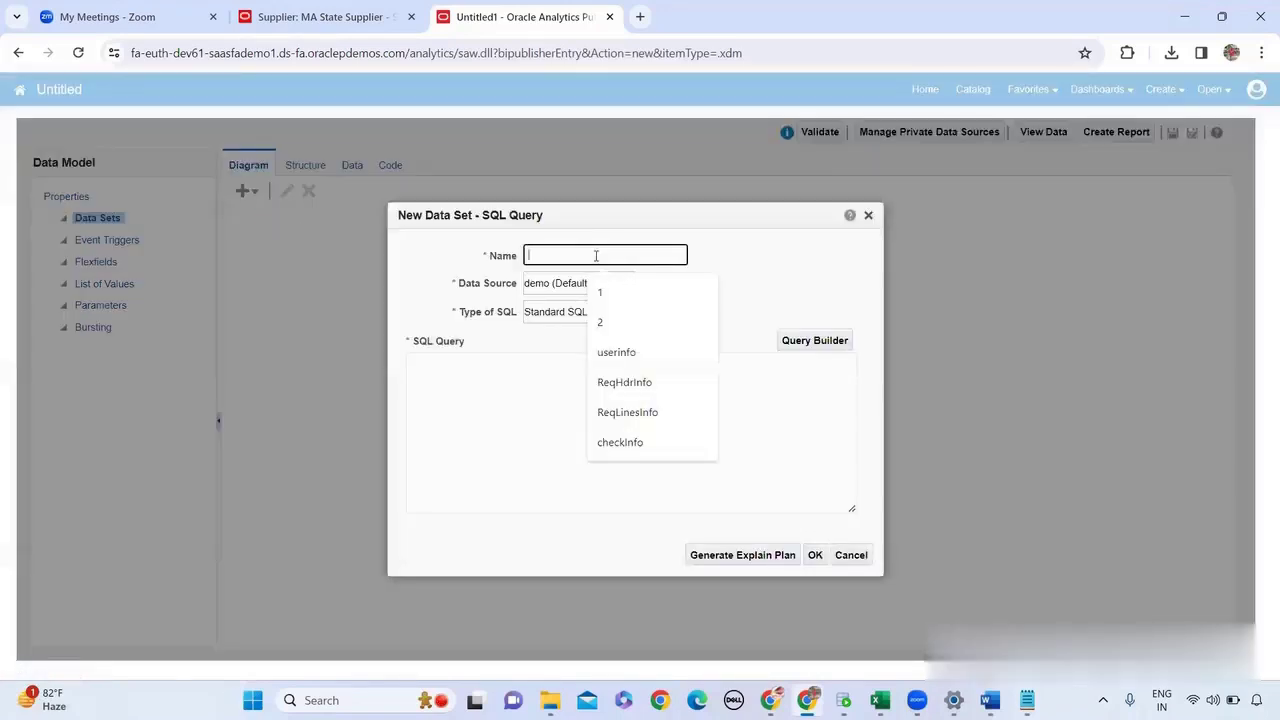
type("Main Query")
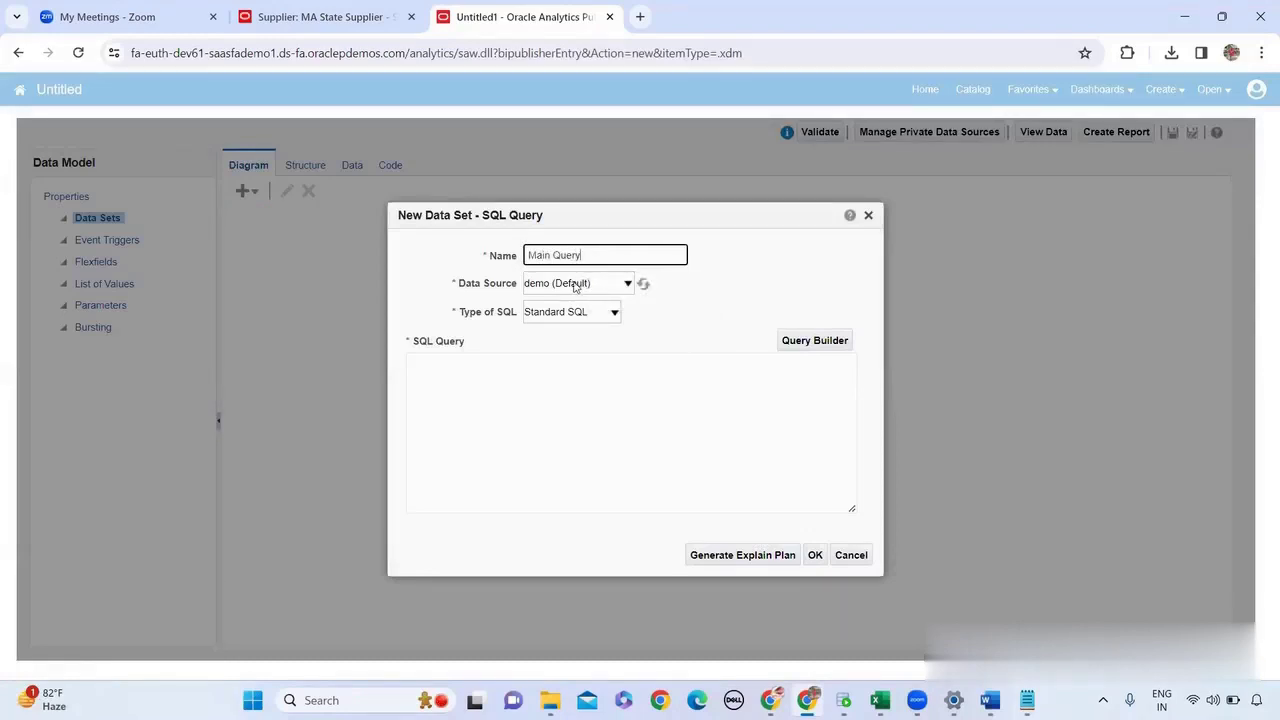
left_click(575, 287)
left_click(577, 327)
left_click(529, 382)
key("ctrl+v")
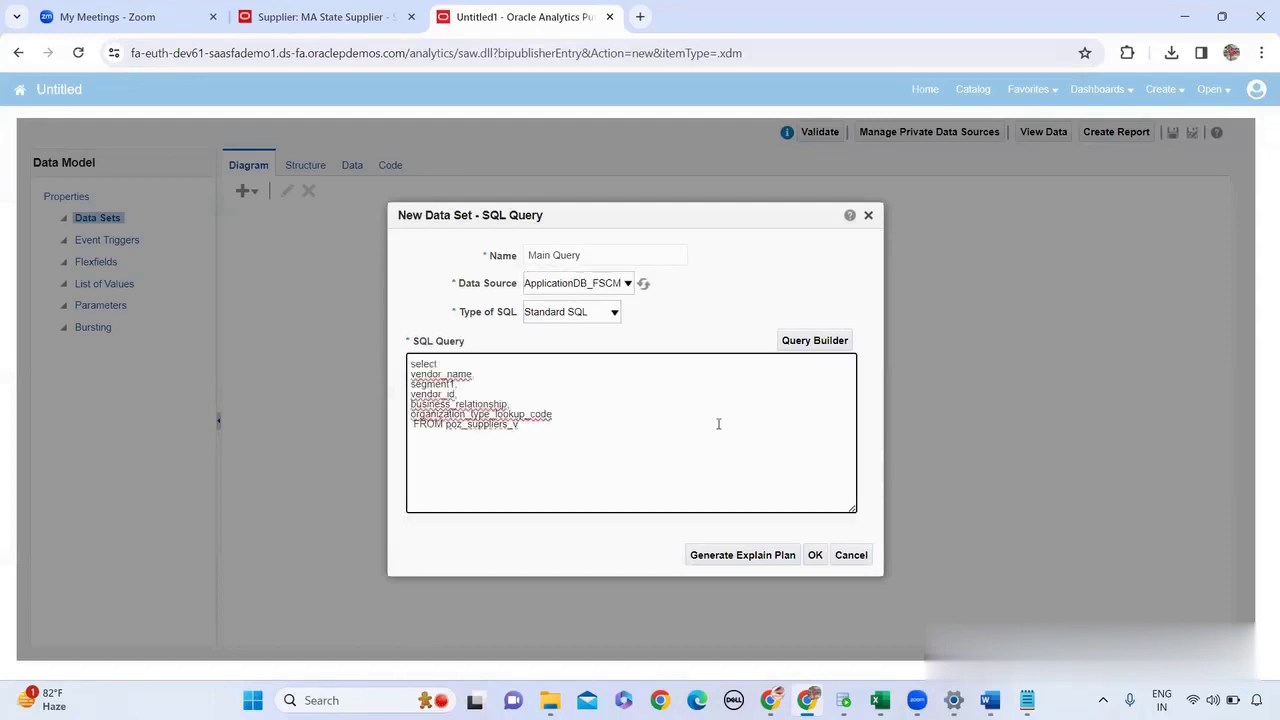
left_click(815, 555)
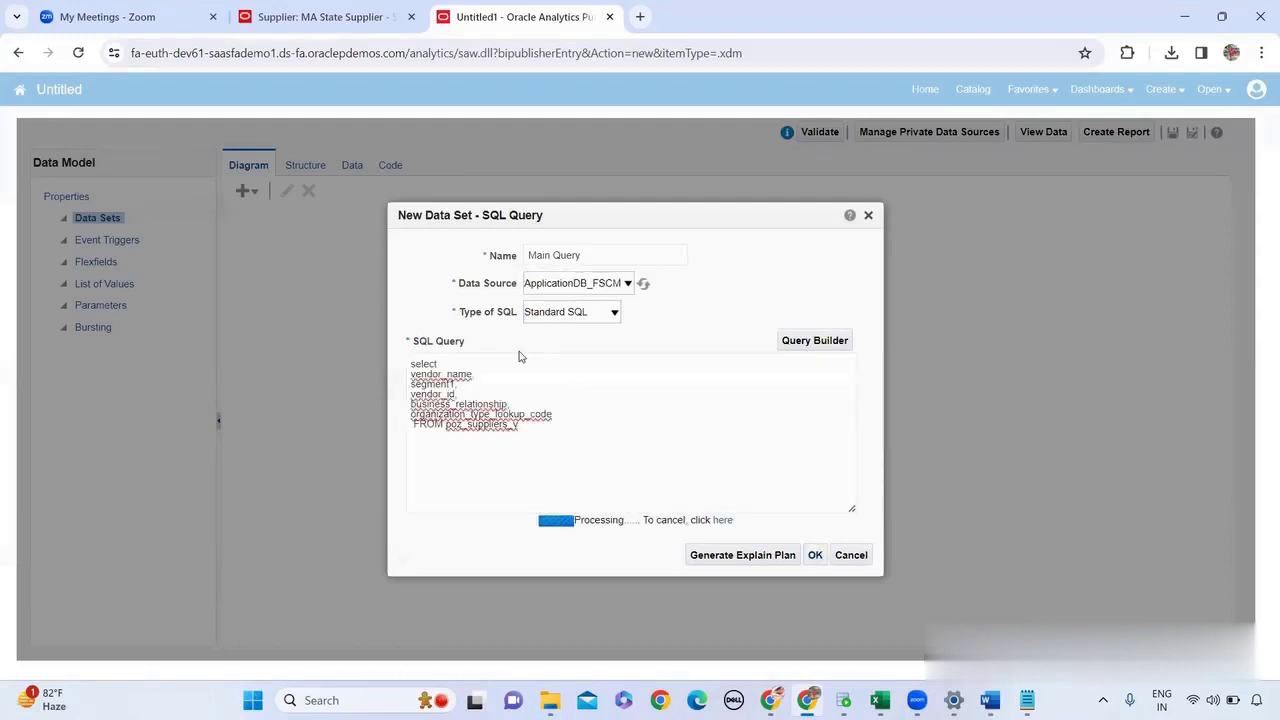
Load the data model's output rows and examine the supplier columns in table view
left_click(352, 165)
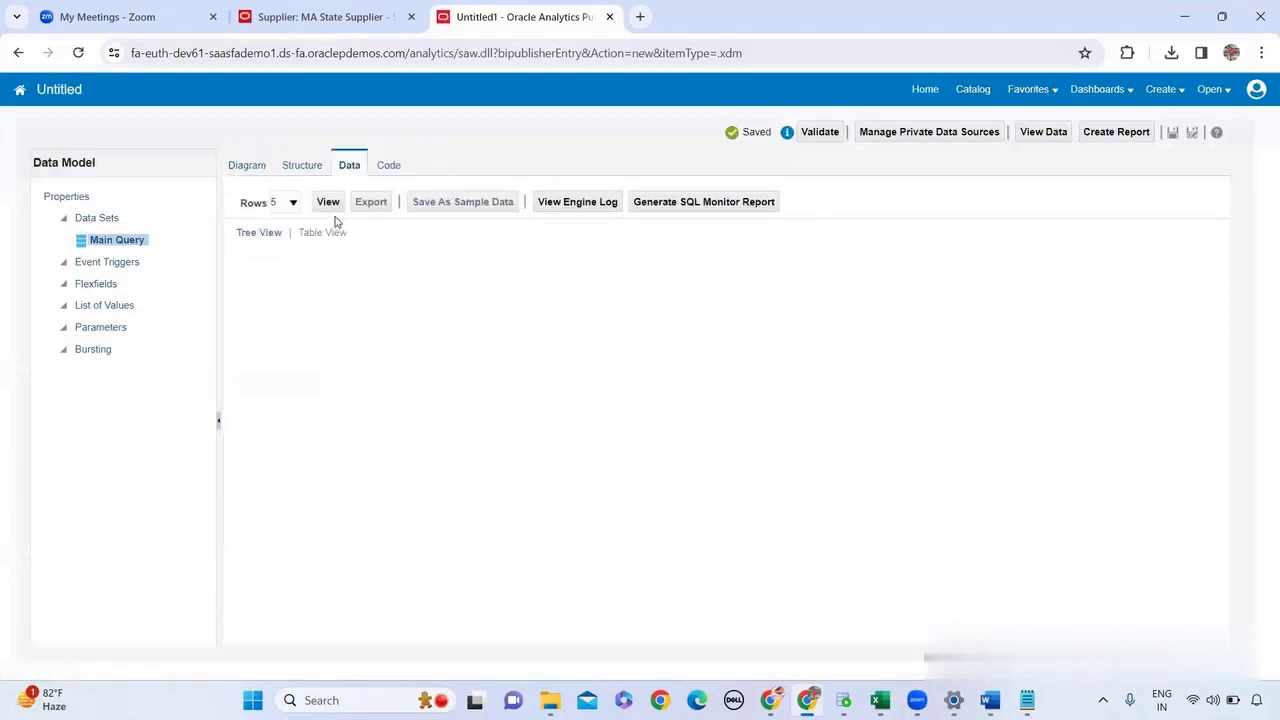
left_click(328, 202)
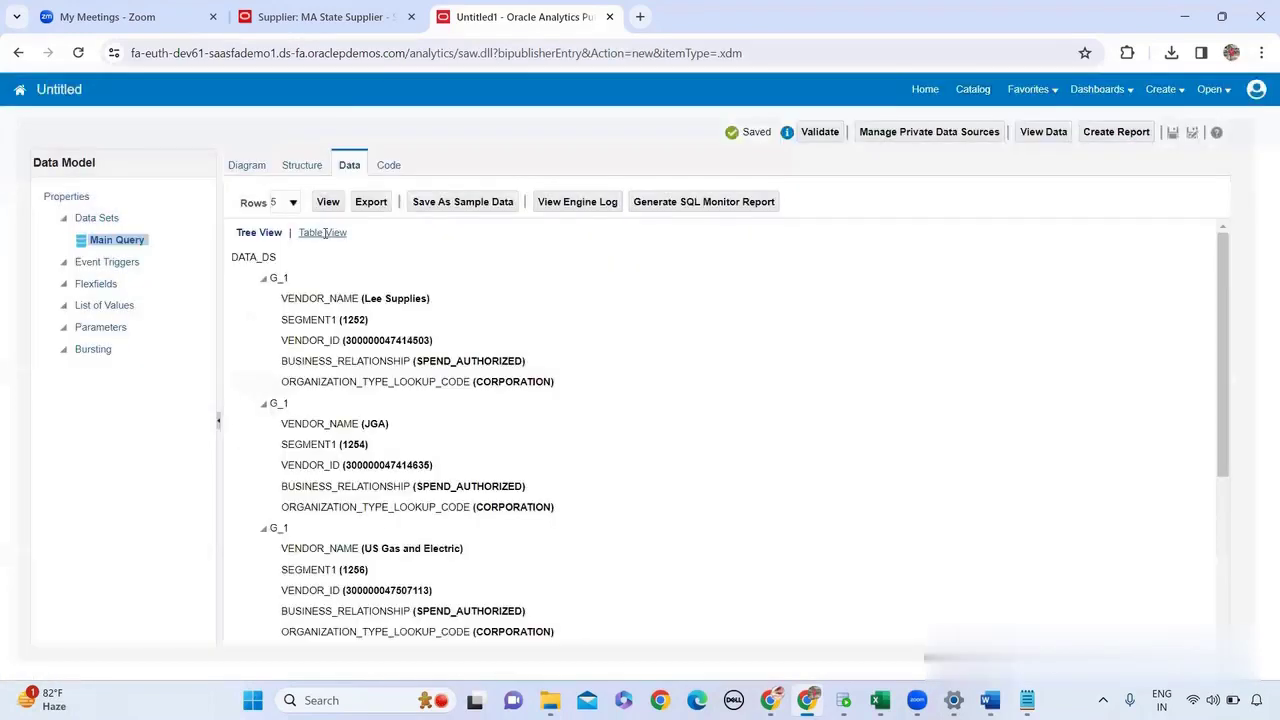
left_click(322, 232)
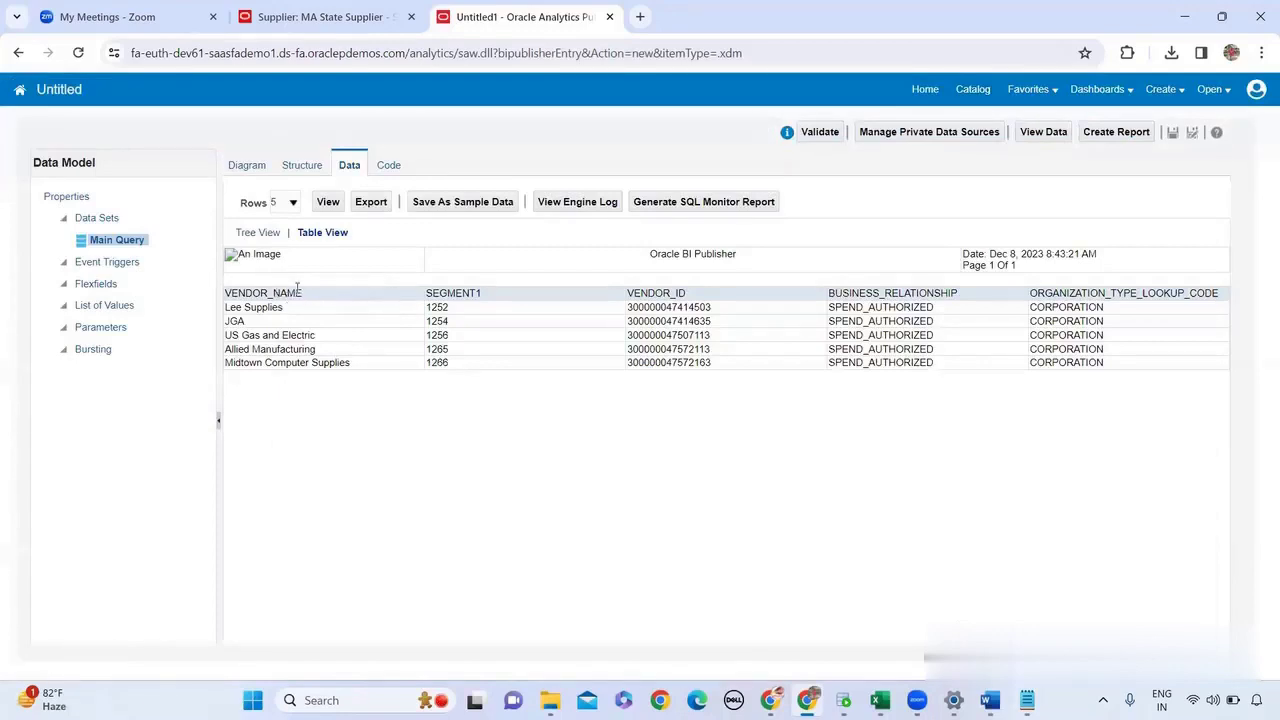
double_click(287, 291)
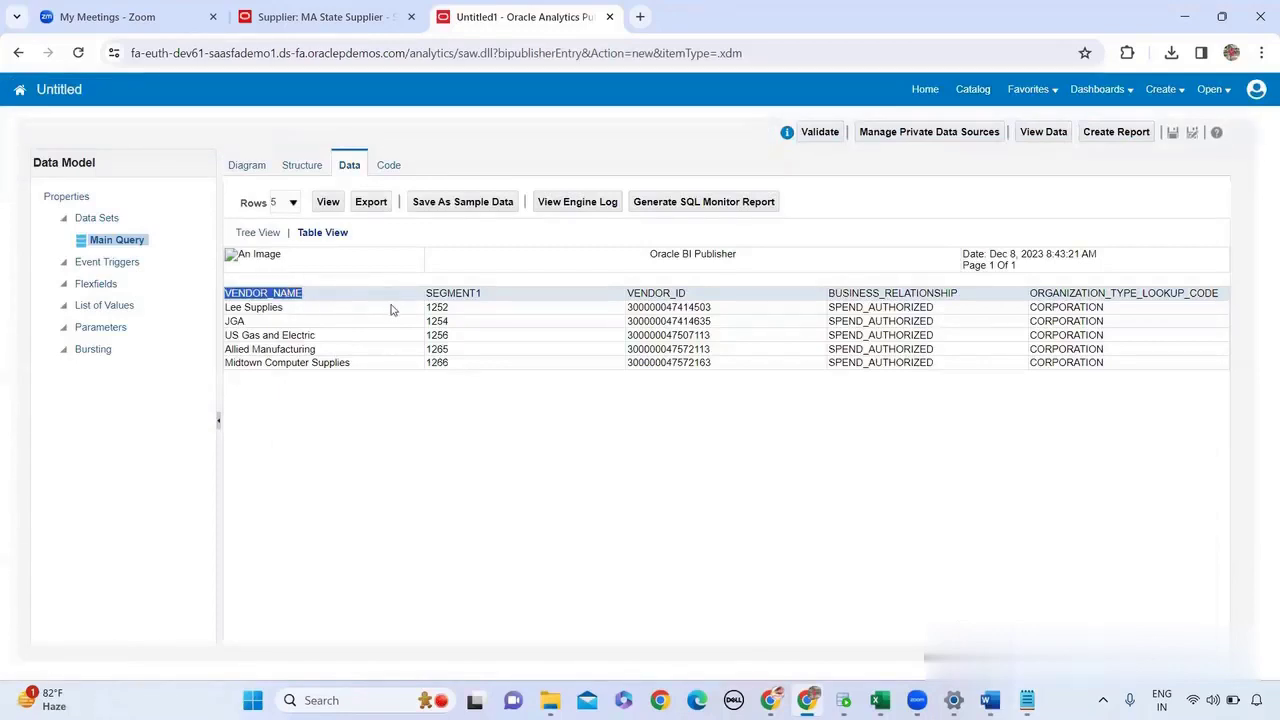
left_click(441, 300)
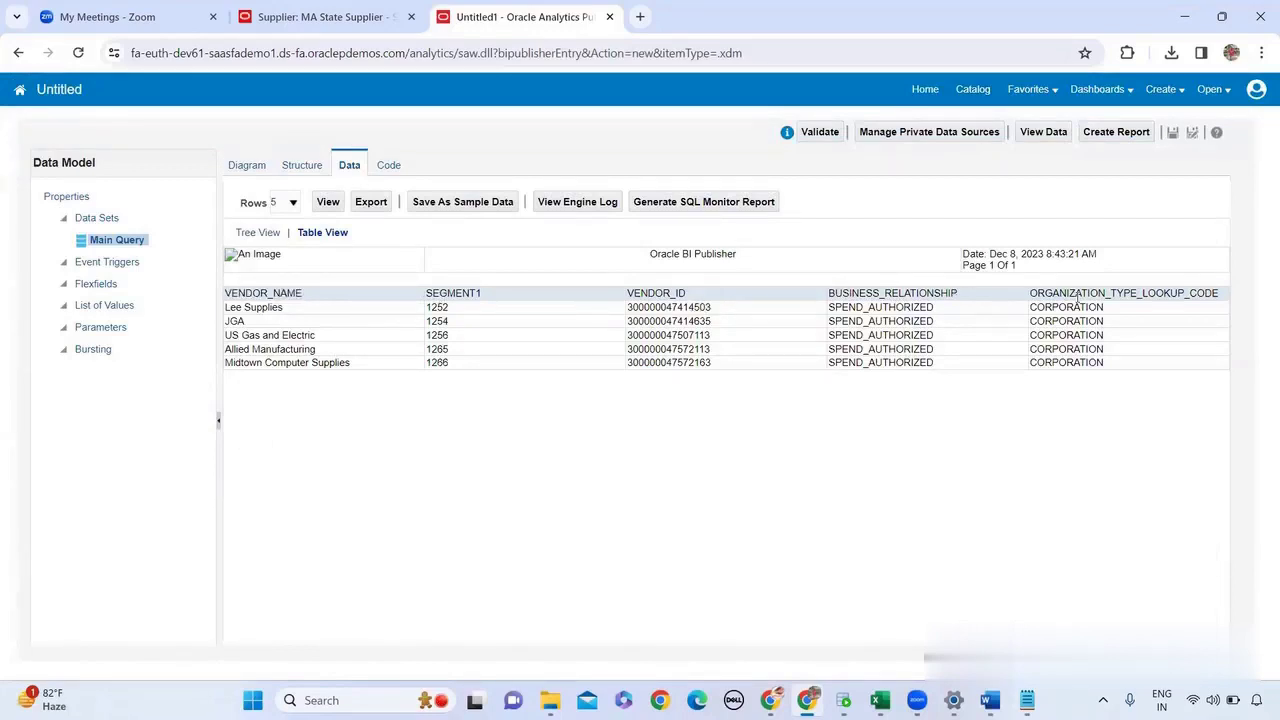
Save the data model as BIP Report with Tab Separator DM in the data model folder under Sample Reports/Training and store its output as sample data
left_click(1172, 136)
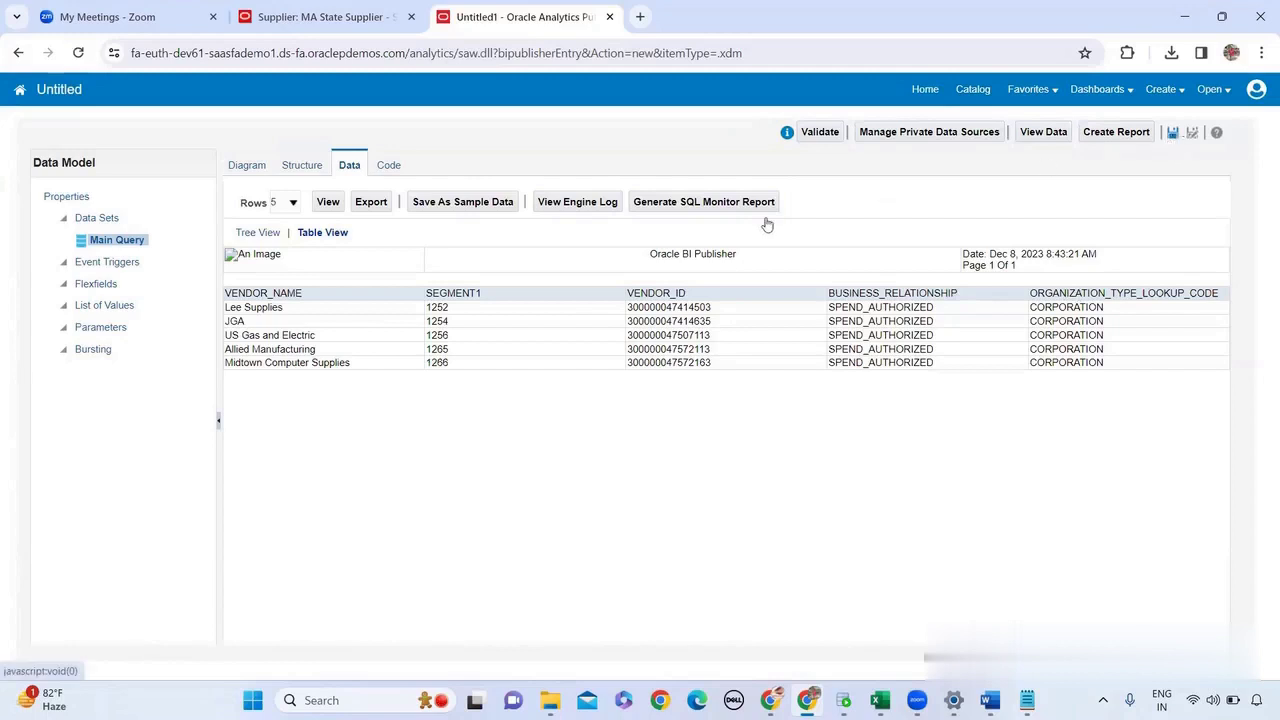
scroll(598, 416, "down", 2)
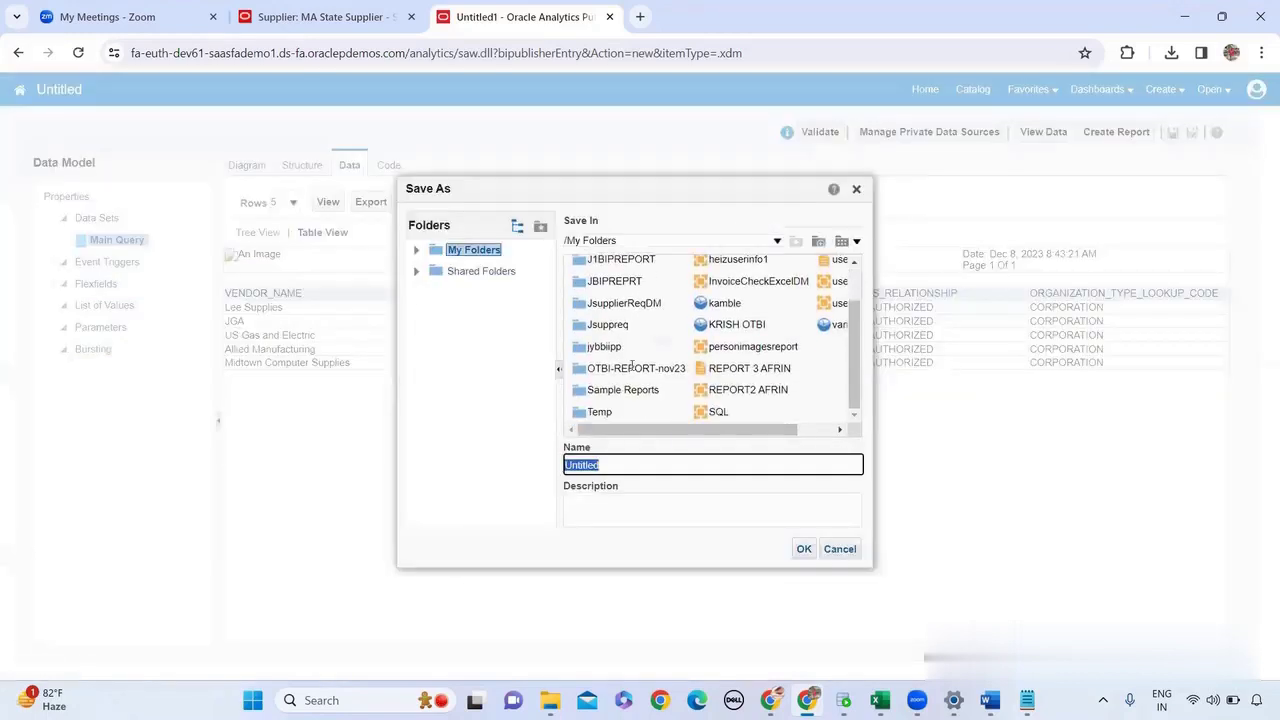
left_click(615, 391)
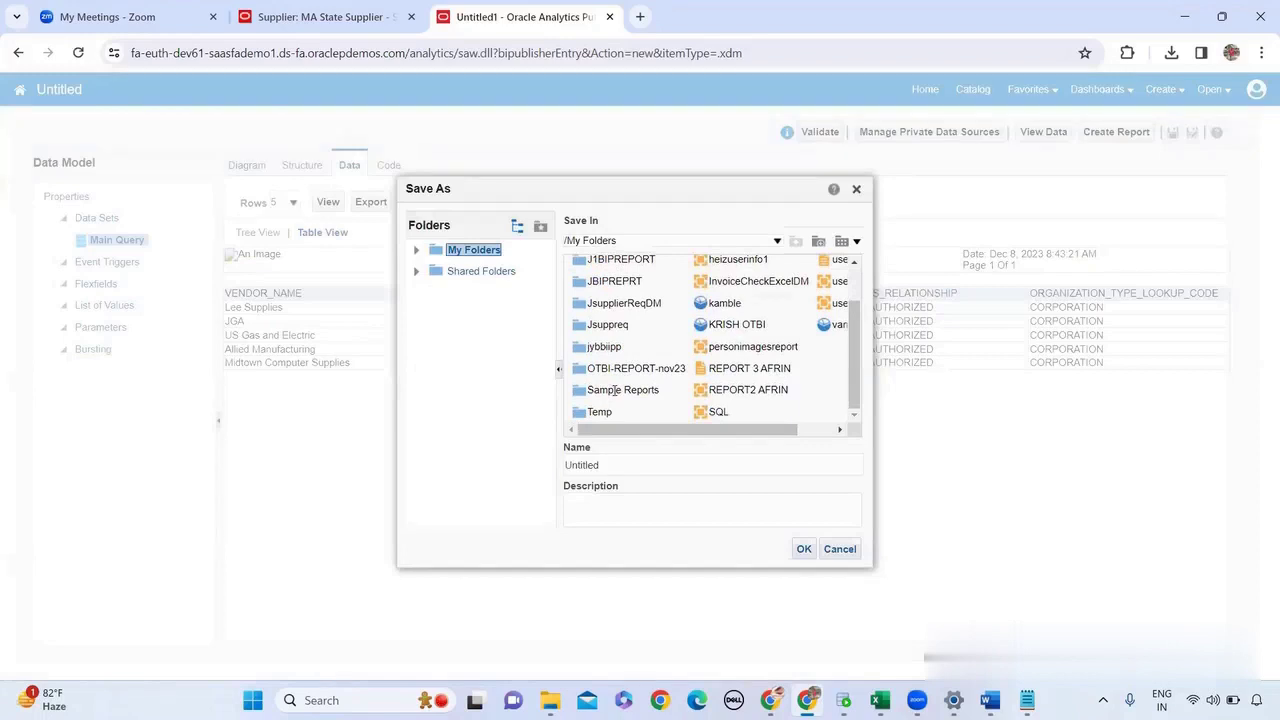
double_click(615, 390)
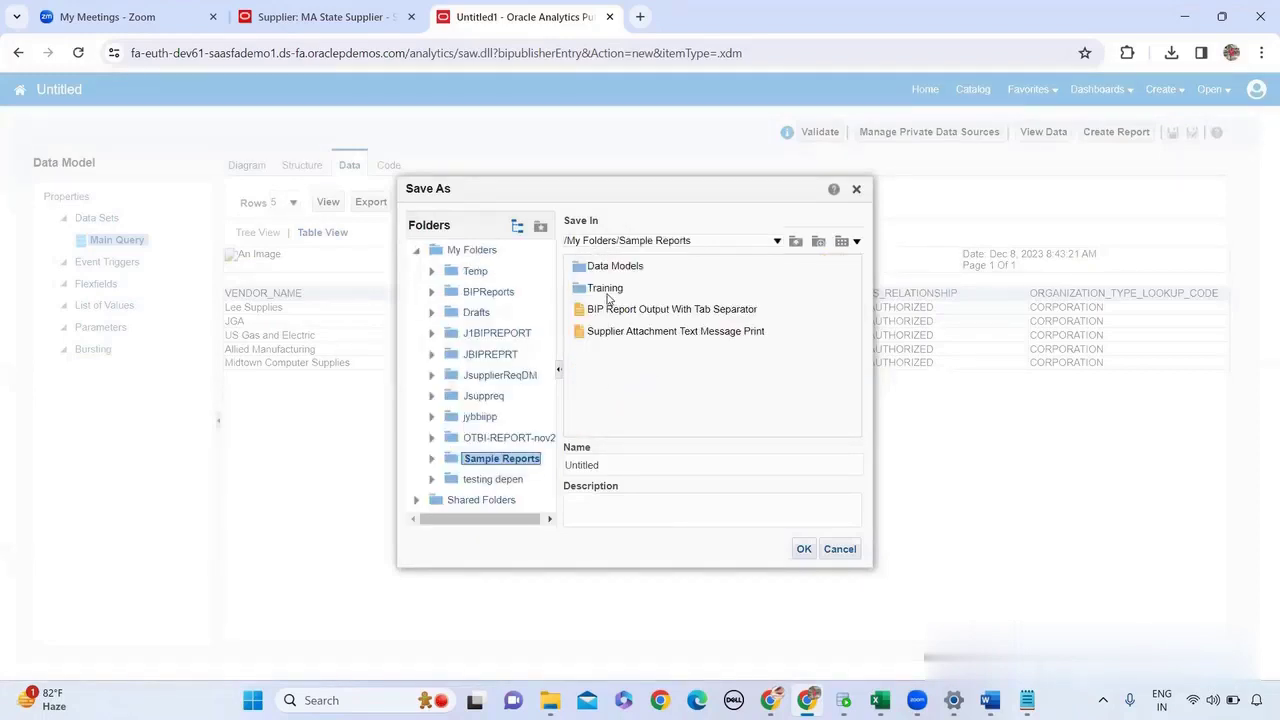
double_click(605, 290)
double_click(585, 276)
left_click(612, 464)
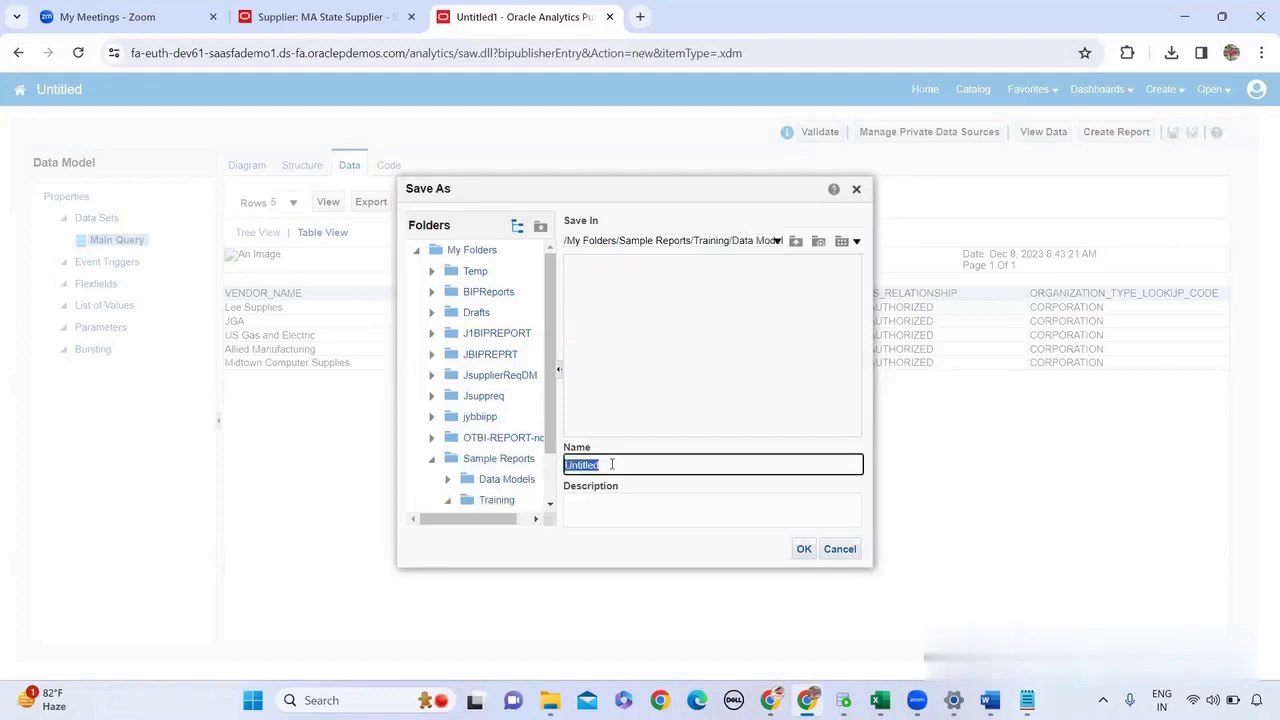
type("BIP Report with Tab")
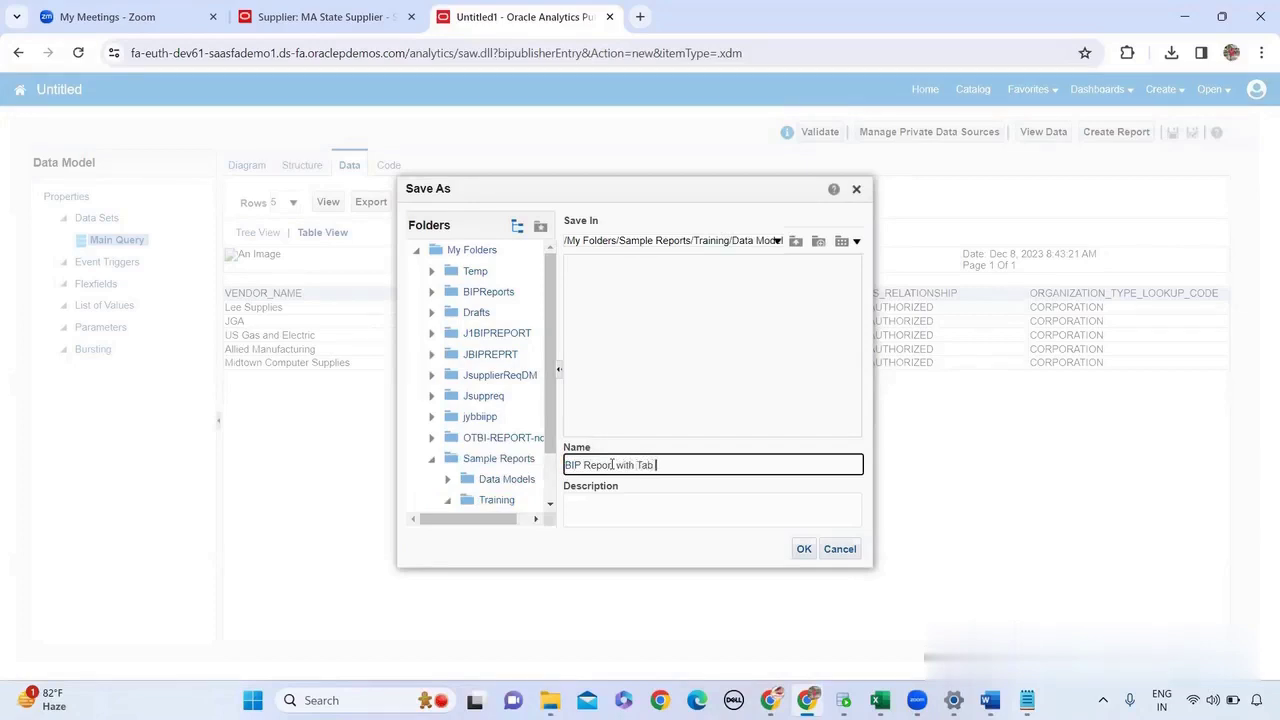
type(" Separator DM")
left_click(804, 552)
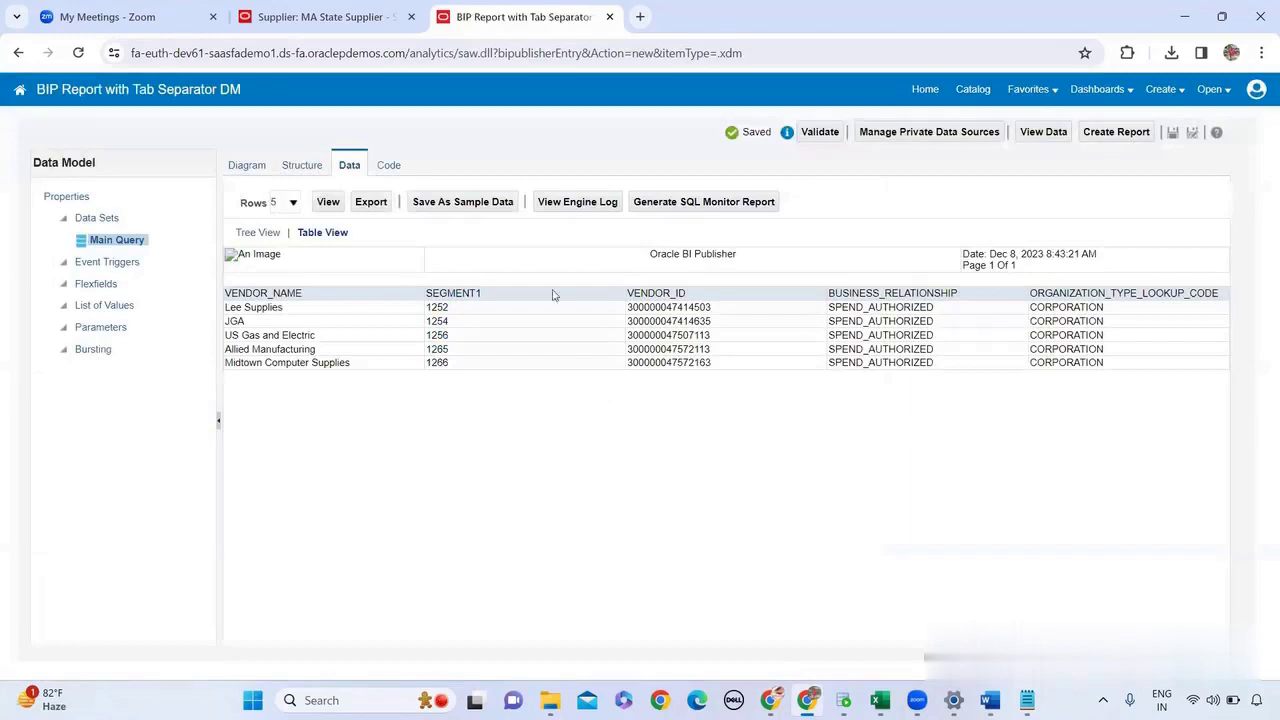
left_click(496, 203)
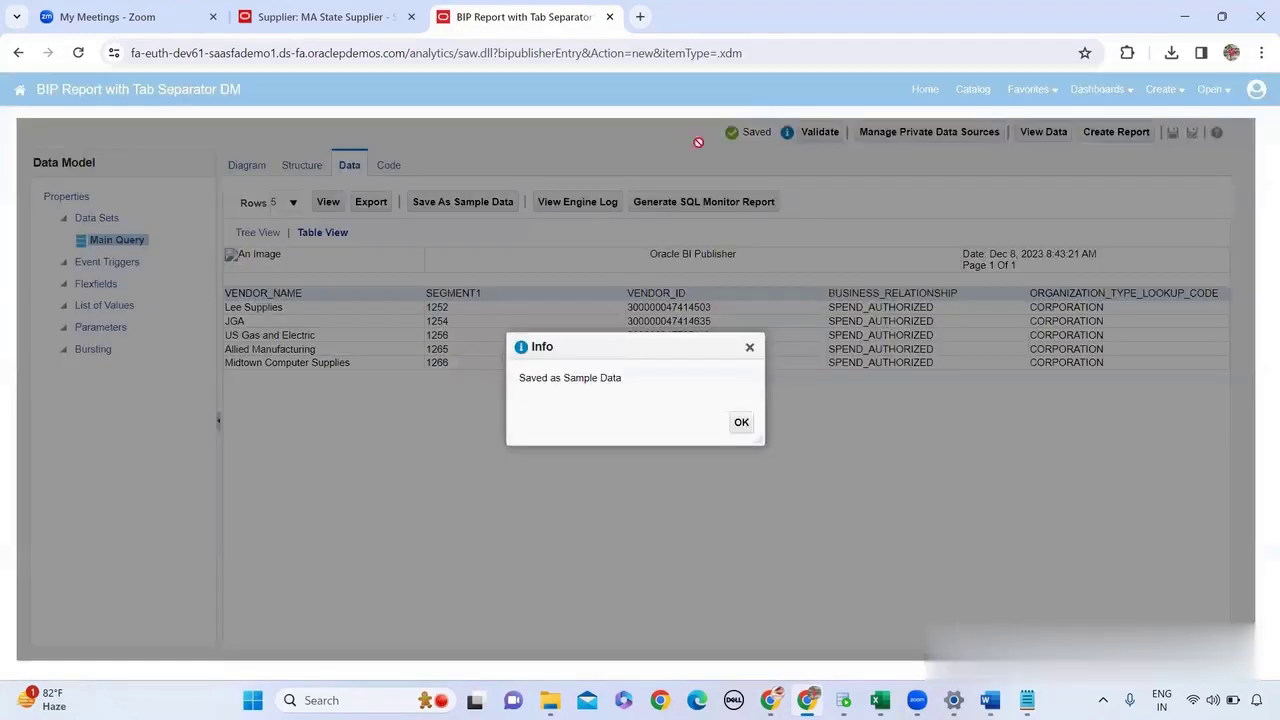
left_click(741, 422)
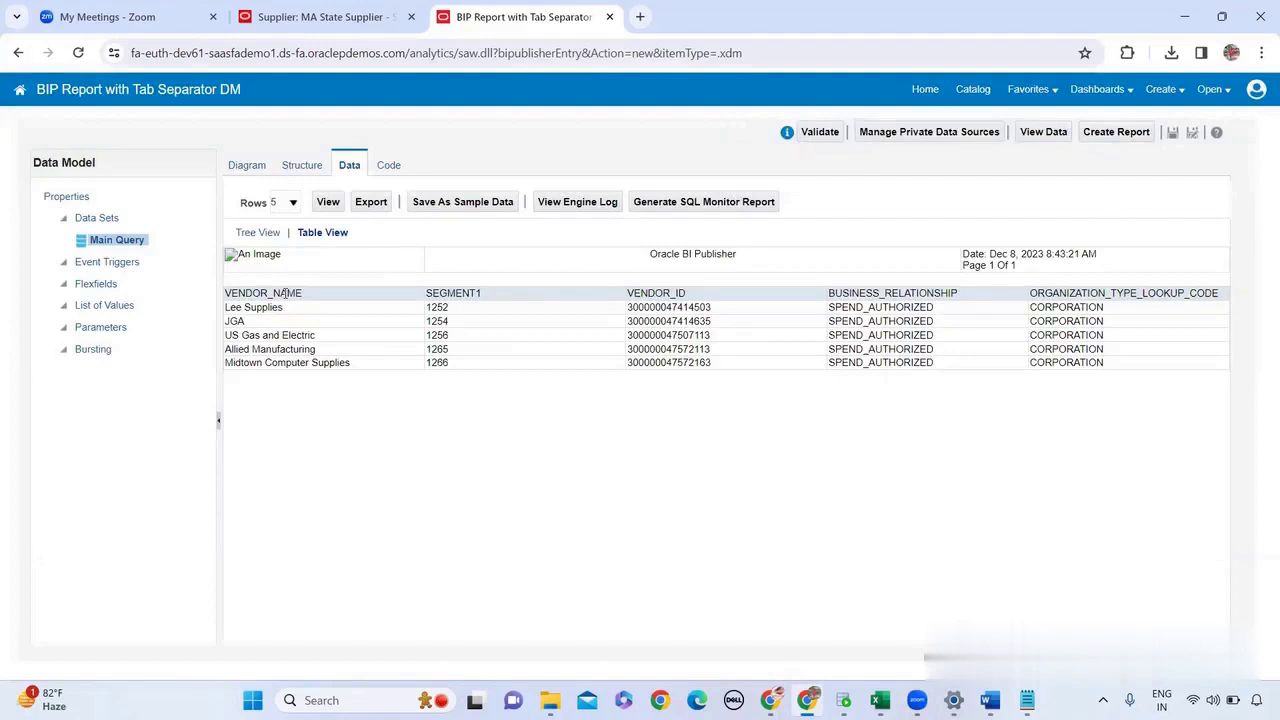
Switch to the Horizontal Tab Separator_eText template in Word and examine the Format Data Records table's supplier fields and Chr(9) delimiter rows
mouse_move(990, 695)
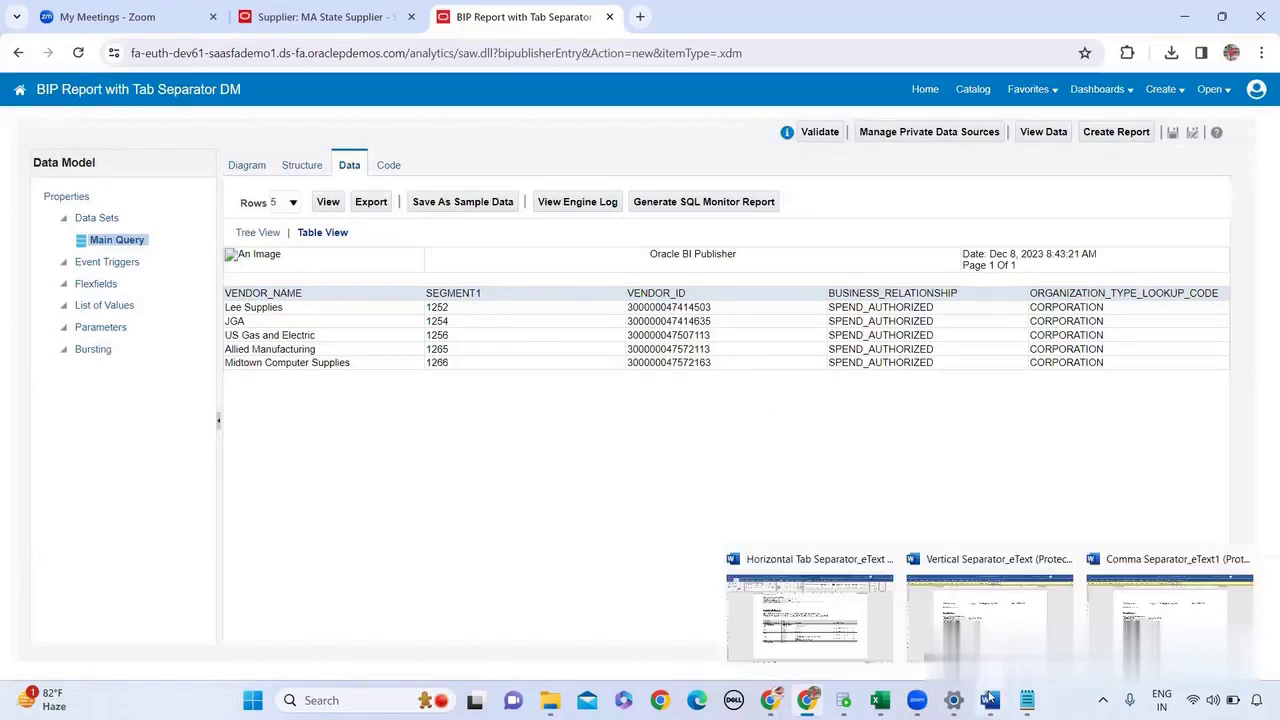
left_click(858, 618)
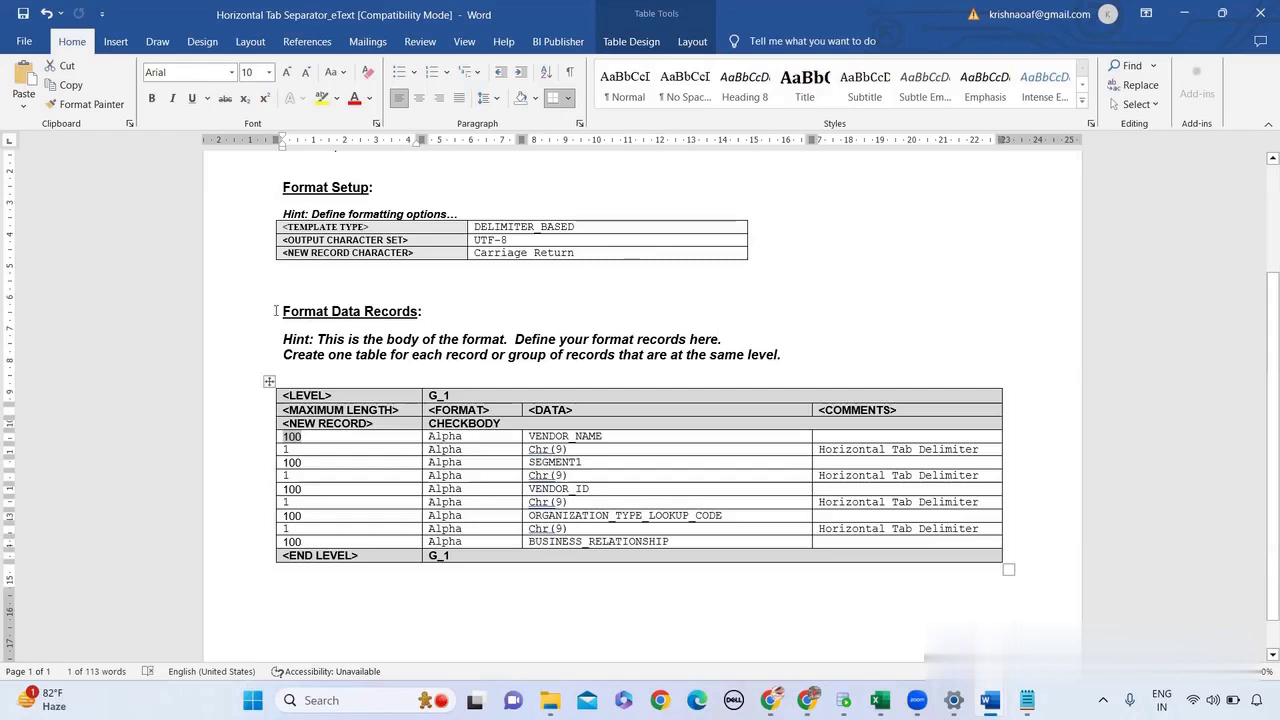
scroll(465, 325, "down", 1)
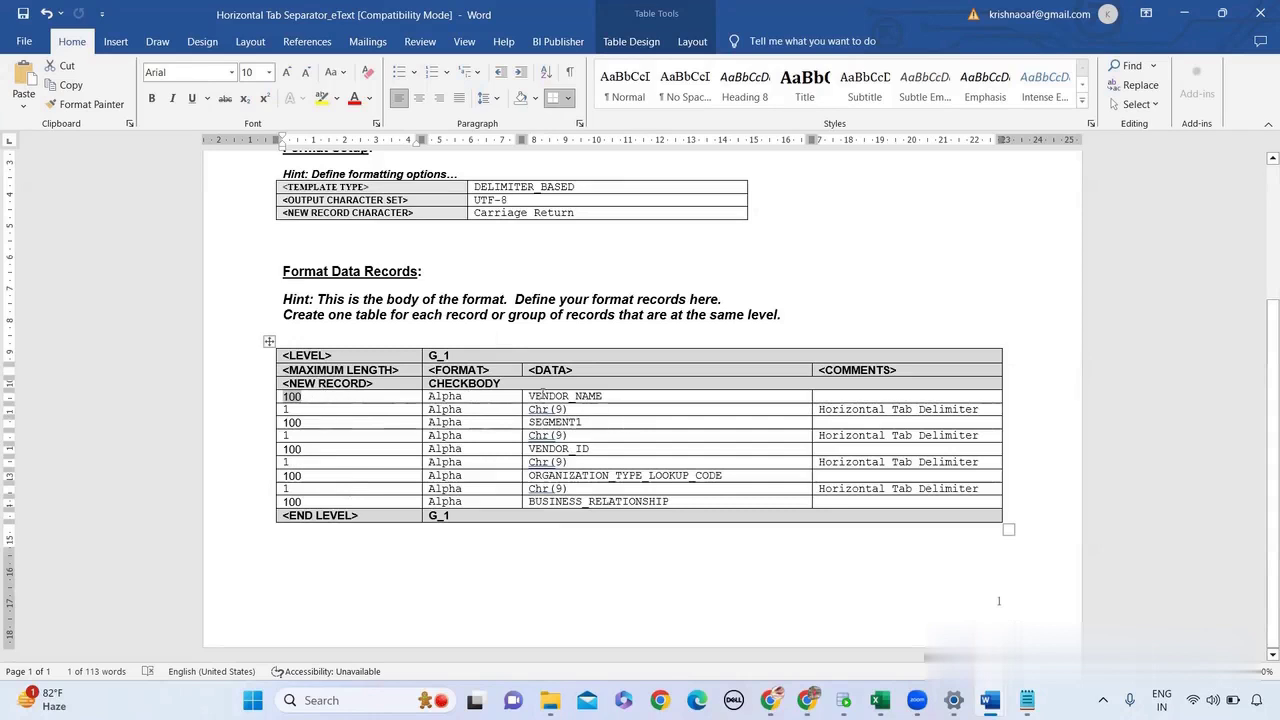
double_click(541, 396)
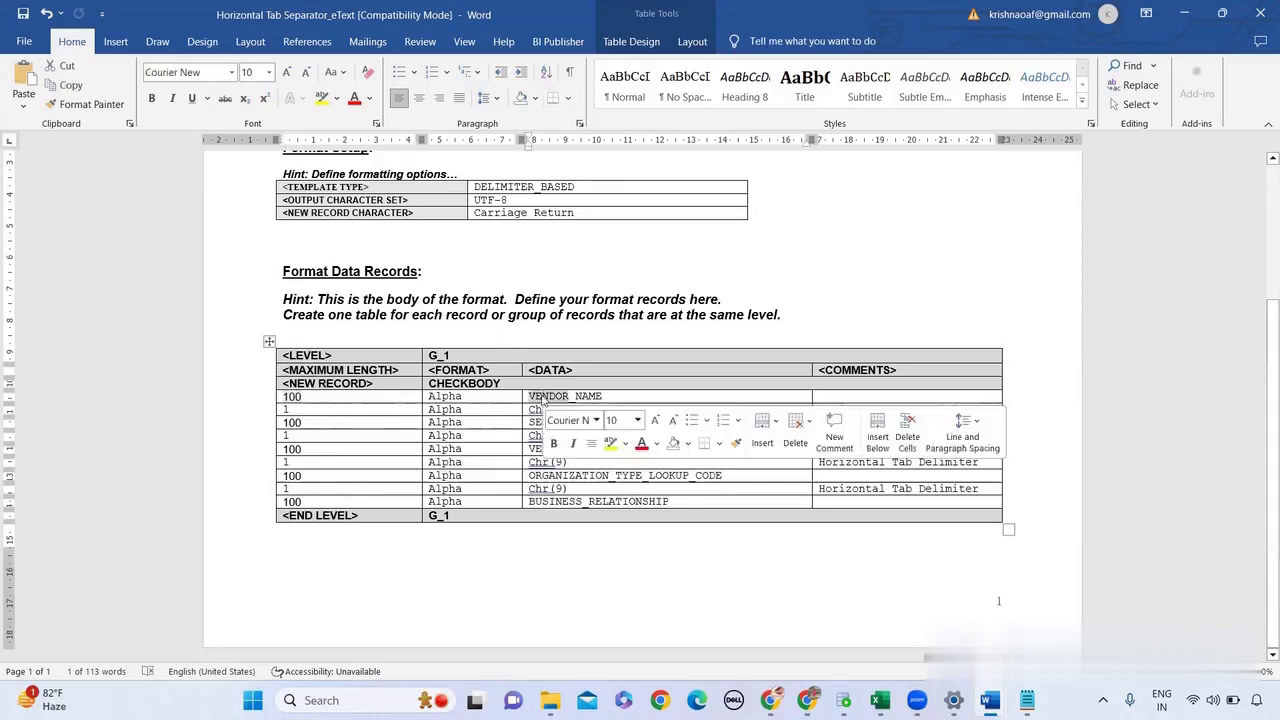
left_click(296, 396)
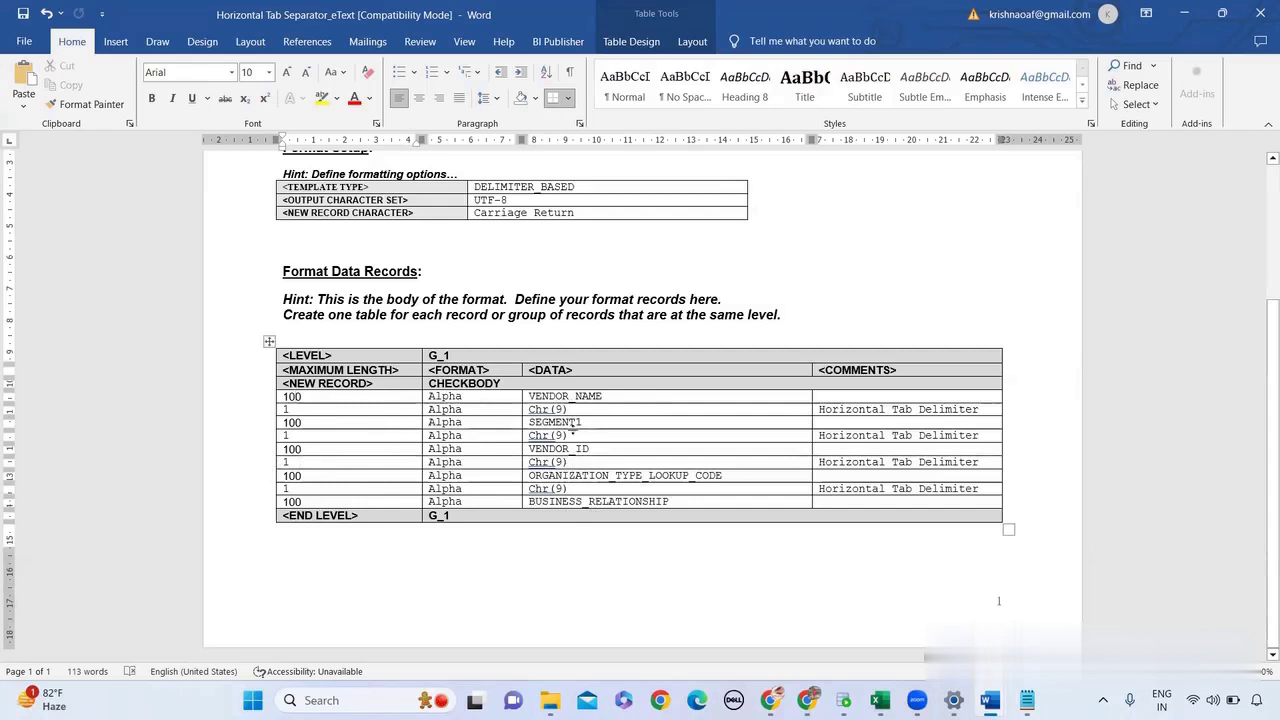
left_click(531, 410)
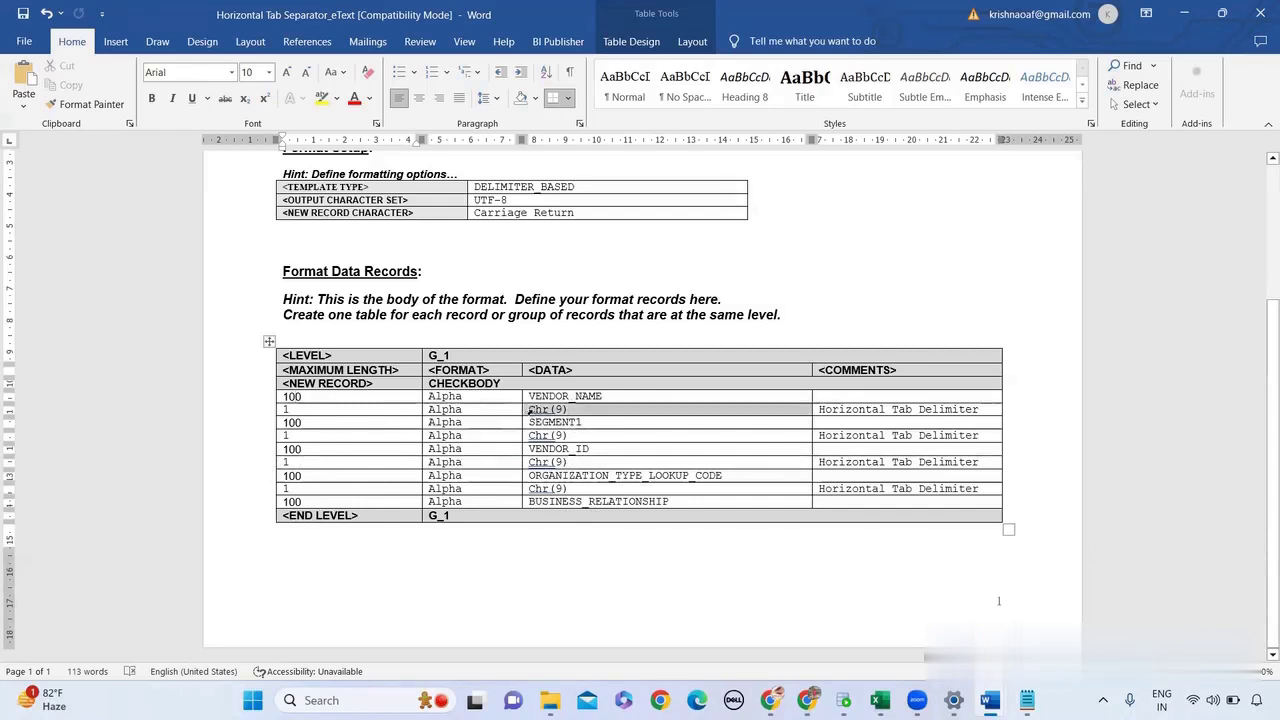
left_click(767, 607)
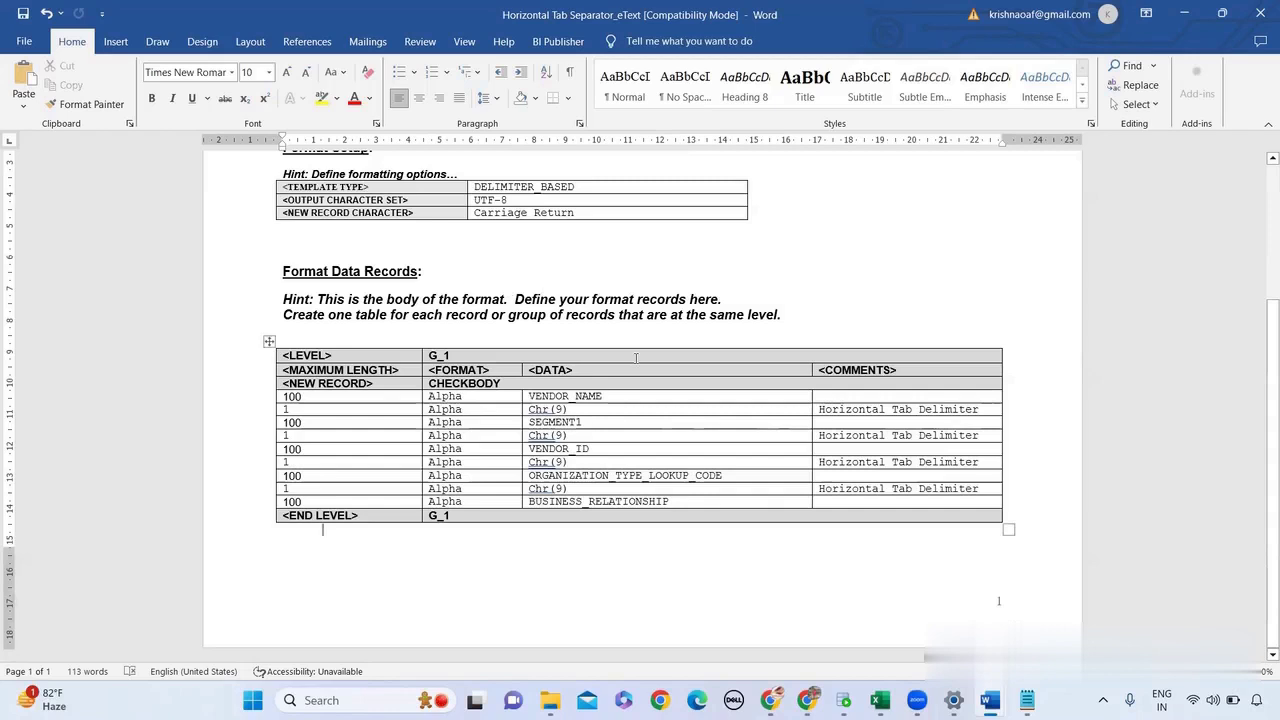
Switch back to the data model in Chrome, create a report from it and leave the guided wizard for the report editor
key("alt+Tab")
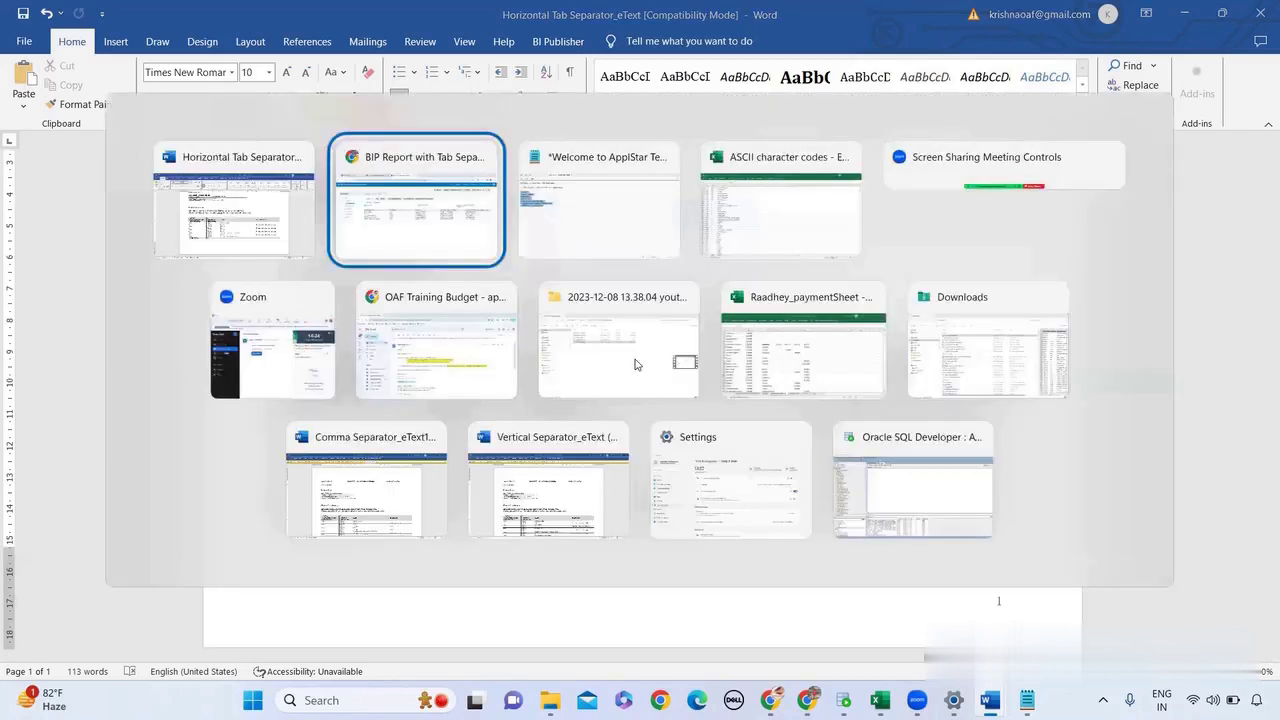
left_click(1172, 133)
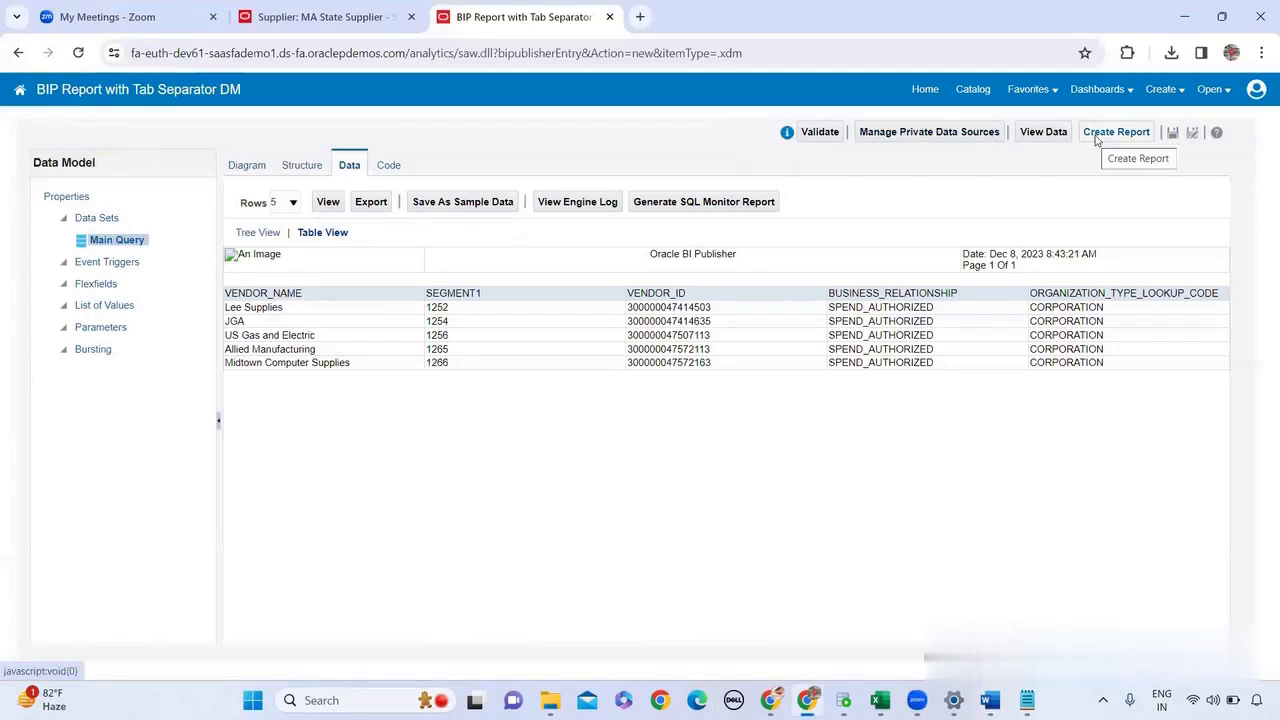
left_click(1110, 134)
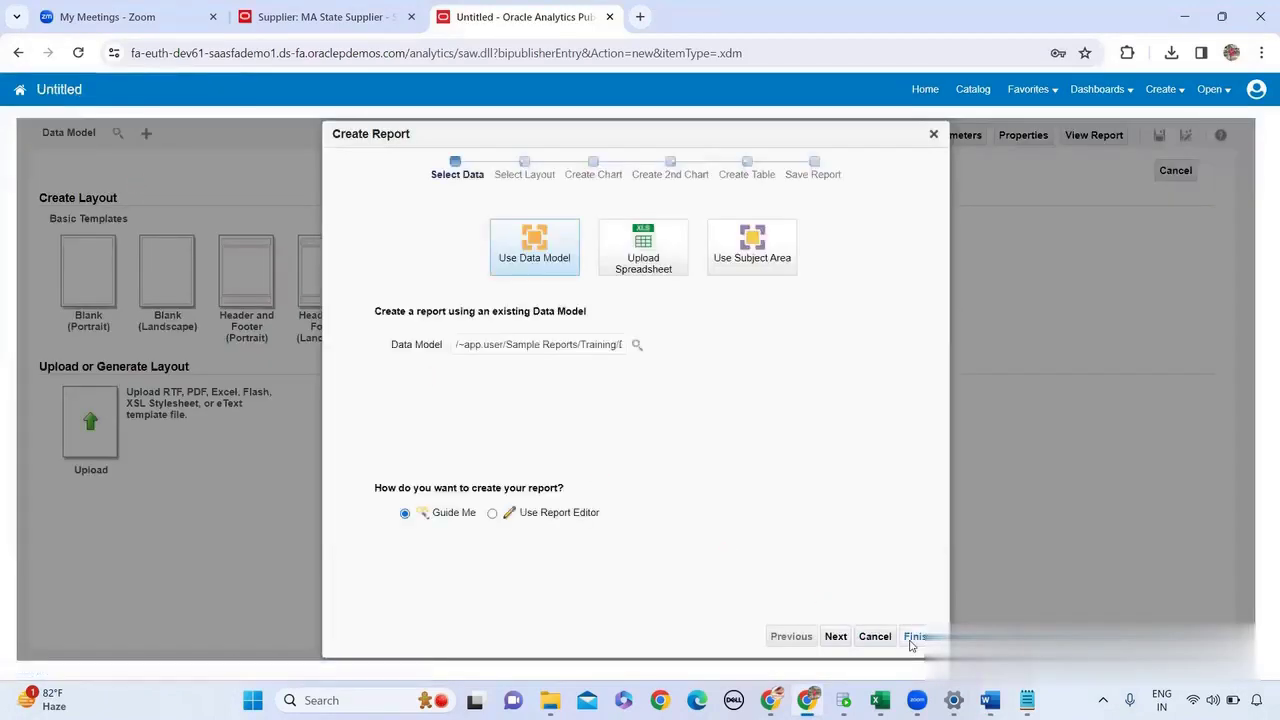
left_click(876, 638)
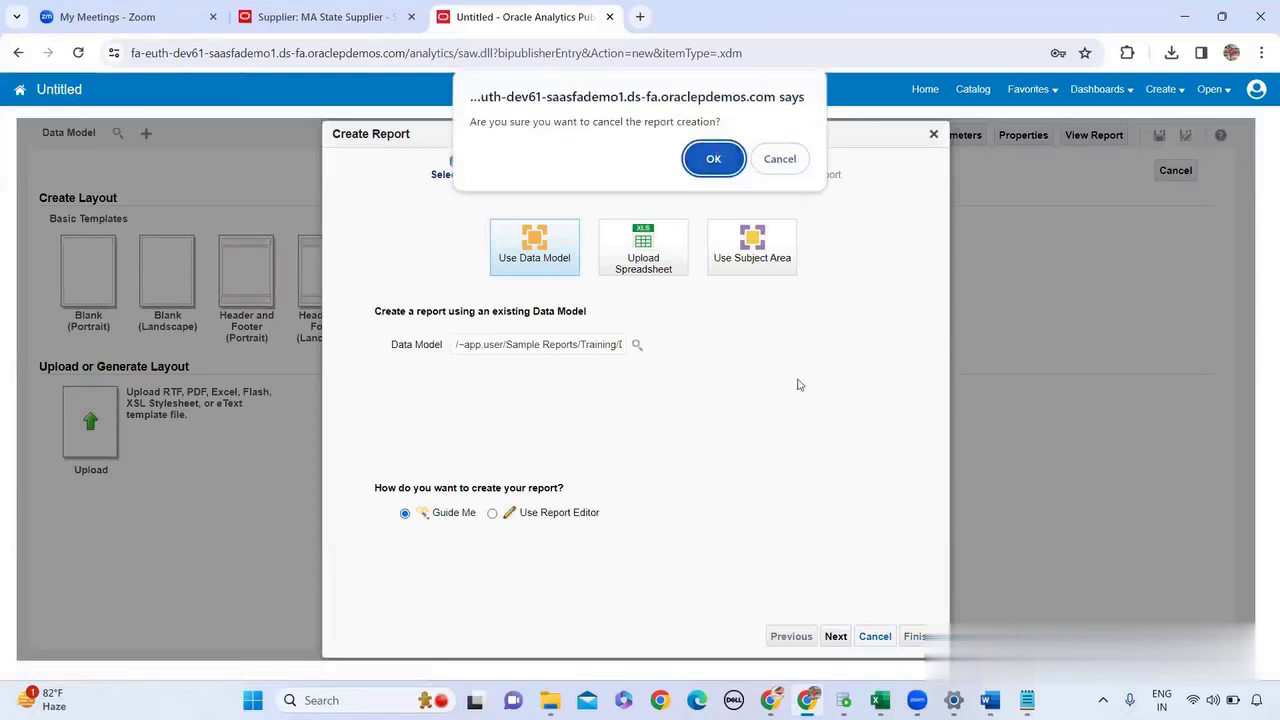
key("Return")
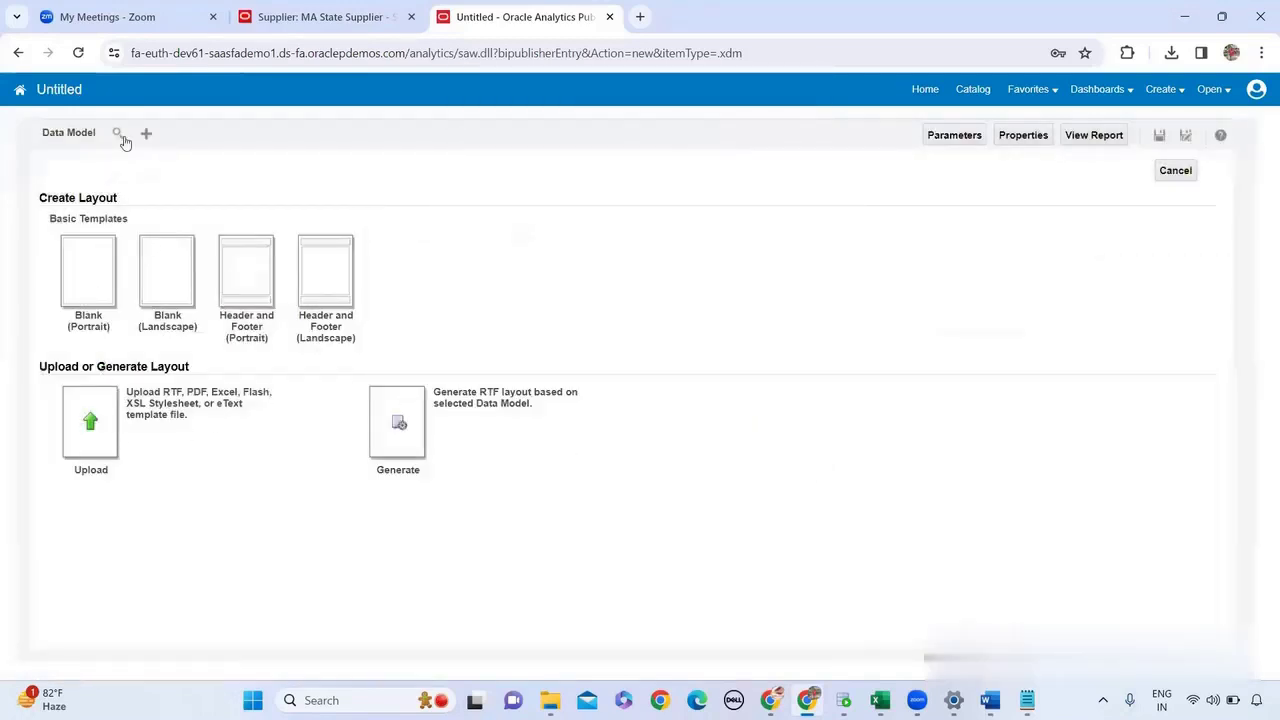
Assign the BIP Report with Tab Separator DM data model from the Training folder to the new report
left_click(118, 137)
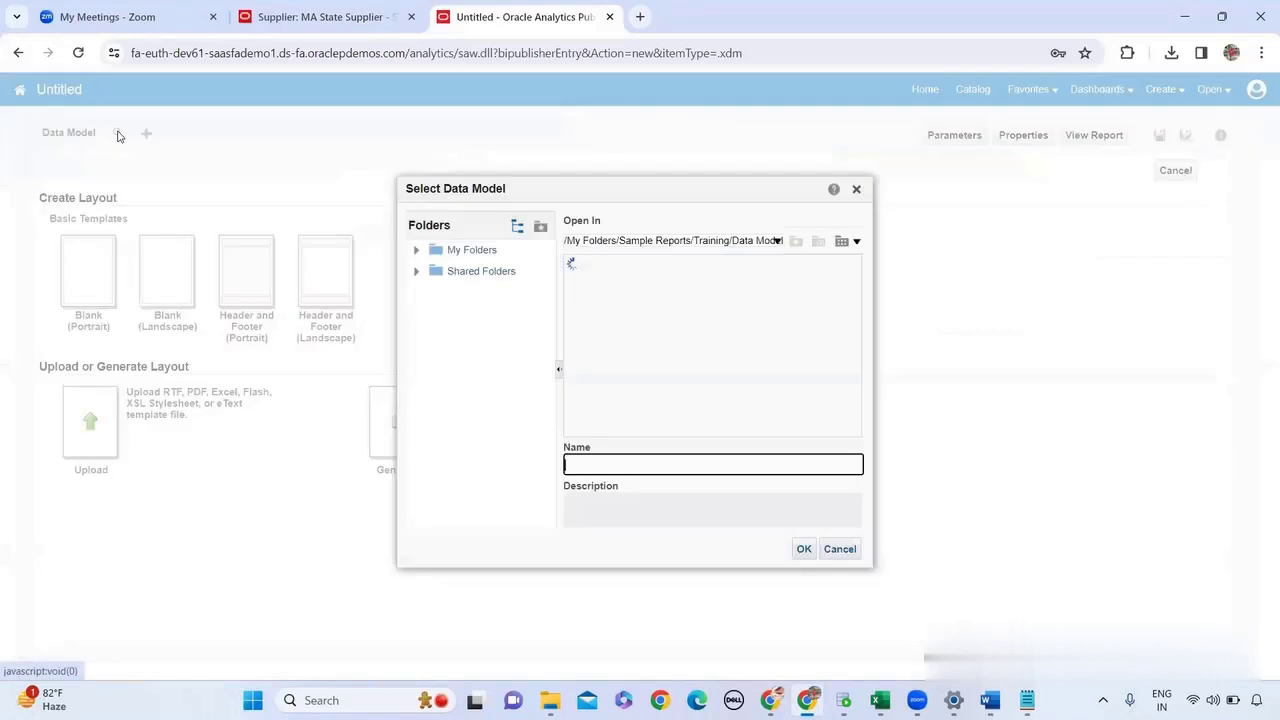
left_click(688, 268)
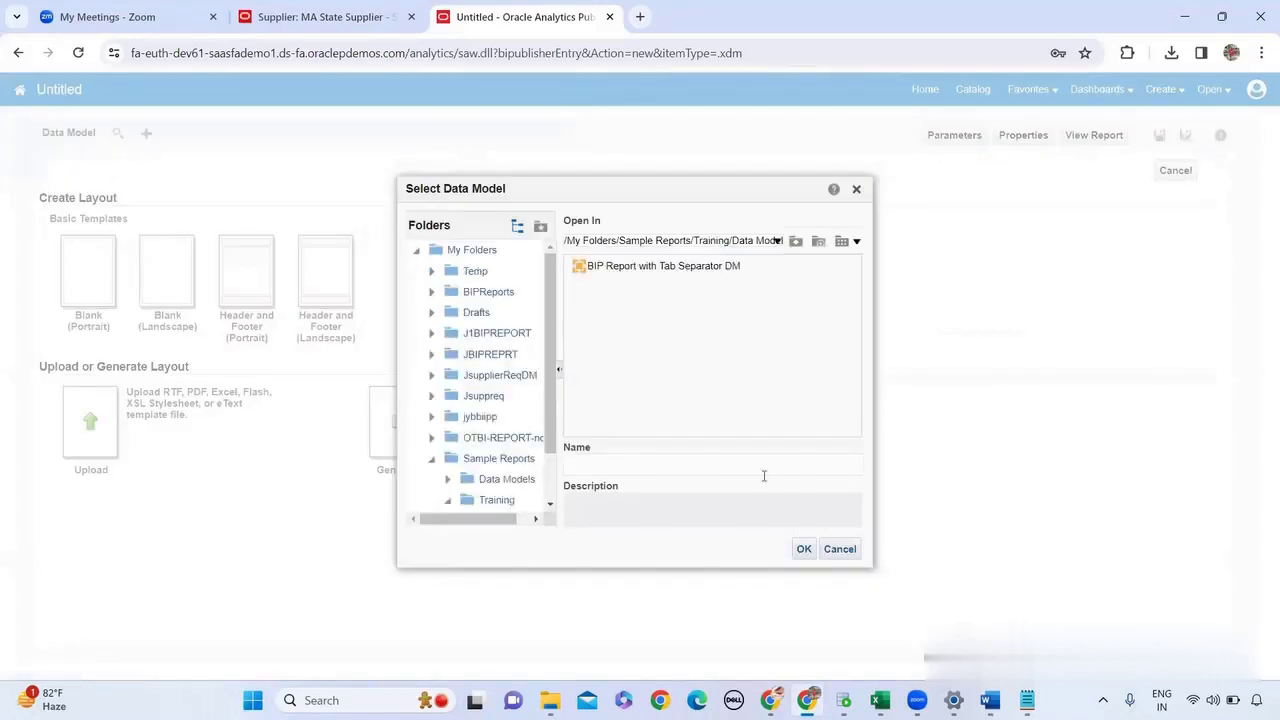
left_click(838, 550)
left_click(118, 137)
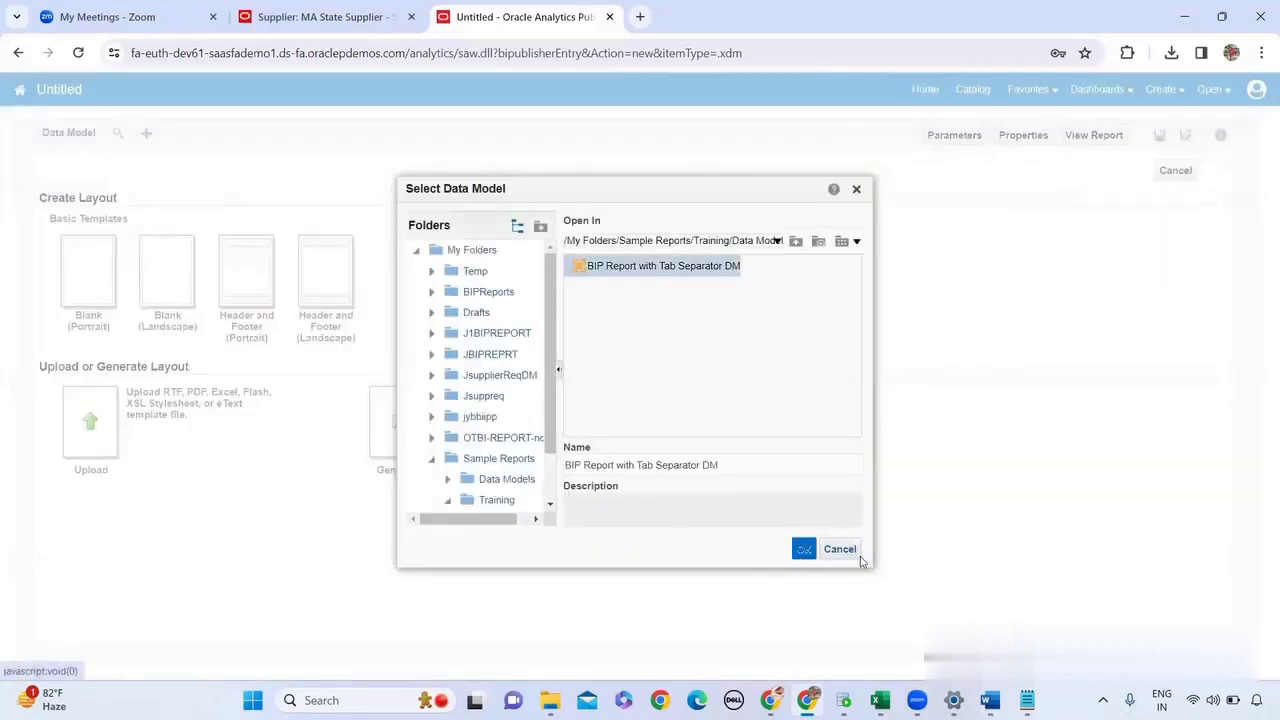
key("Return")
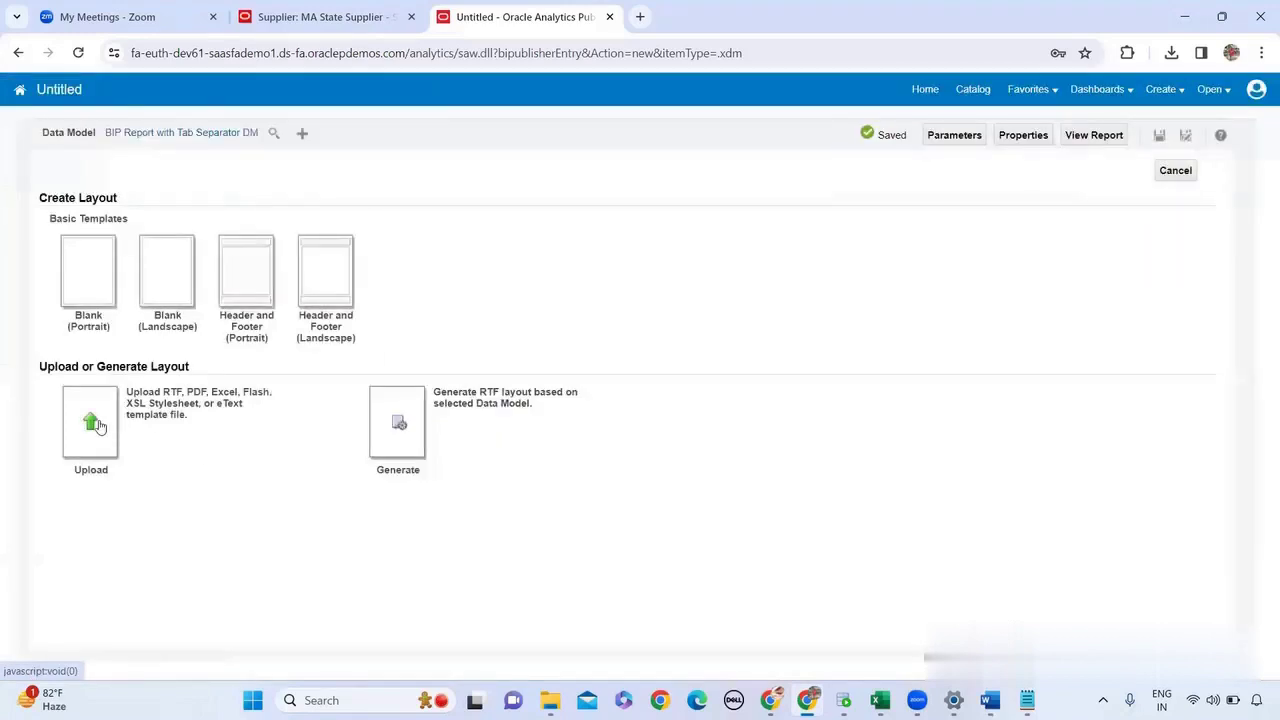
Upload Horizontal Tab Separator_eText.rtf from Downloads as a layout named Report, with type eText Template and locale English
left_click(90, 423)
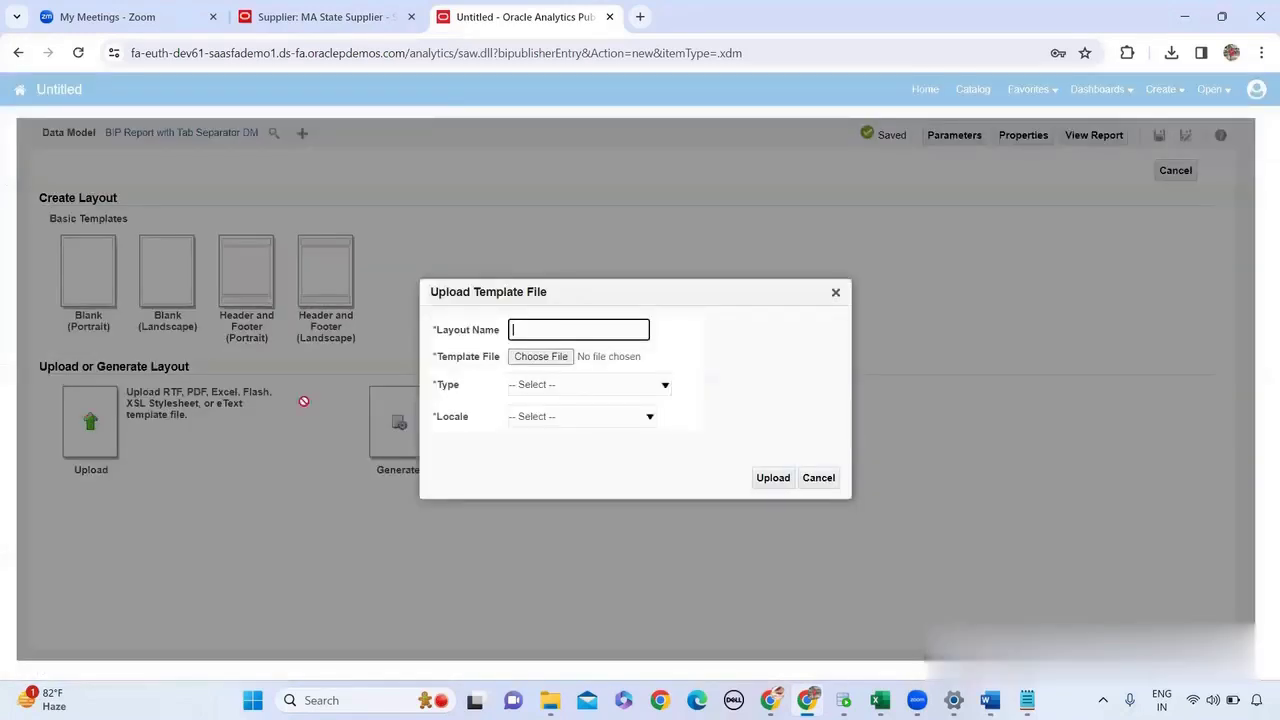
type("Report")
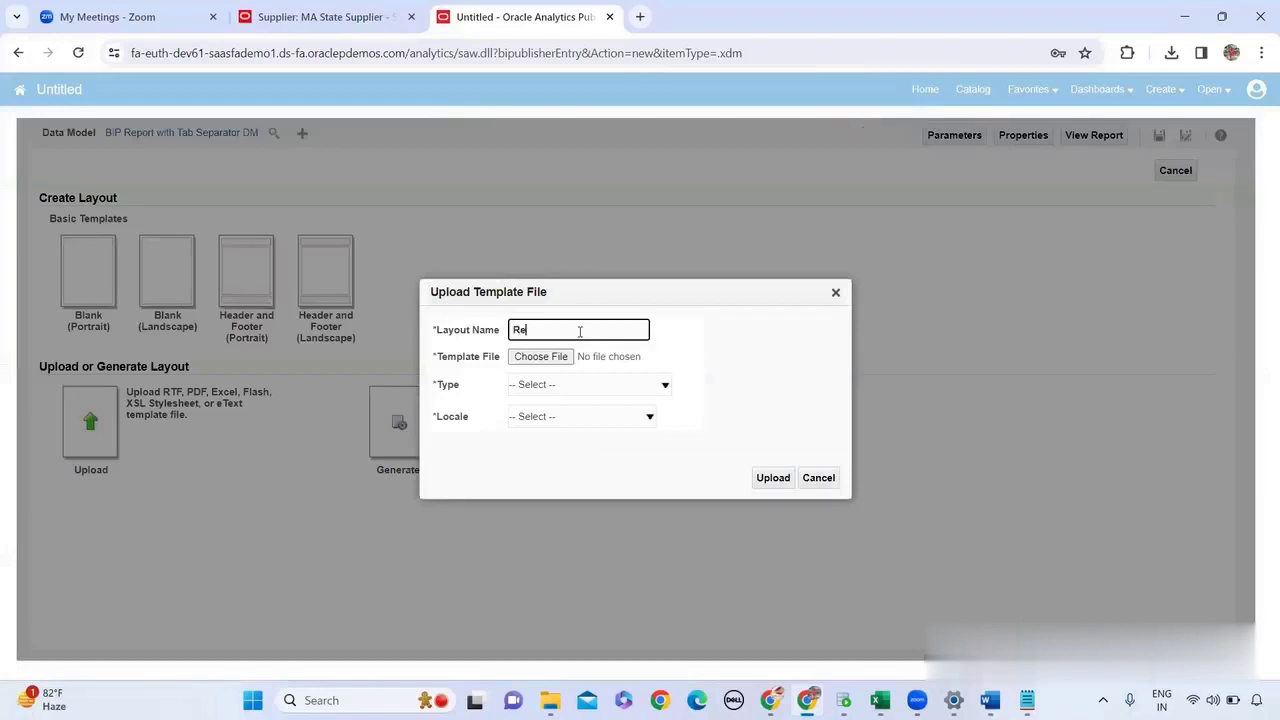
left_click(560, 357)
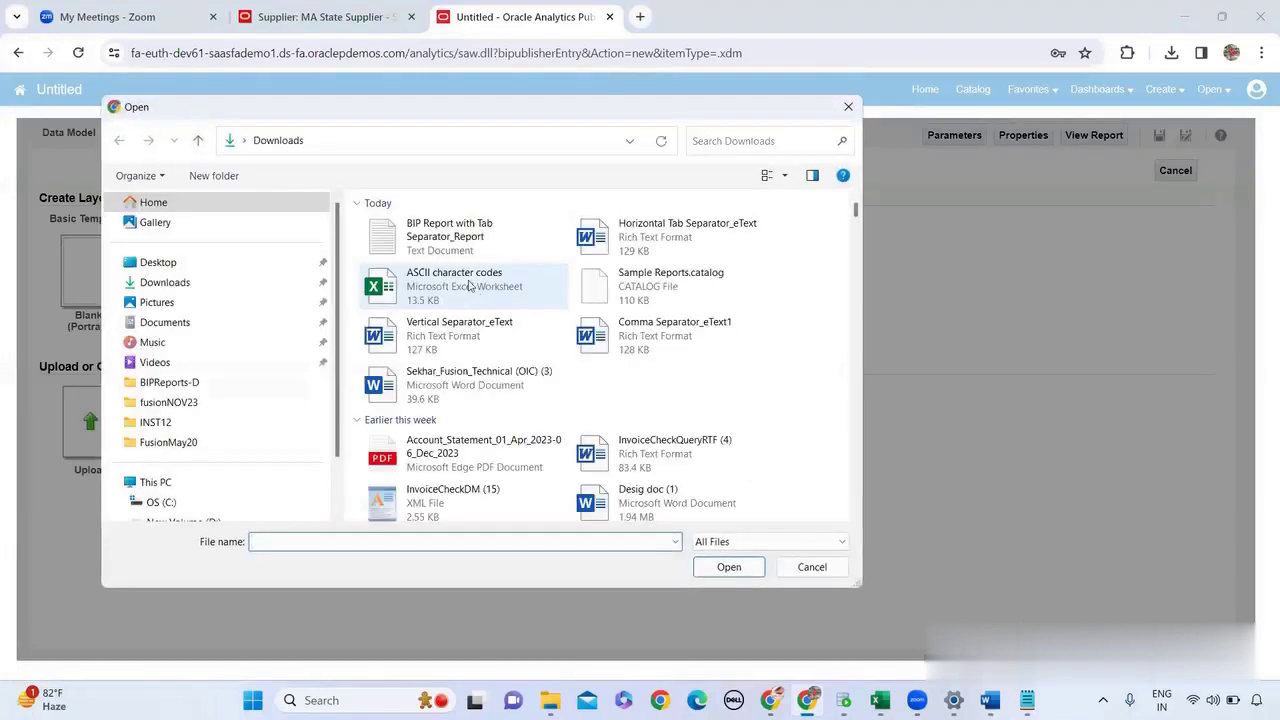
left_click(665, 237)
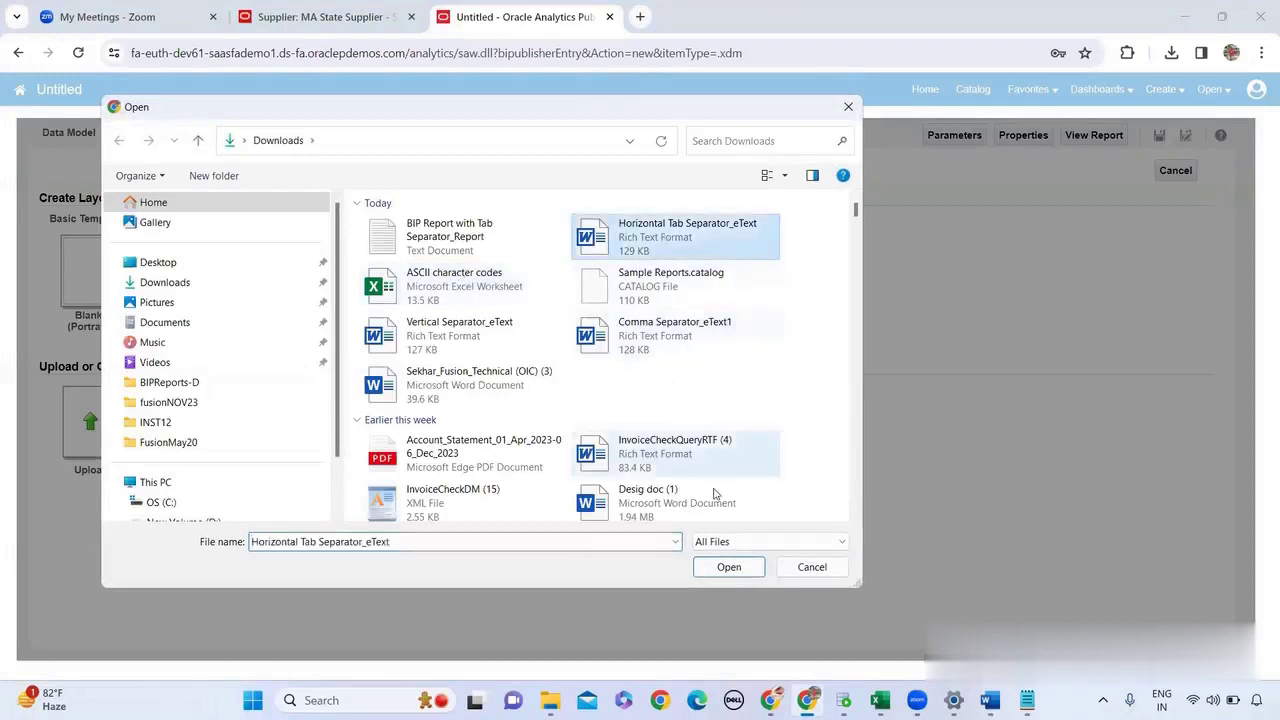
left_click(729, 567)
left_click(610, 388)
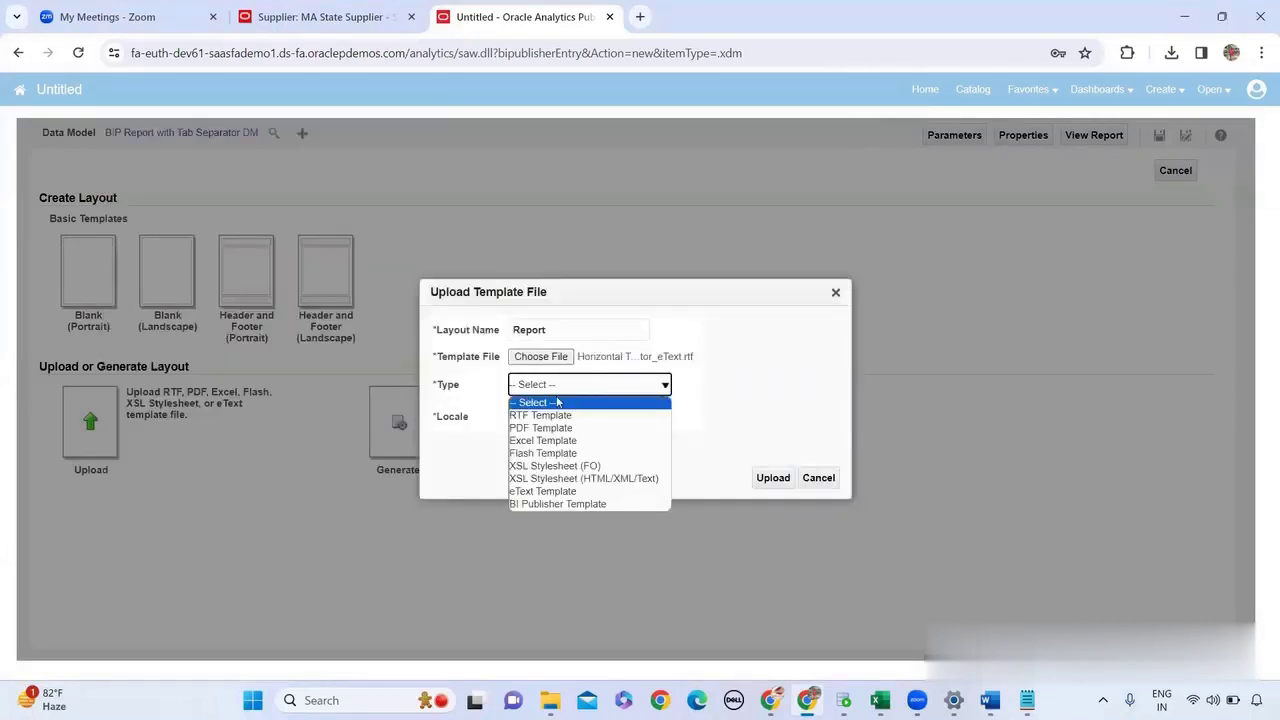
left_click(521, 492)
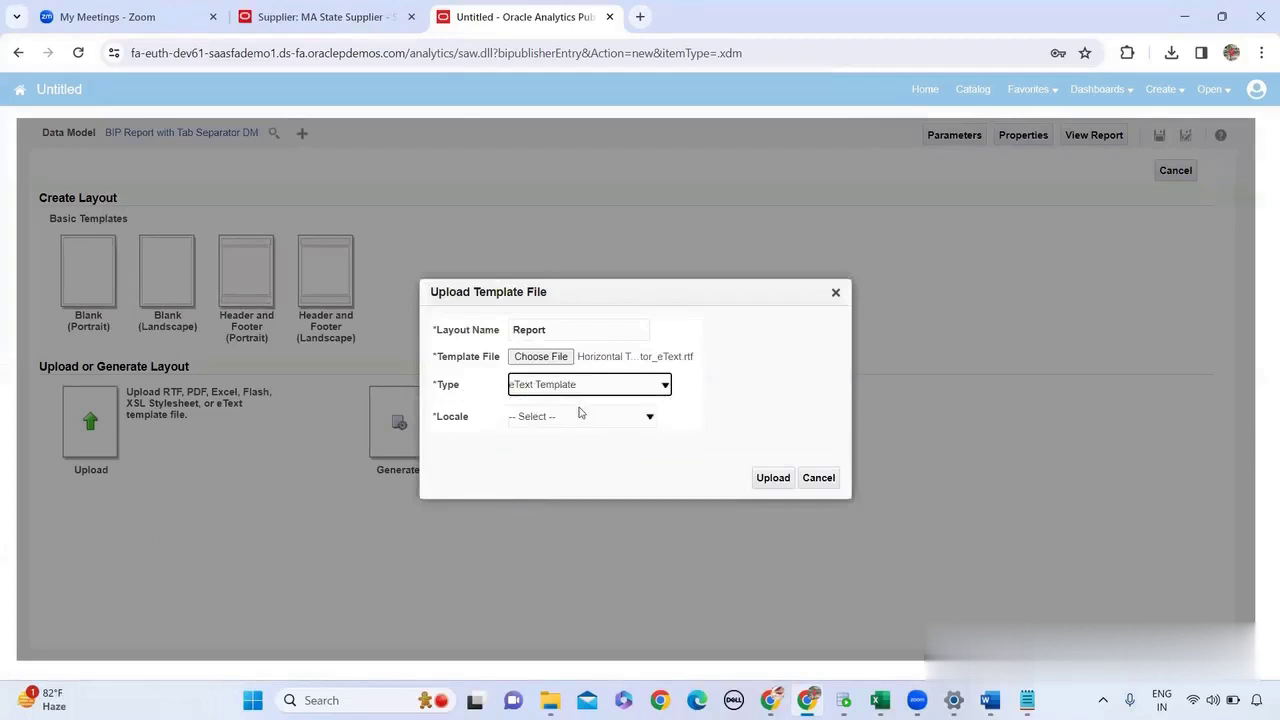
left_click(578, 416)
key("e")
left_click(578, 416)
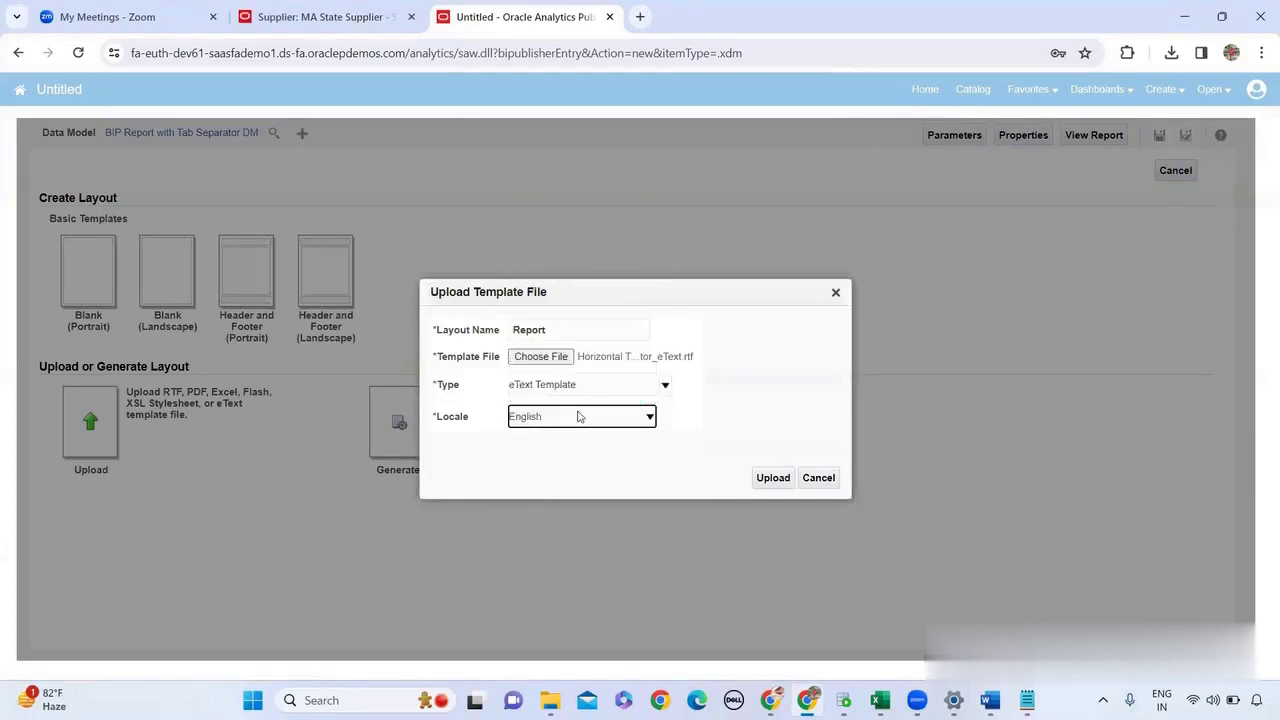
left_click(773, 478)
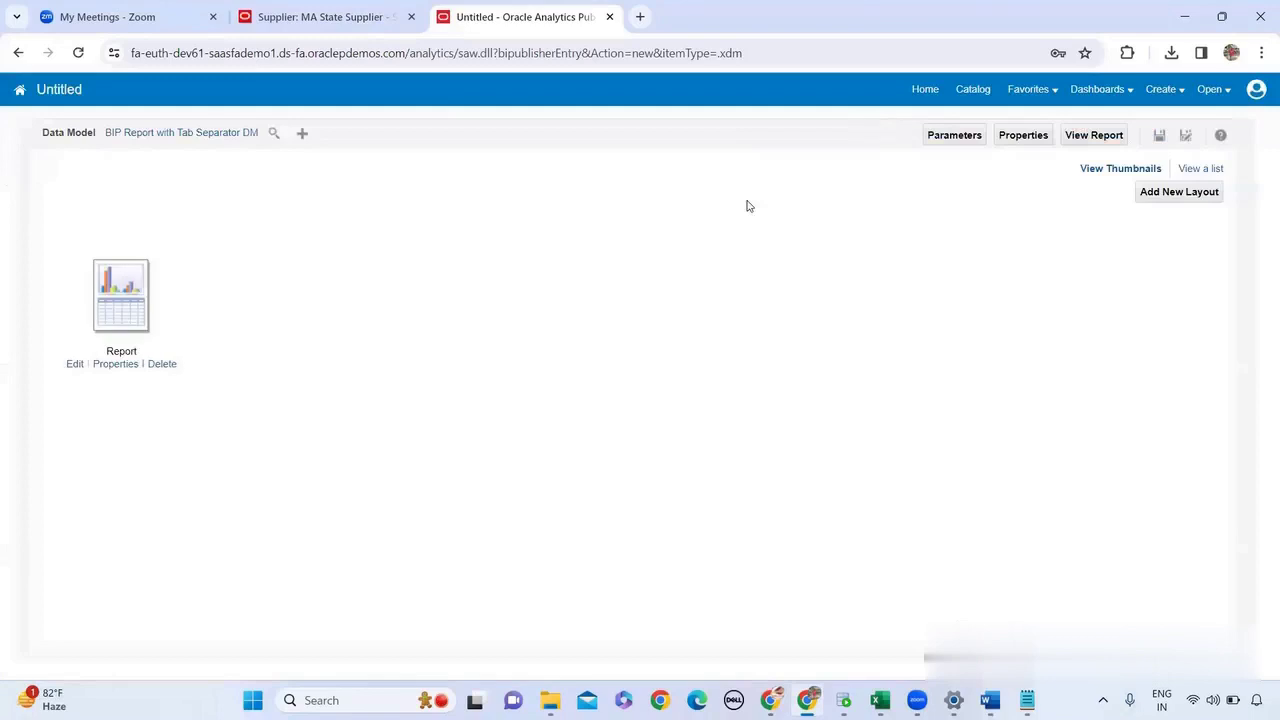
Save the report as BIP Report with Tab Separator in the Training folder under Sample Reports
left_click(1159, 136)
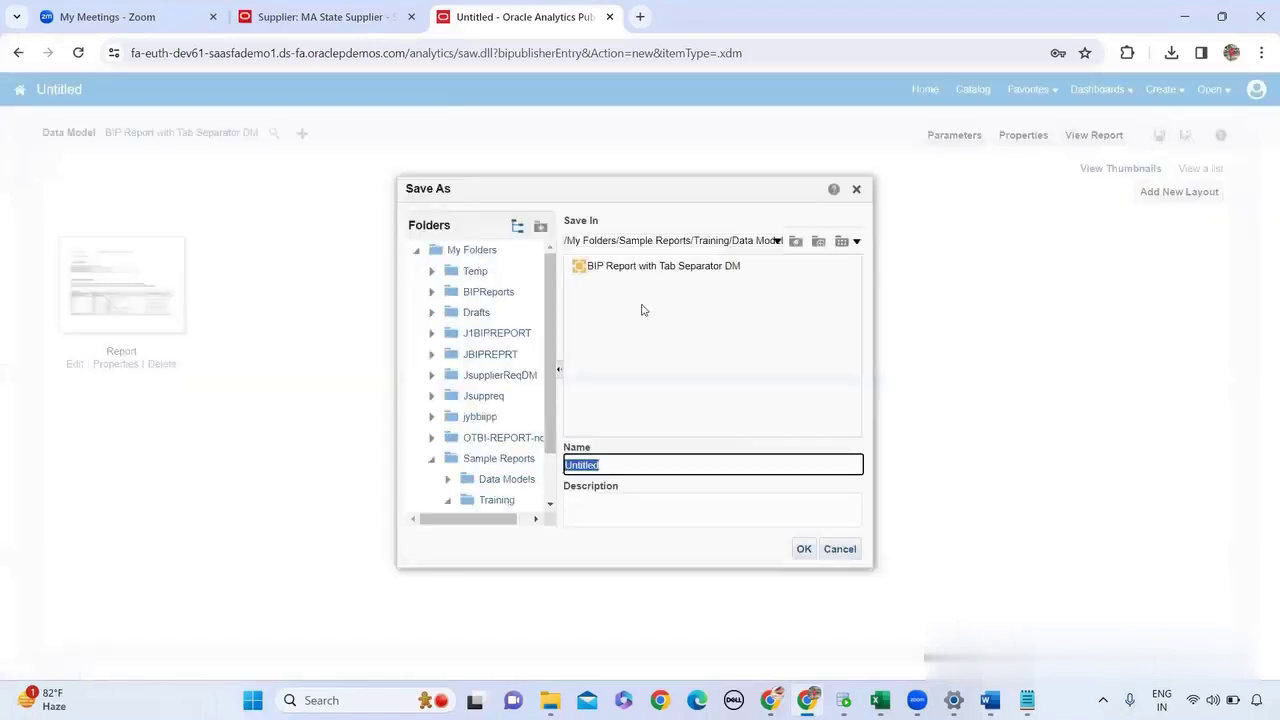
left_click(607, 268)
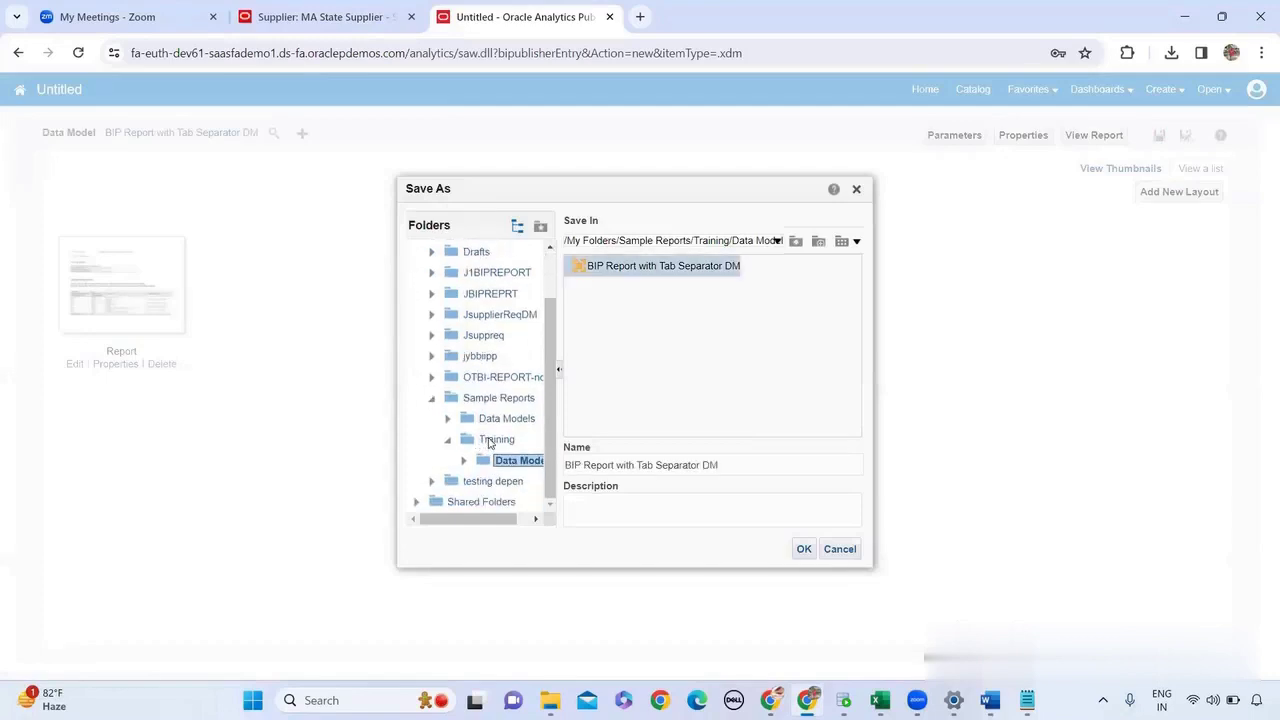
left_click(492, 440)
left_click(747, 467)
key("BackSpace")
key("BackSpace")
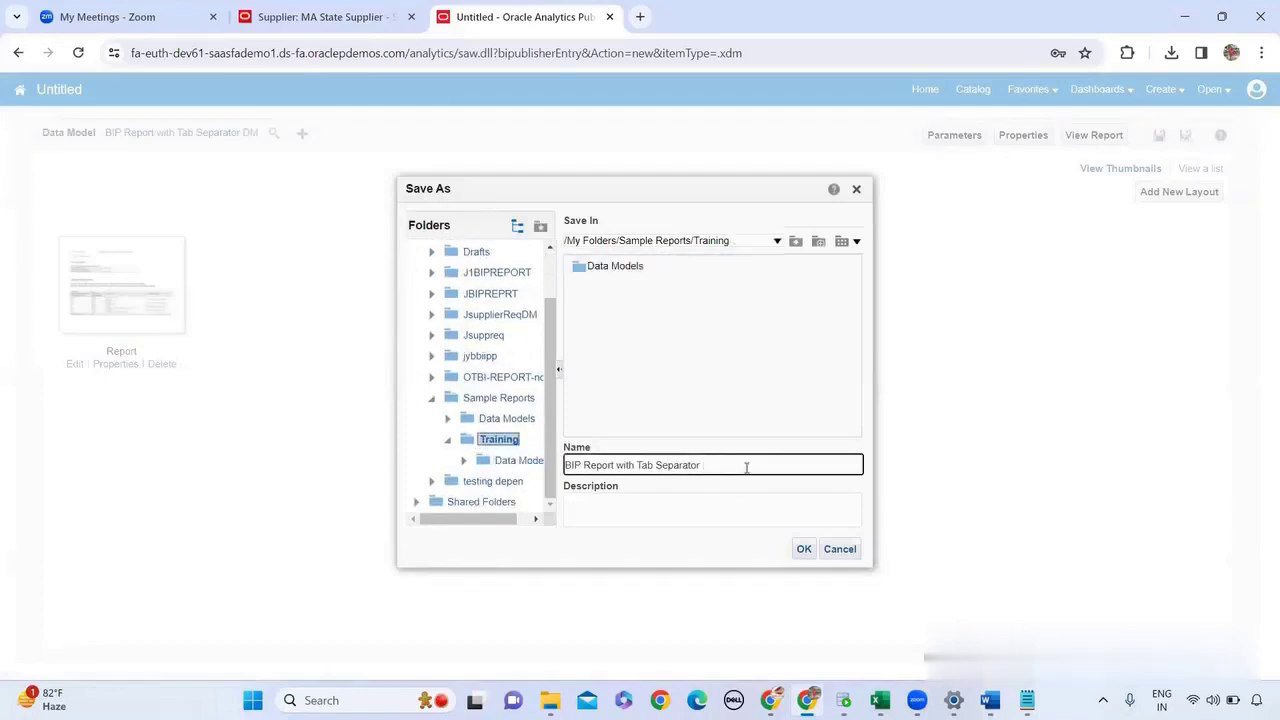
left_click(803, 548)
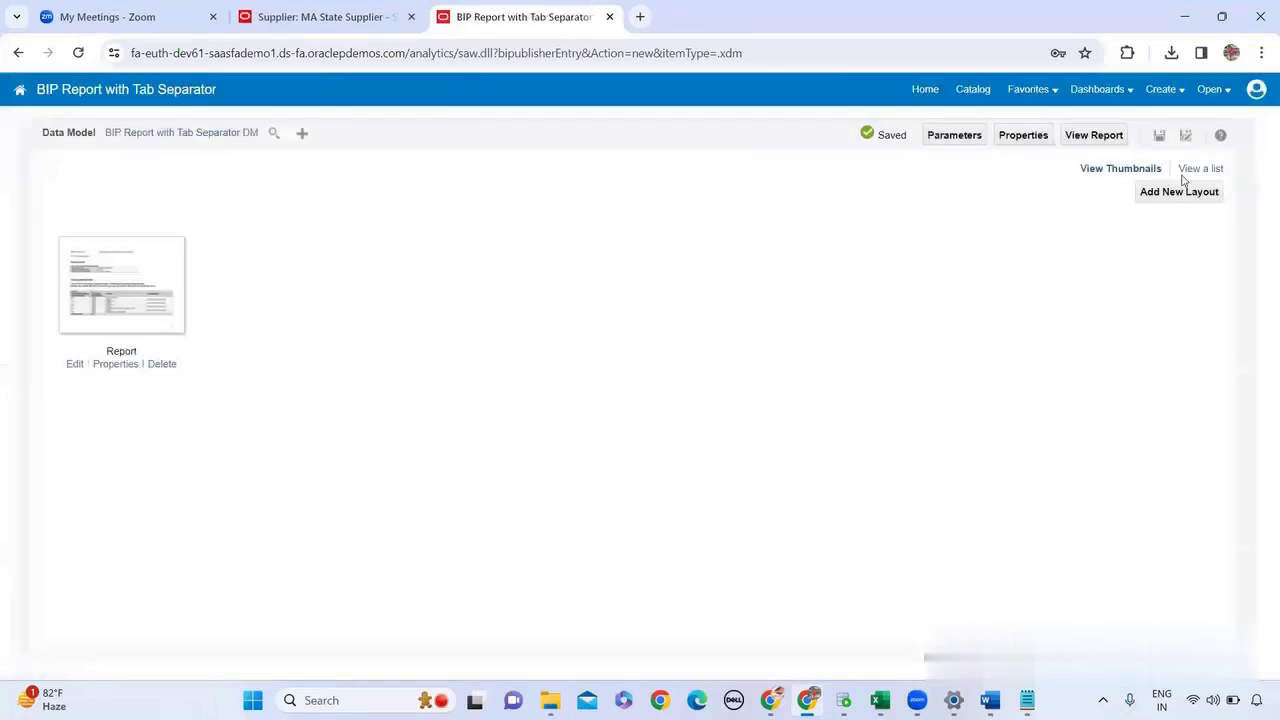
Show the report layouts as a list and check the Report layout's available output formats and default format
left_click(1198, 170)
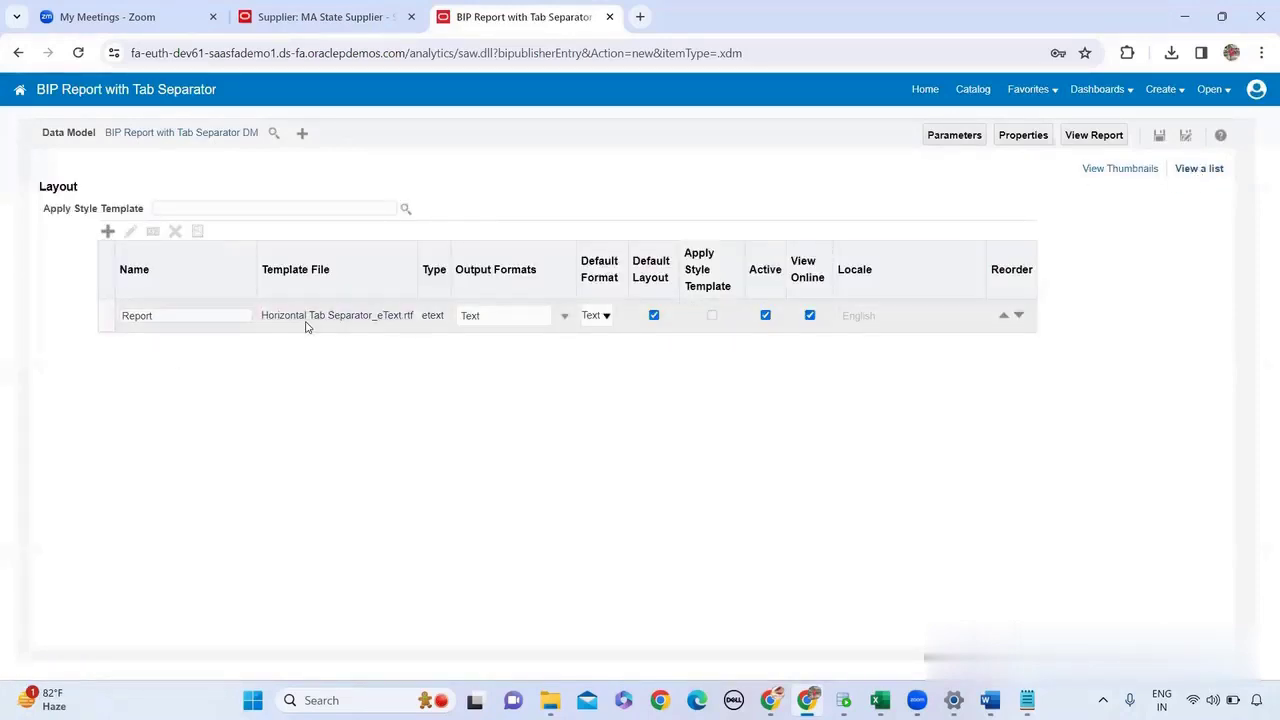
left_click(493, 321)
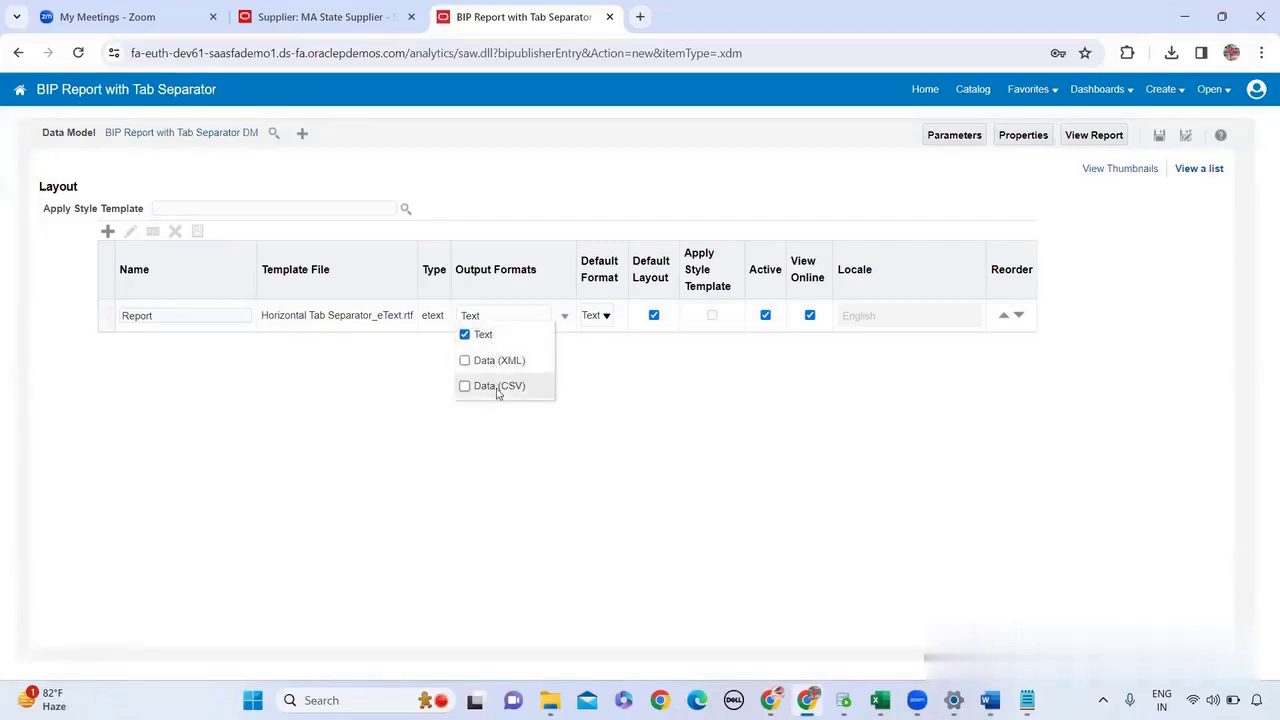
left_click(605, 318)
left_click(654, 411)
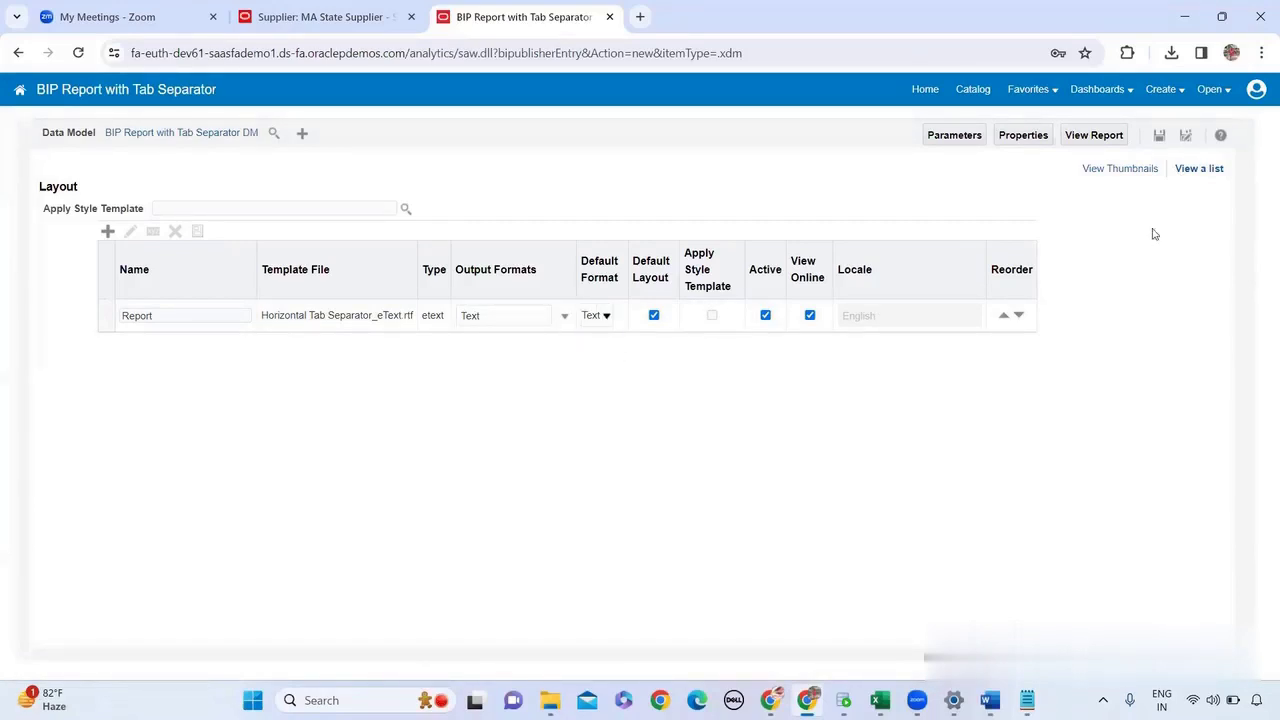
Run the report, export the Report layout's output as text and open the downloaded file in Notepad
left_click(1118, 139)
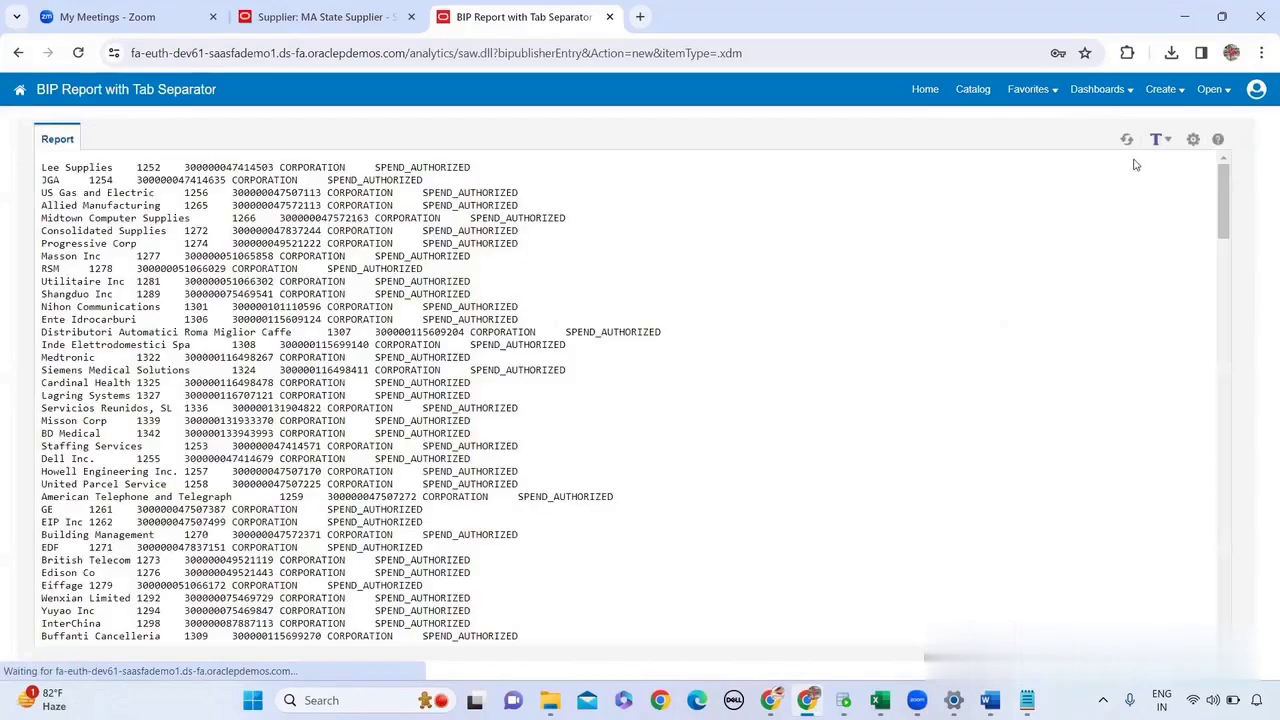
left_click(1193, 145)
mouse_move(1078, 224)
left_click(993, 226)
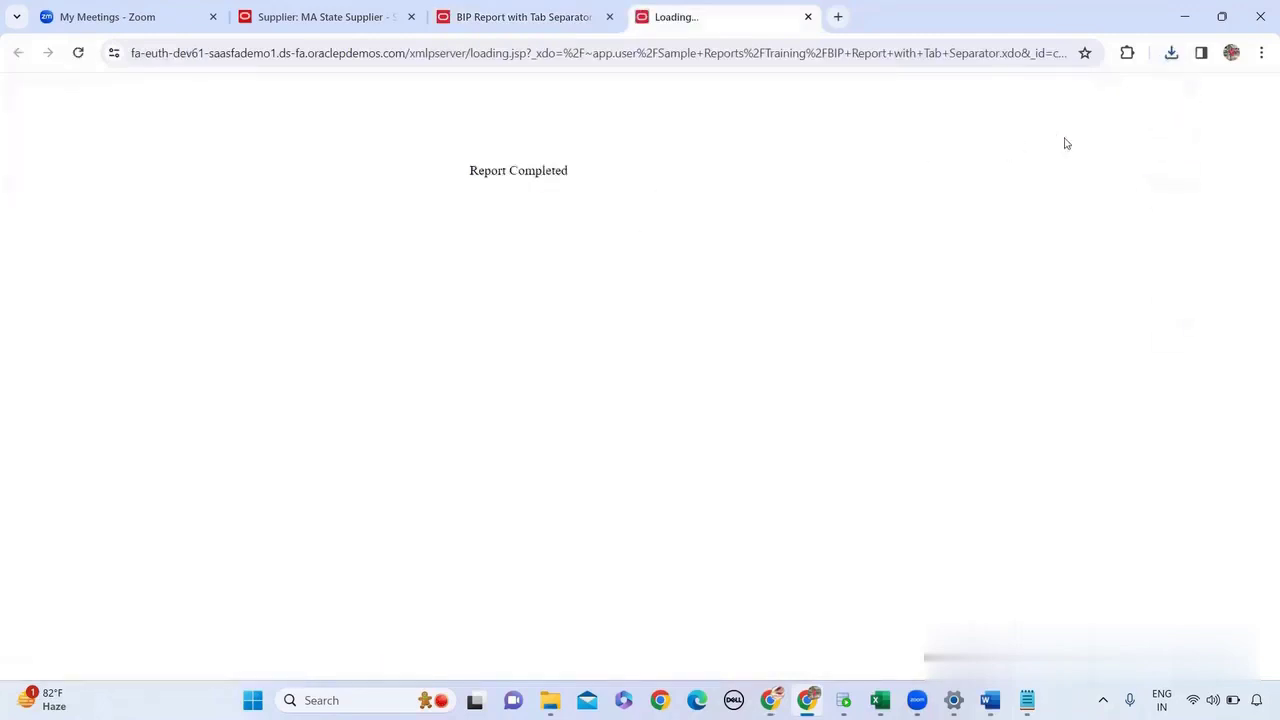
left_click(1030, 117)
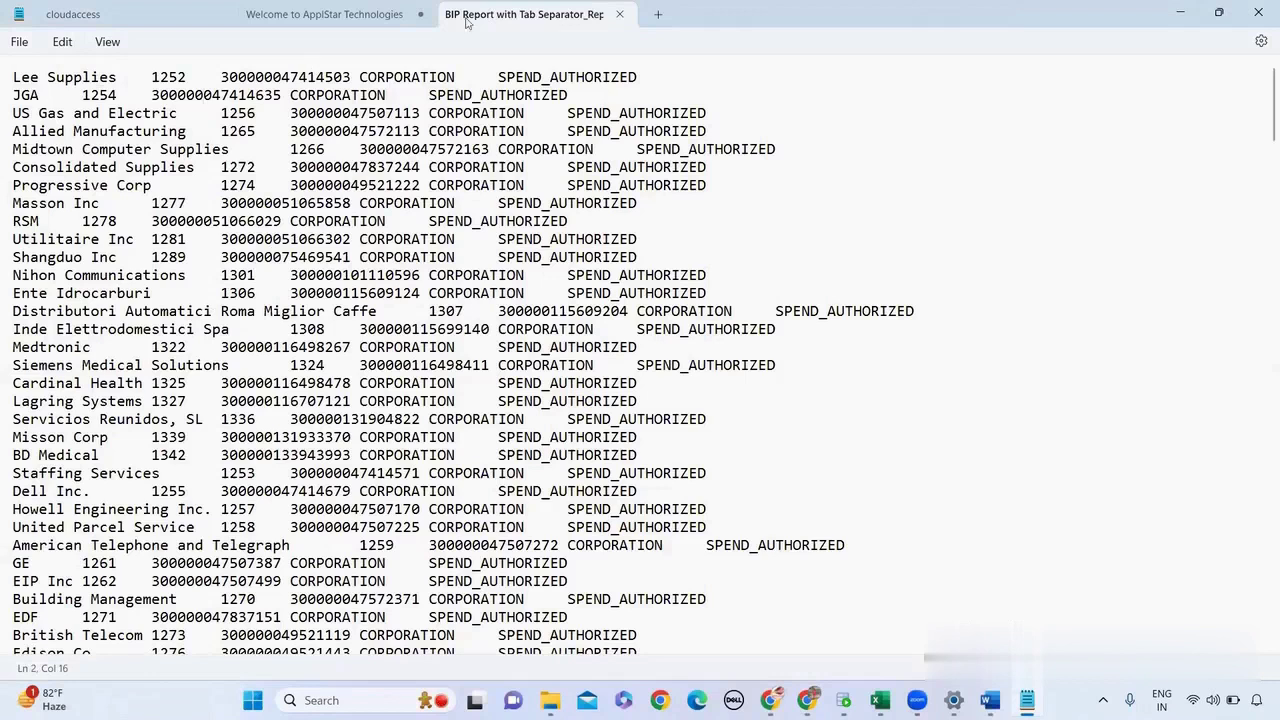
Examine the first three supplier records in the exported text file, one line per record
left_click(116, 91)
left_click_drag(13, 77, 326, 72)
key("shift+End")
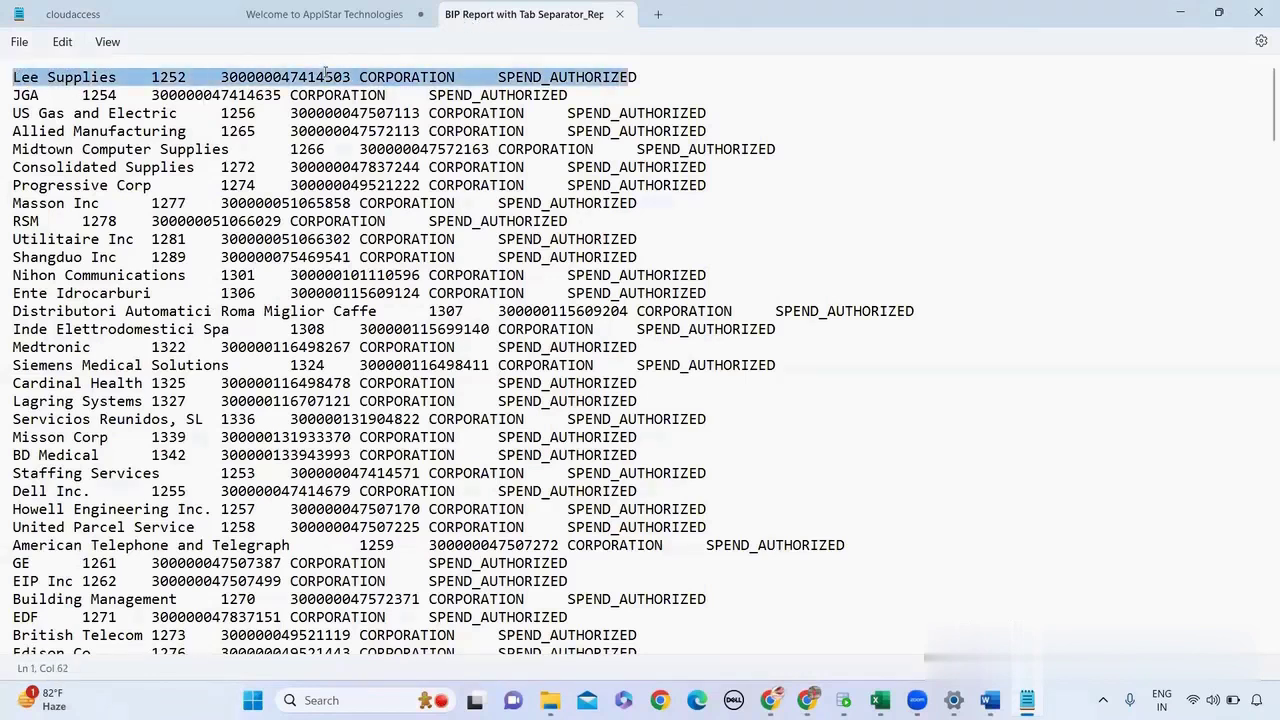
left_click(98, 148)
left_click_drag(14, 95, 307, 95)
triple_click(18, 116)
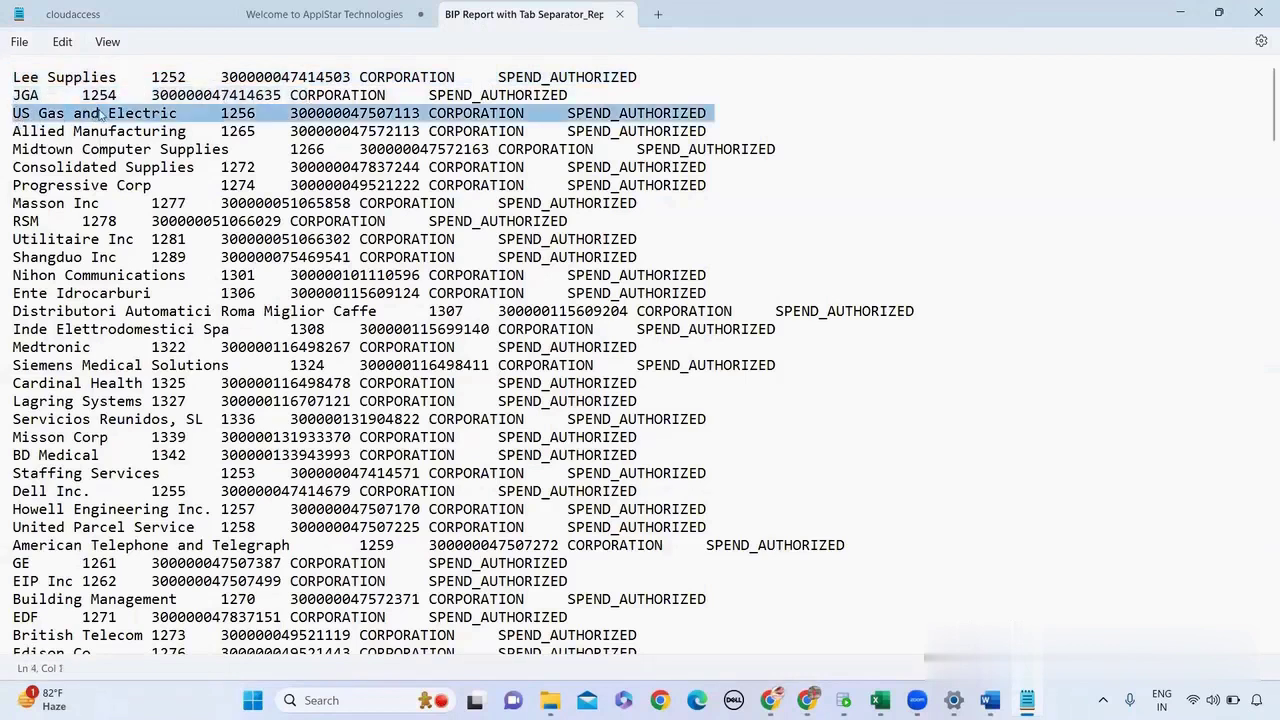
left_click(135, 113)
left_click(14, 78)
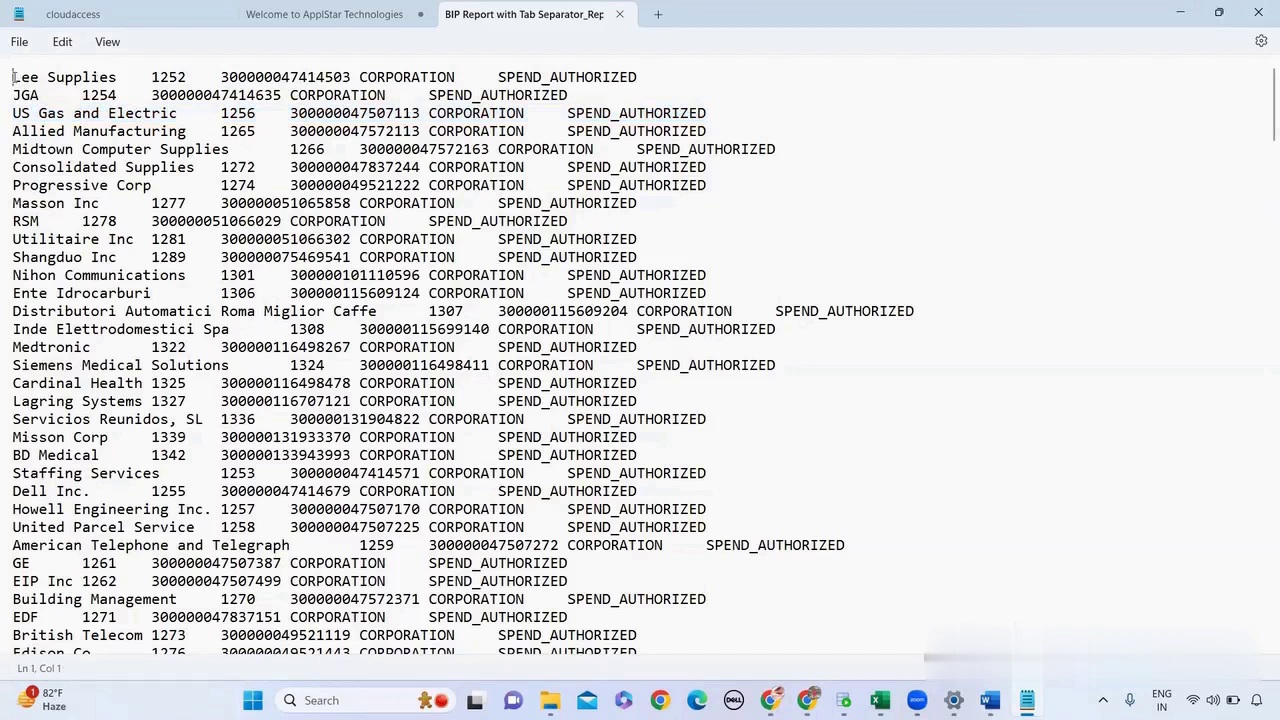
Inspect each field of the Lee Supplies record and the tab gaps separating the fields
left_click_drag(14, 77, 119, 77)
left_click(119, 77)
double_click(148, 77)
double_click(190, 77)
left_click_drag(14, 77, 108, 77)
left_click(168, 77)
double_click(162, 77)
double_click(318, 77)
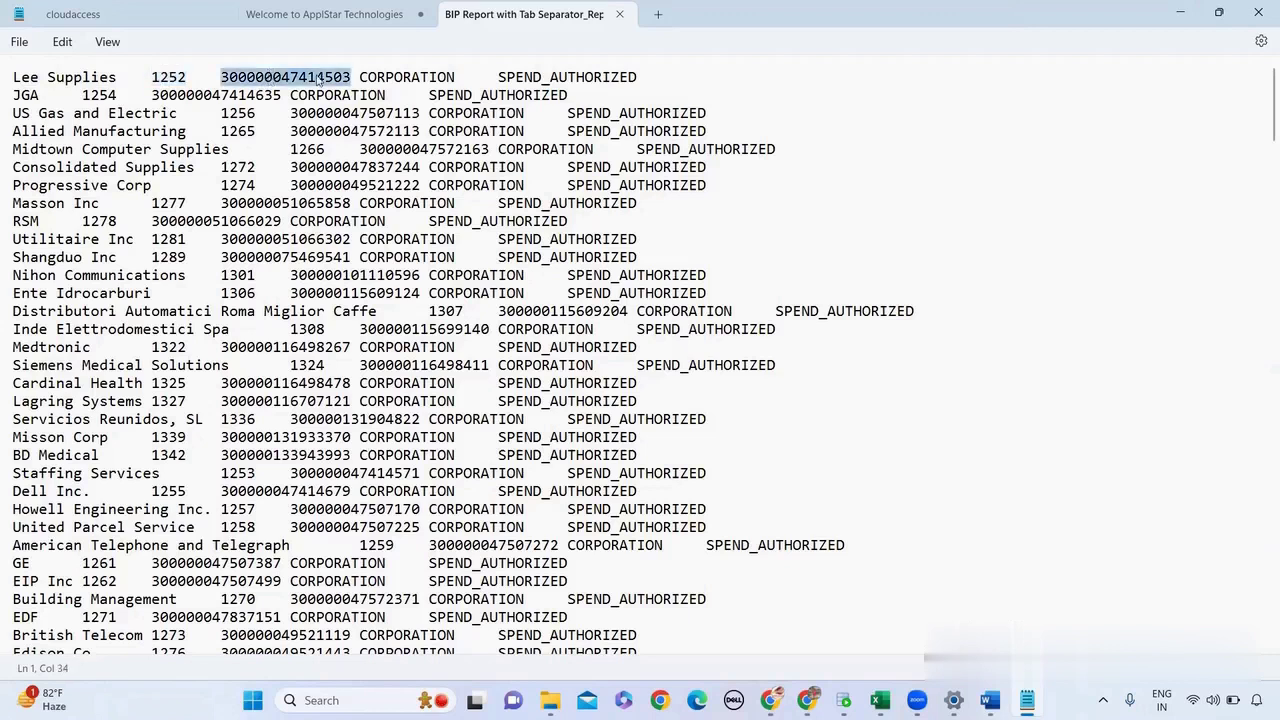
key("Right")
key("Right")
key("shift+Right")
key("shift+Right")
key("shift+Right")
key("shift+Right")
key("shift+Right")
key("shift+Right")
key("shift+Right")
key("shift+Right")
key("shift+Right")
key("shift+Right")
key("shift+Right")
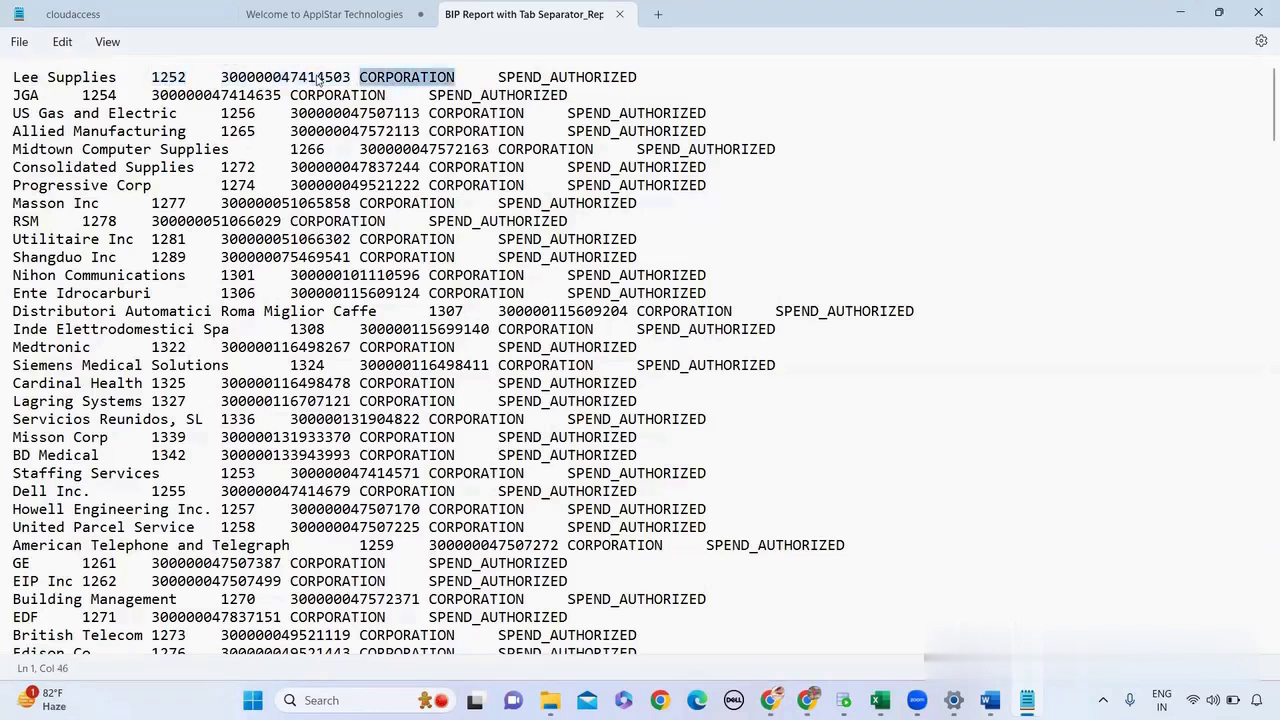
key("Right")
key("Right")
key("shift+Right")
key("shift+Right")
key("shift+Right")
key("shift+Right")
key("shift+Right")
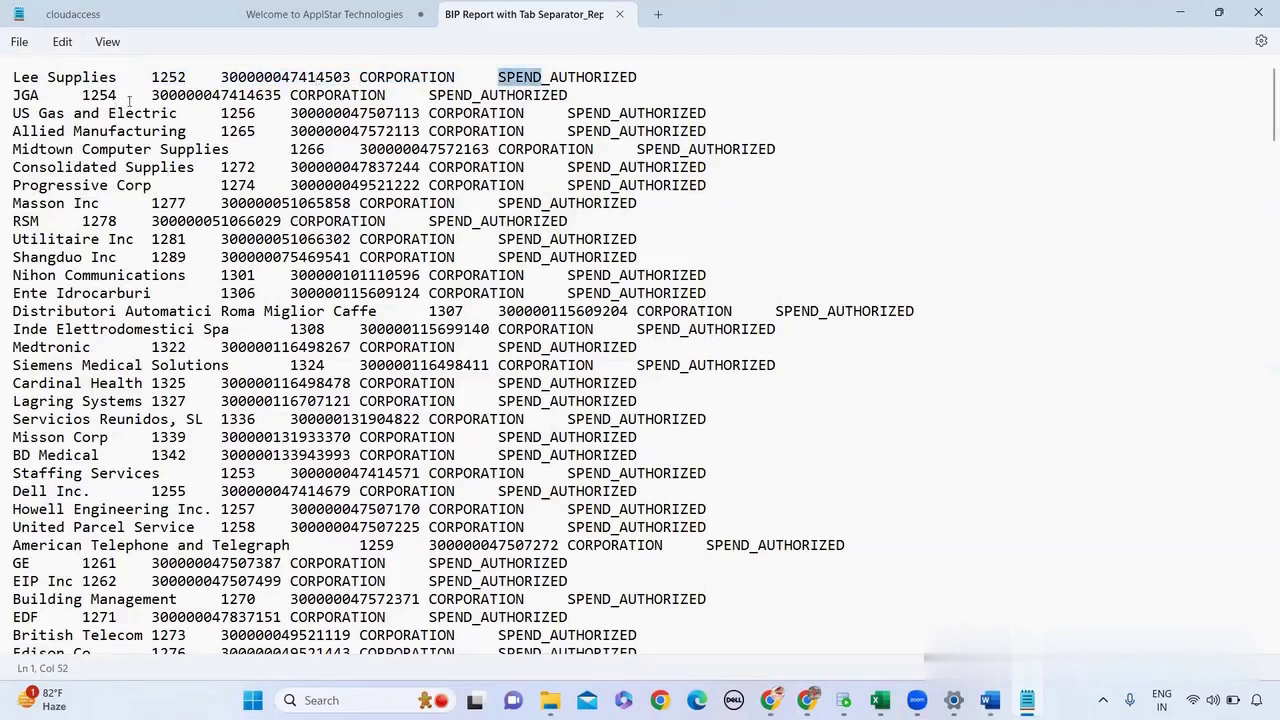
left_click_drag(118, 77, 220, 77)
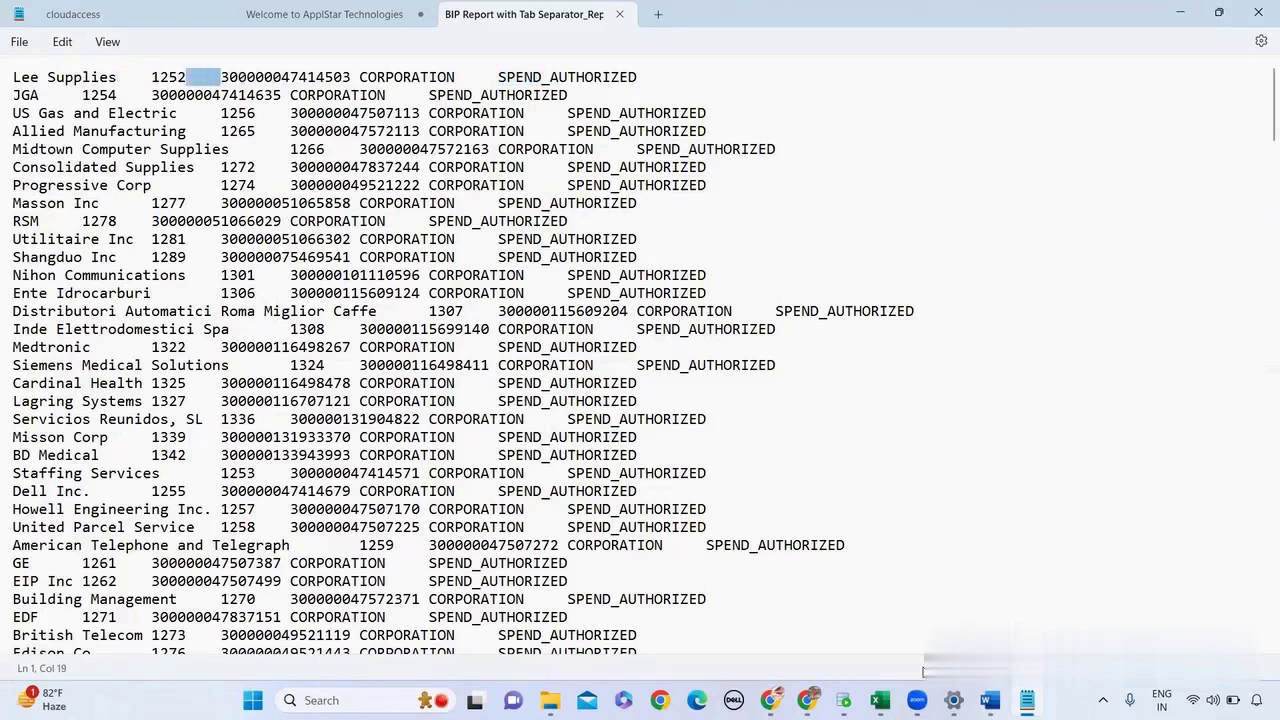
Switch to the Vertical Separator_eText template in Word and examine the Chr(11) delimiter rows in its Format Data Records table
left_click(990, 700)
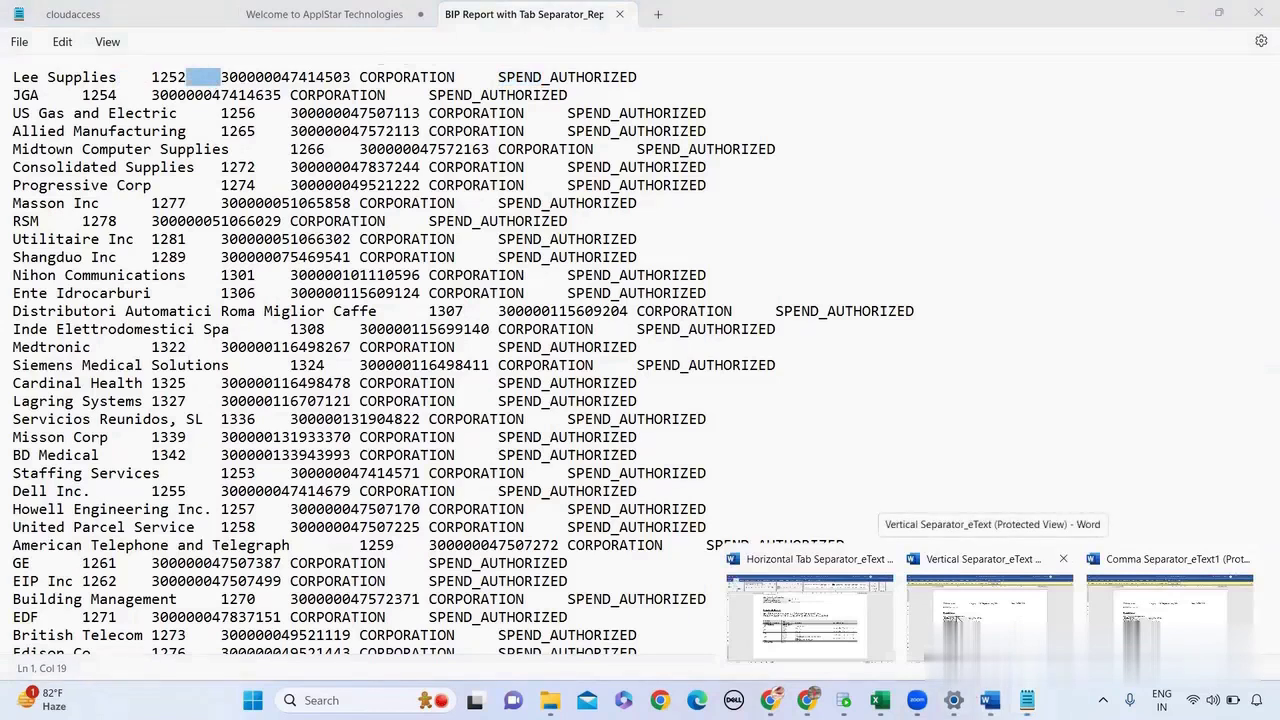
left_click(990, 615)
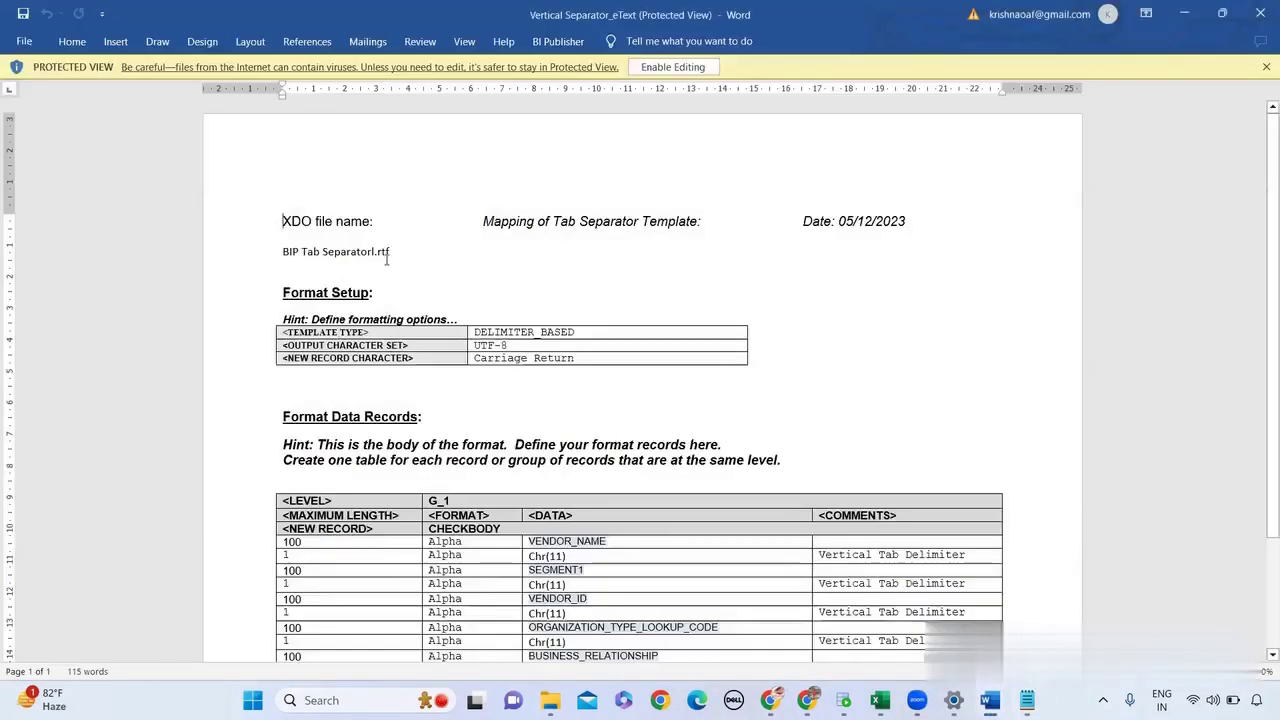
scroll(650, 300, "down", 1)
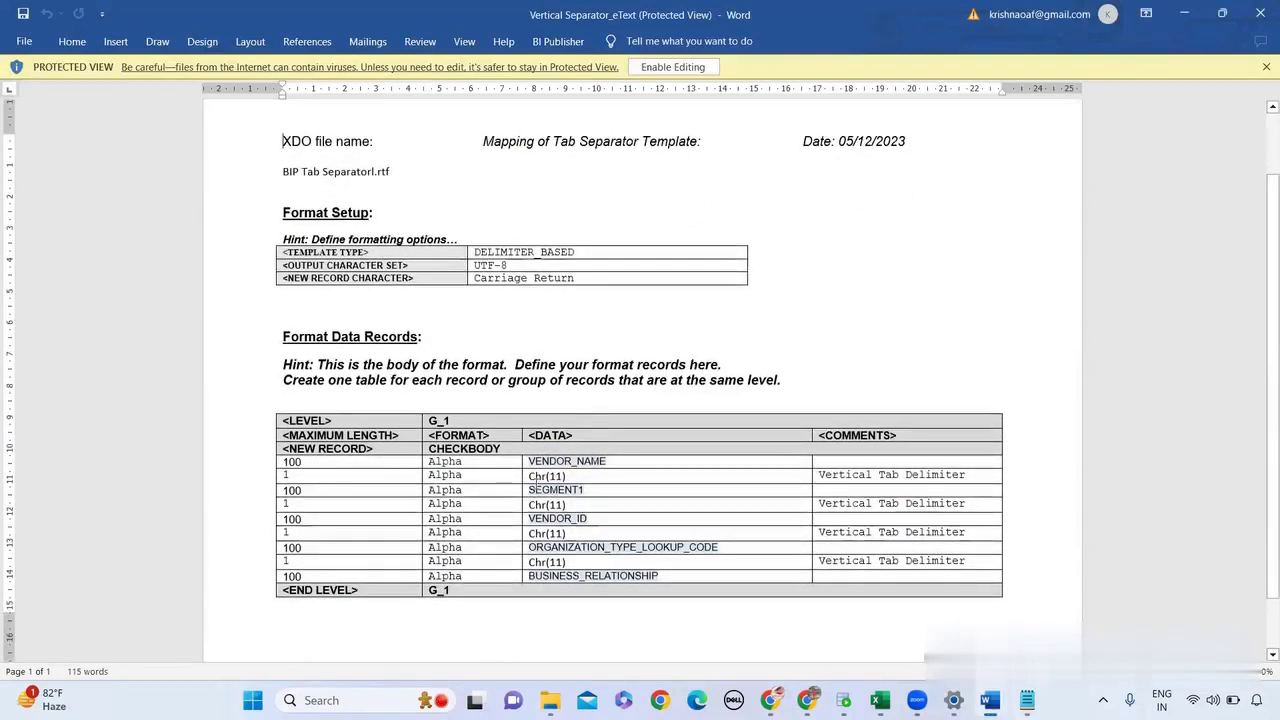
left_click_drag(530, 477, 568, 477)
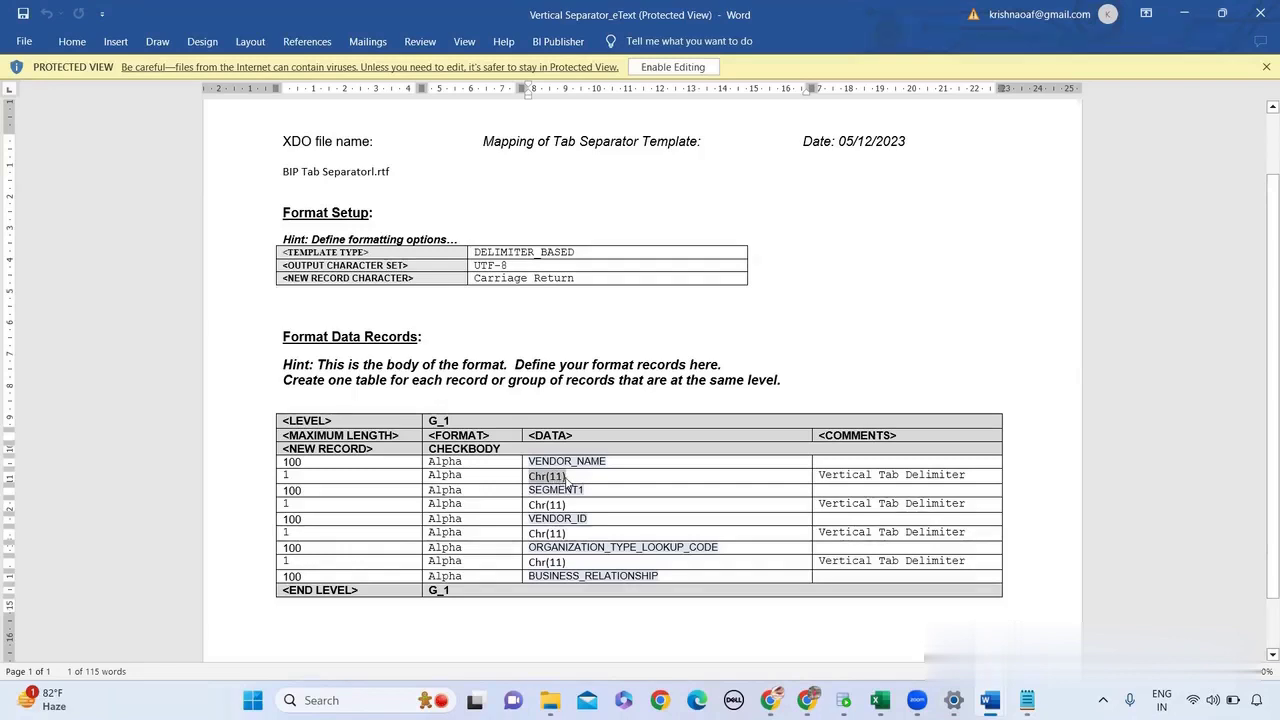
left_click(760, 338)
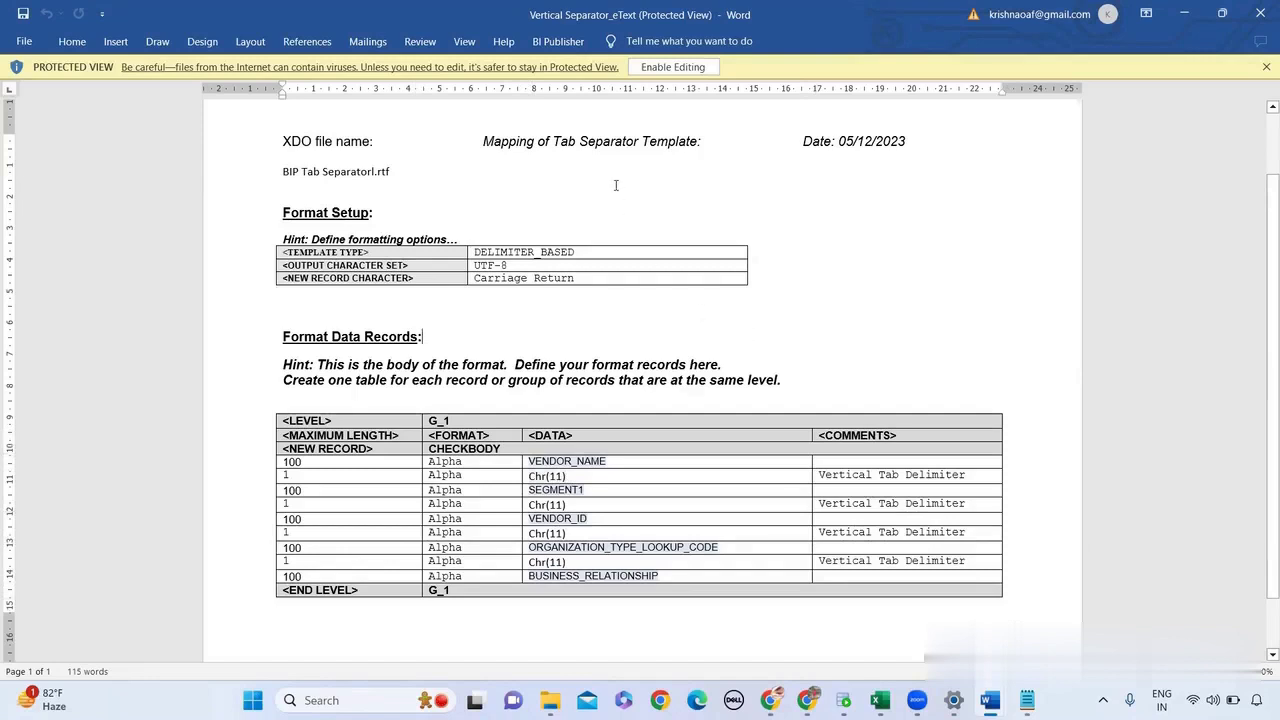
Switch back to the report in Chrome and upload Vertical Separator_eText.rtf from Downloads as a layout named Vertical Tab, with type eText Template and a locale
key("alt+Tab")
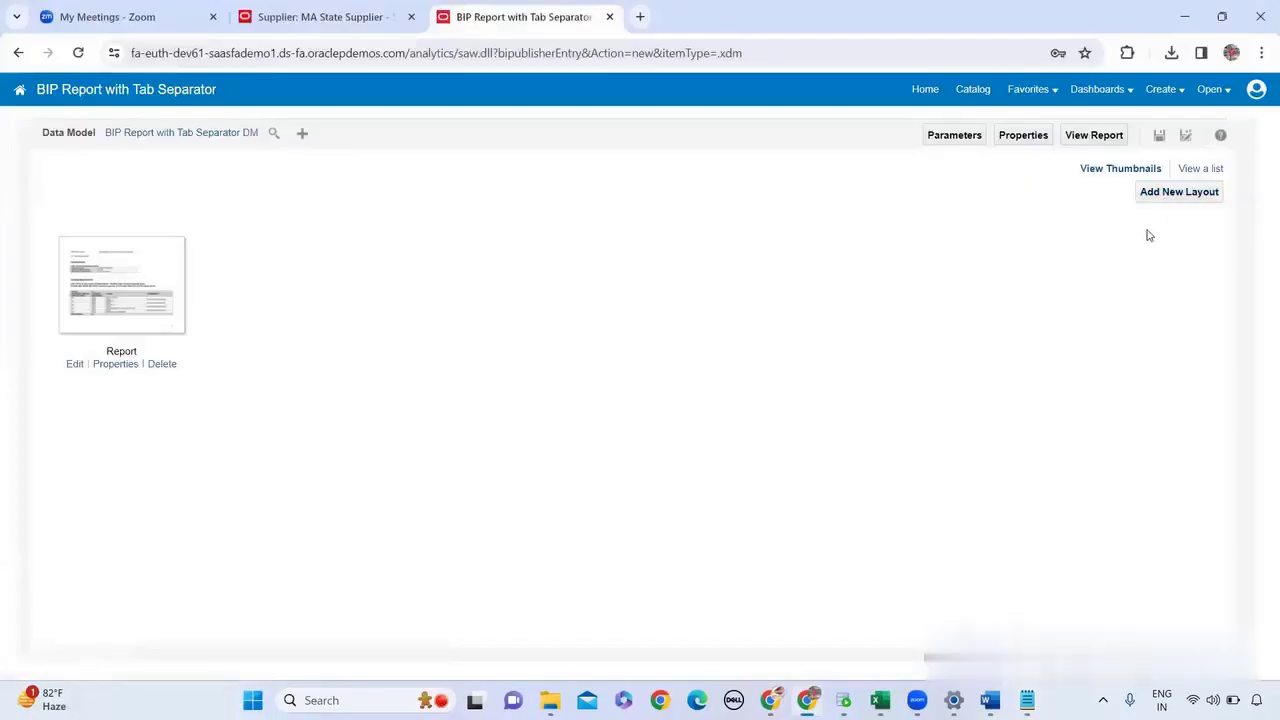
left_click(1151, 196)
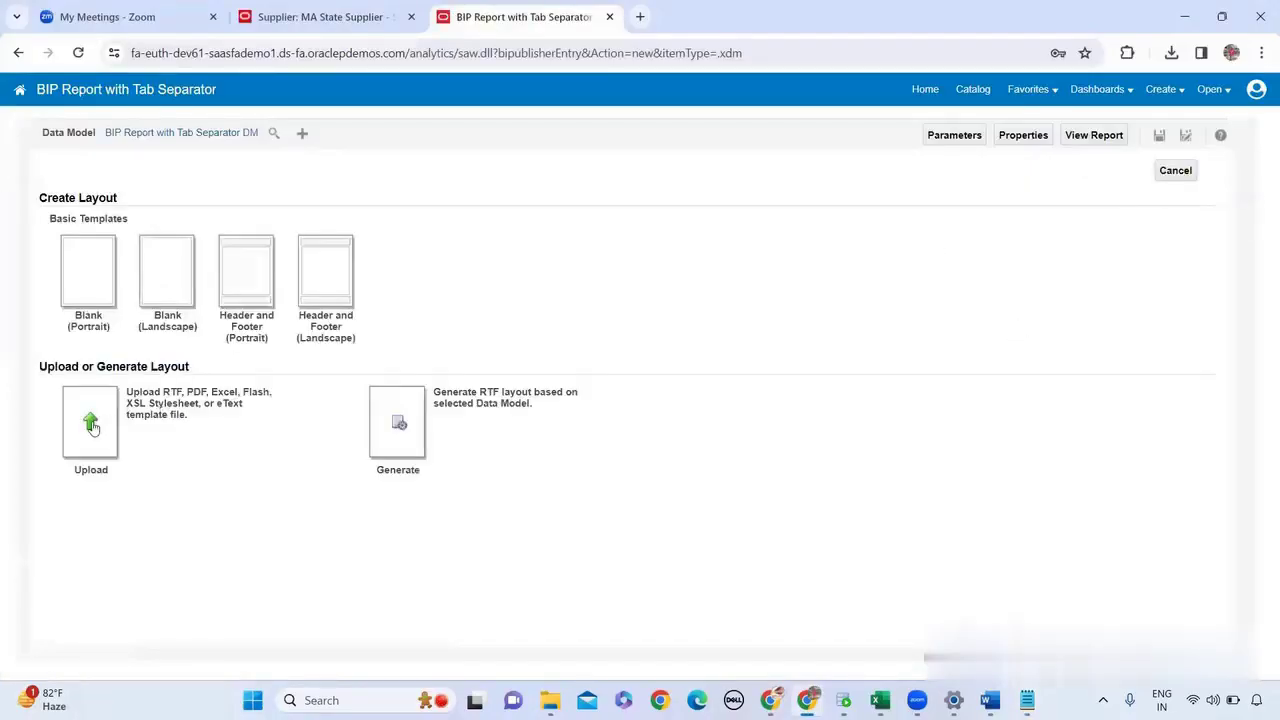
left_click(90, 422)
type("Vertical Tab")
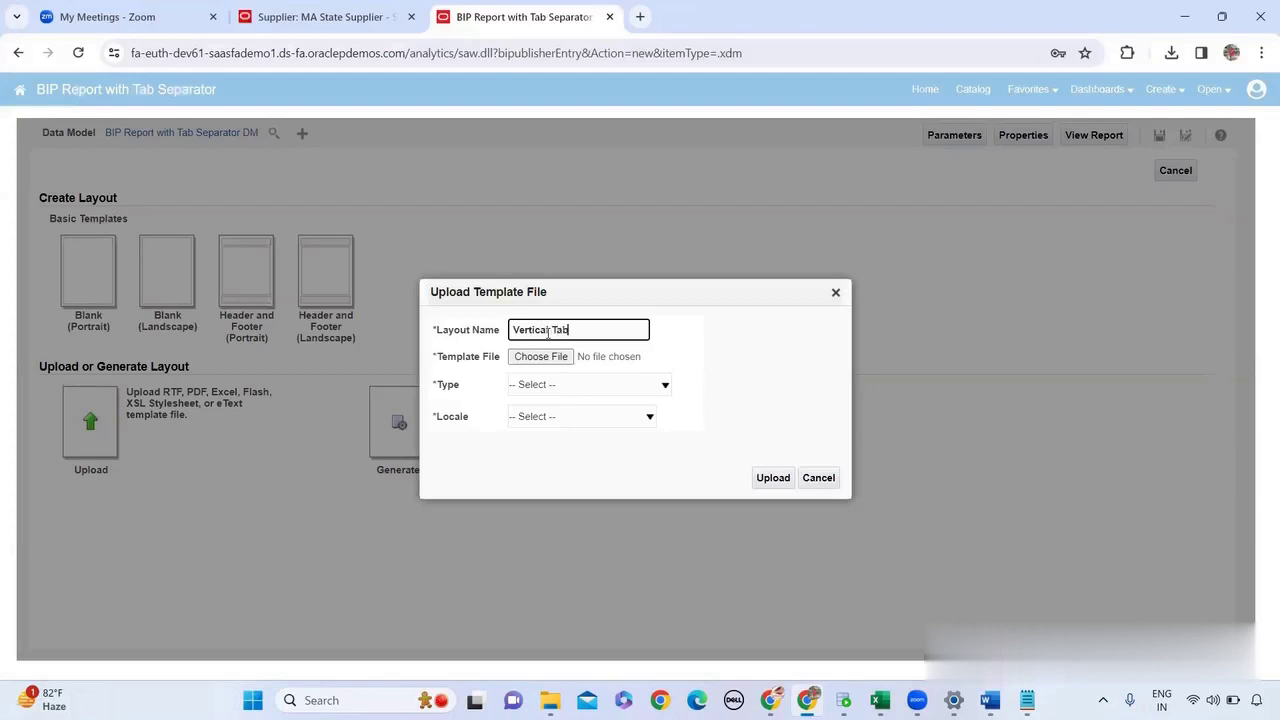
left_click(554, 356)
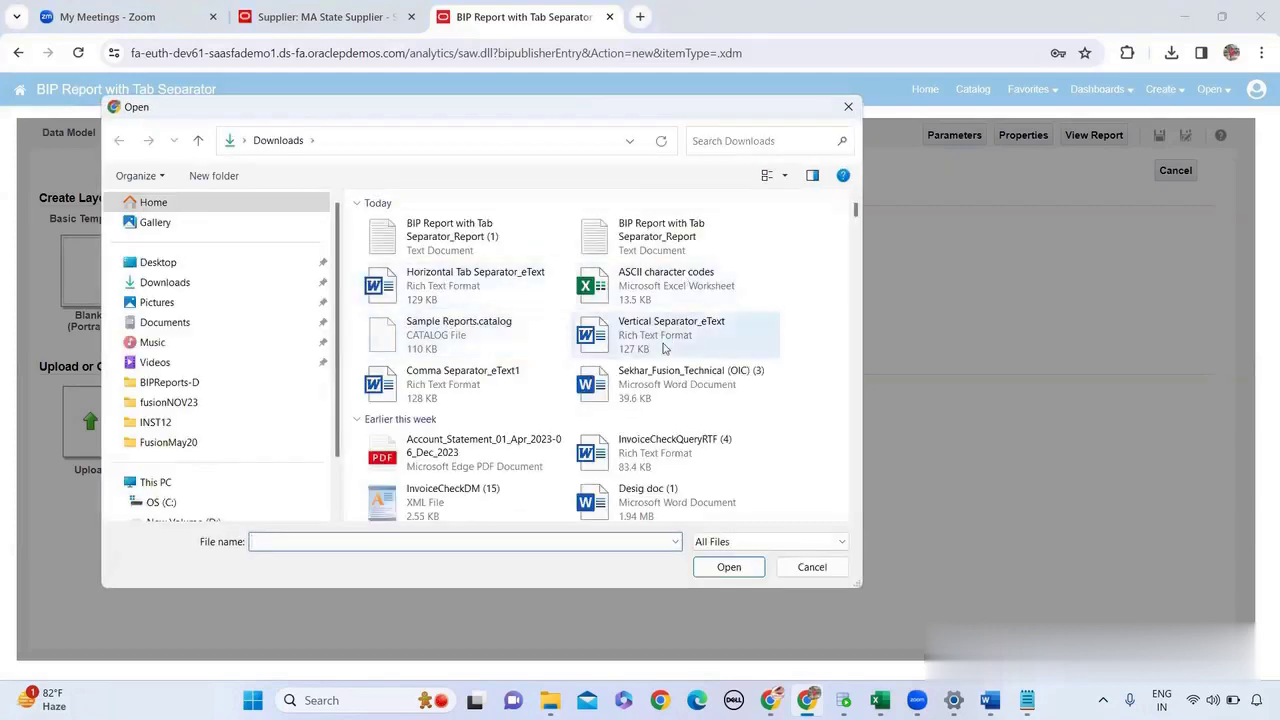
left_click(660, 347)
left_click(729, 567)
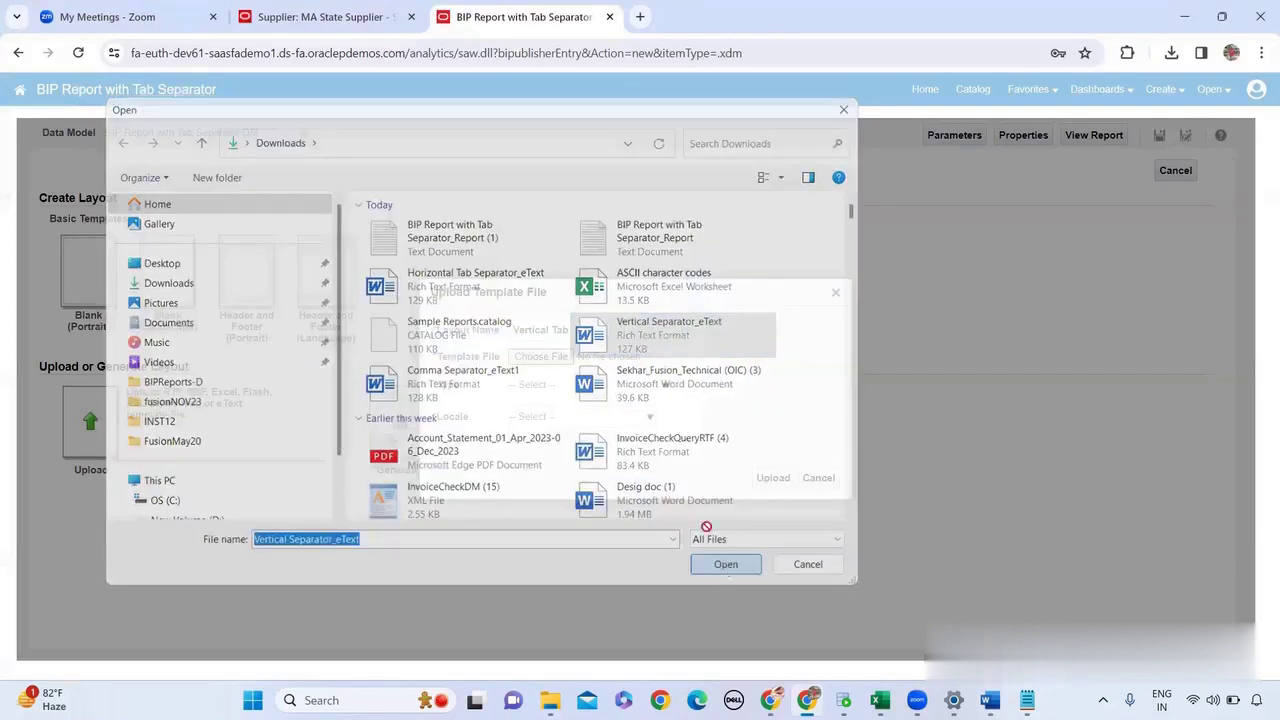
left_click(630, 394)
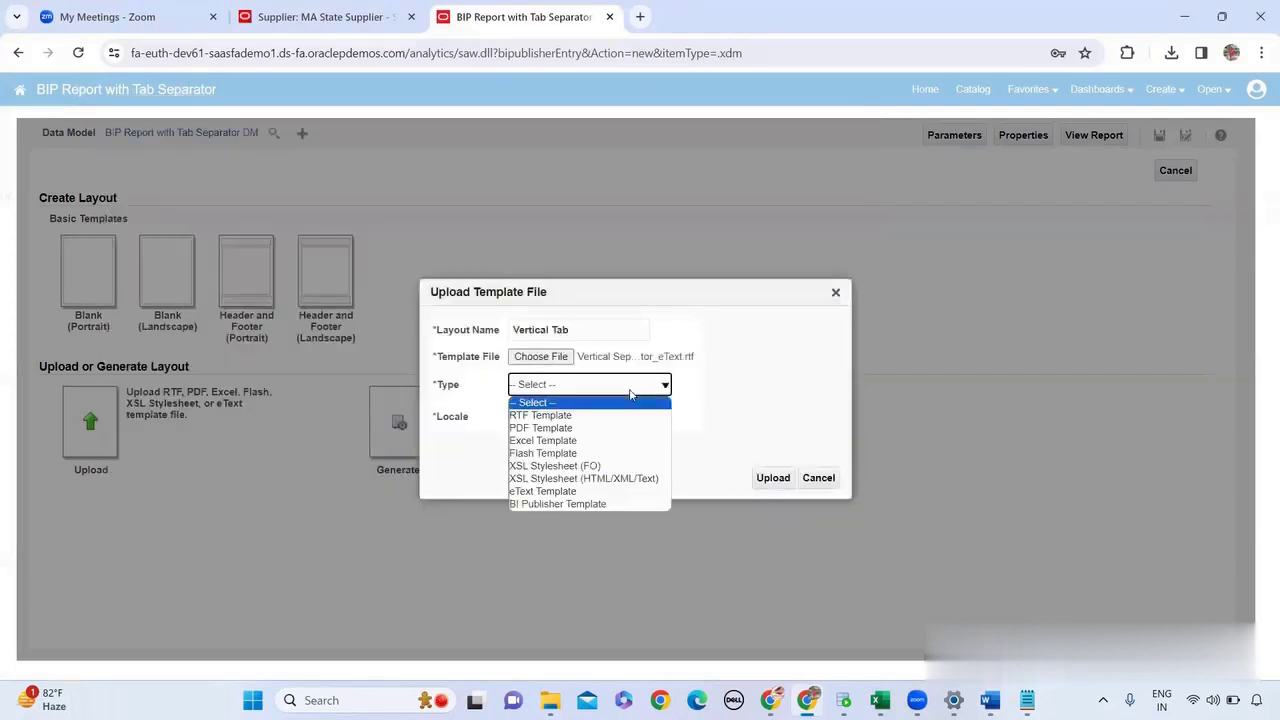
left_click(560, 489)
left_click(577, 421)
scroll(577, 420, "down", 5)
left_click(583, 435)
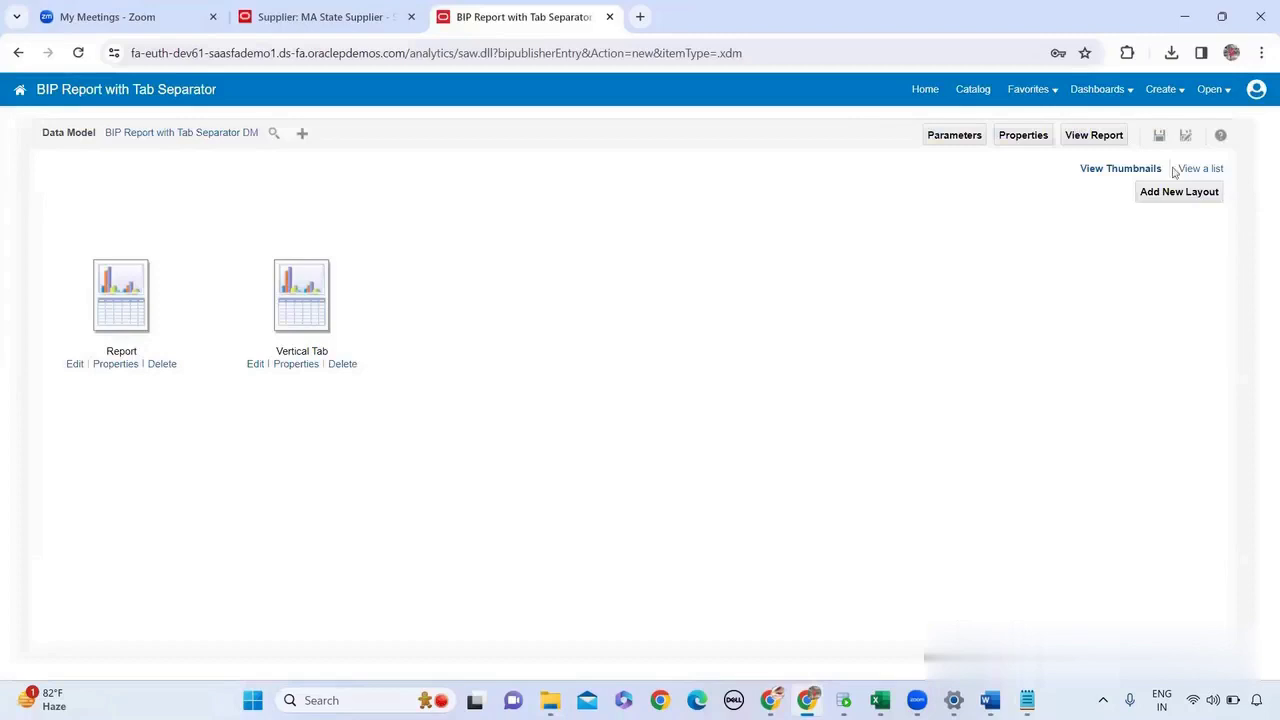
Run the report with the Vertical Tab layout and open its downloaded text output in Notepad
left_click(1117, 137)
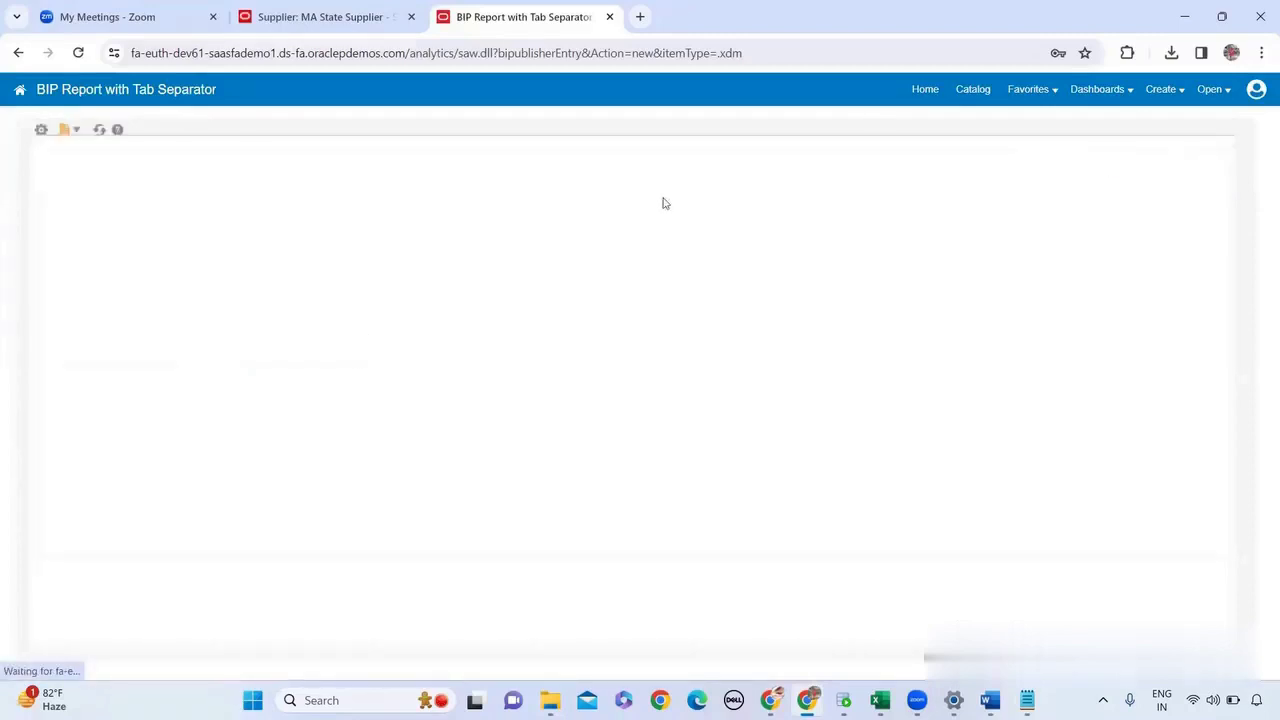
left_click(120, 144)
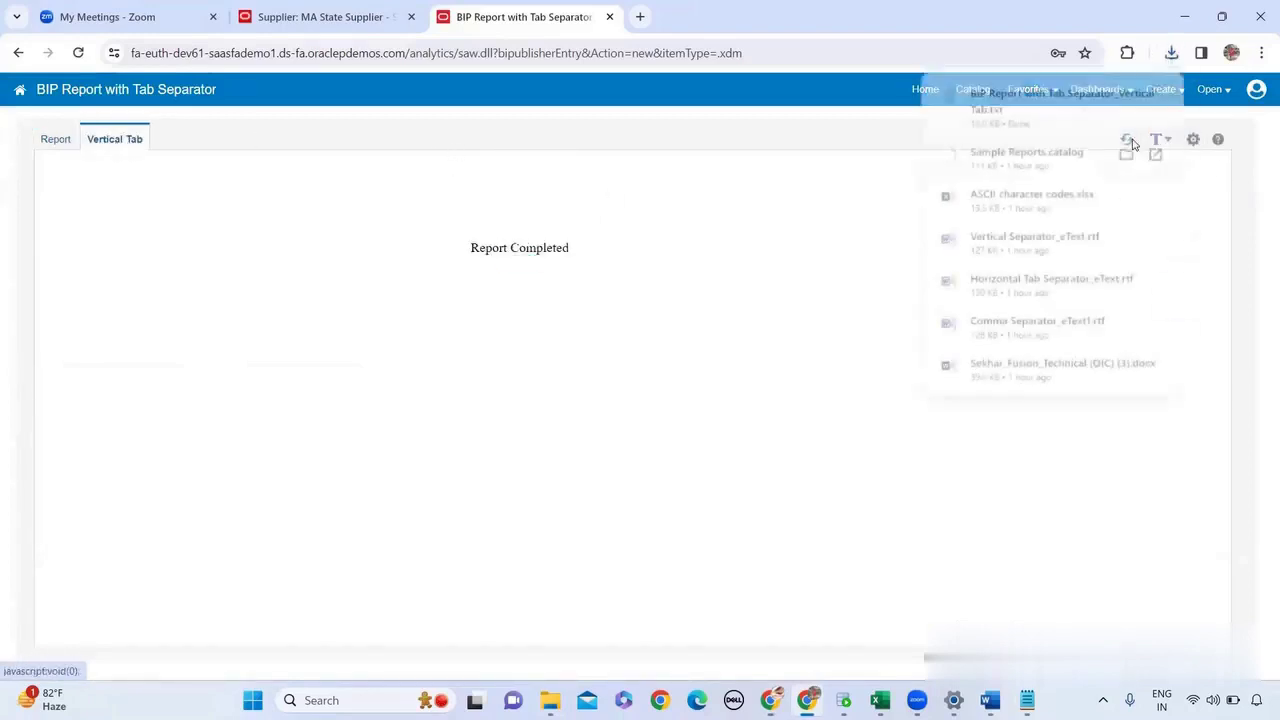
left_click(987, 97)
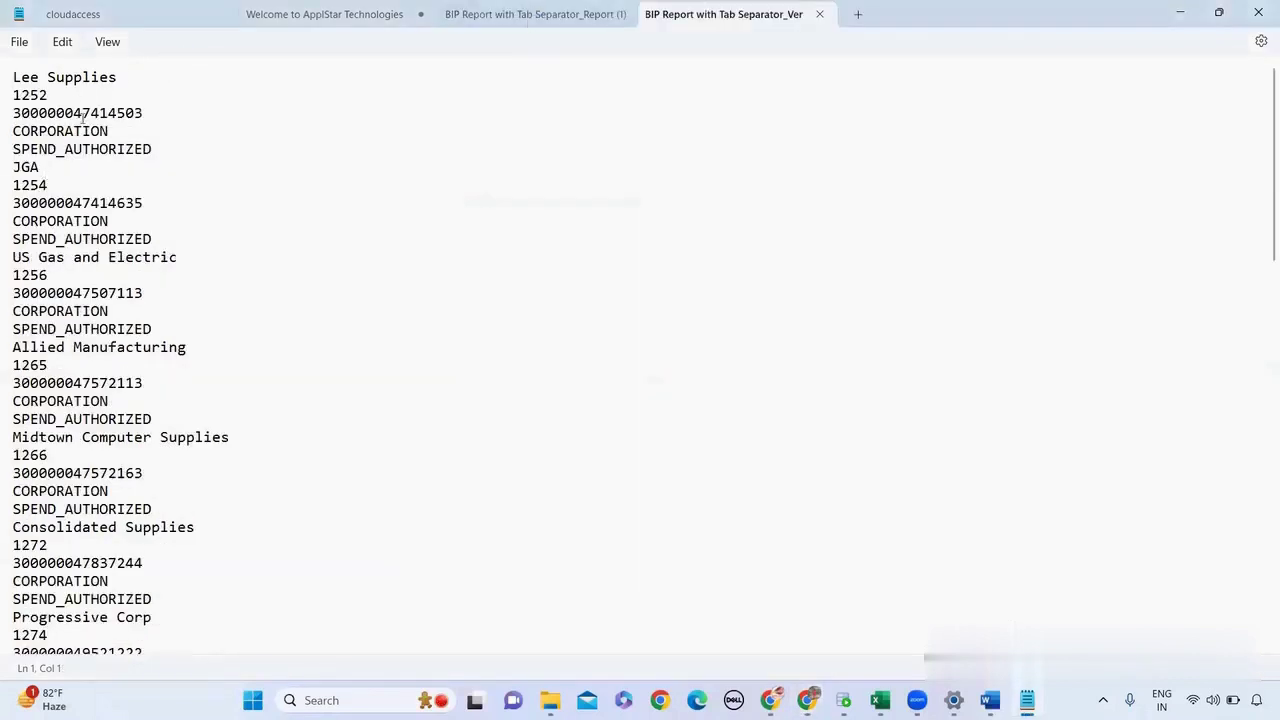
Compare the horizontal tab spacing in the Report output with the field separation in the Vertical Tab output
key("ctrl+shift+Tab")
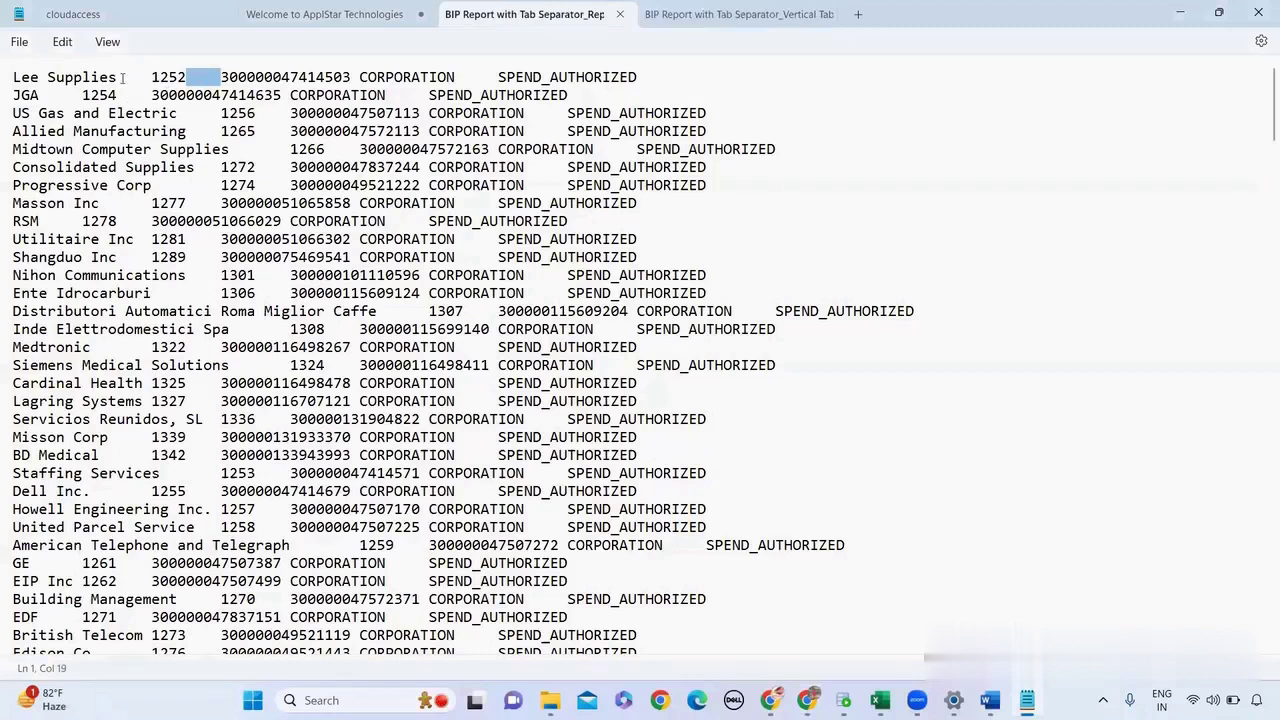
double_click(122, 77)
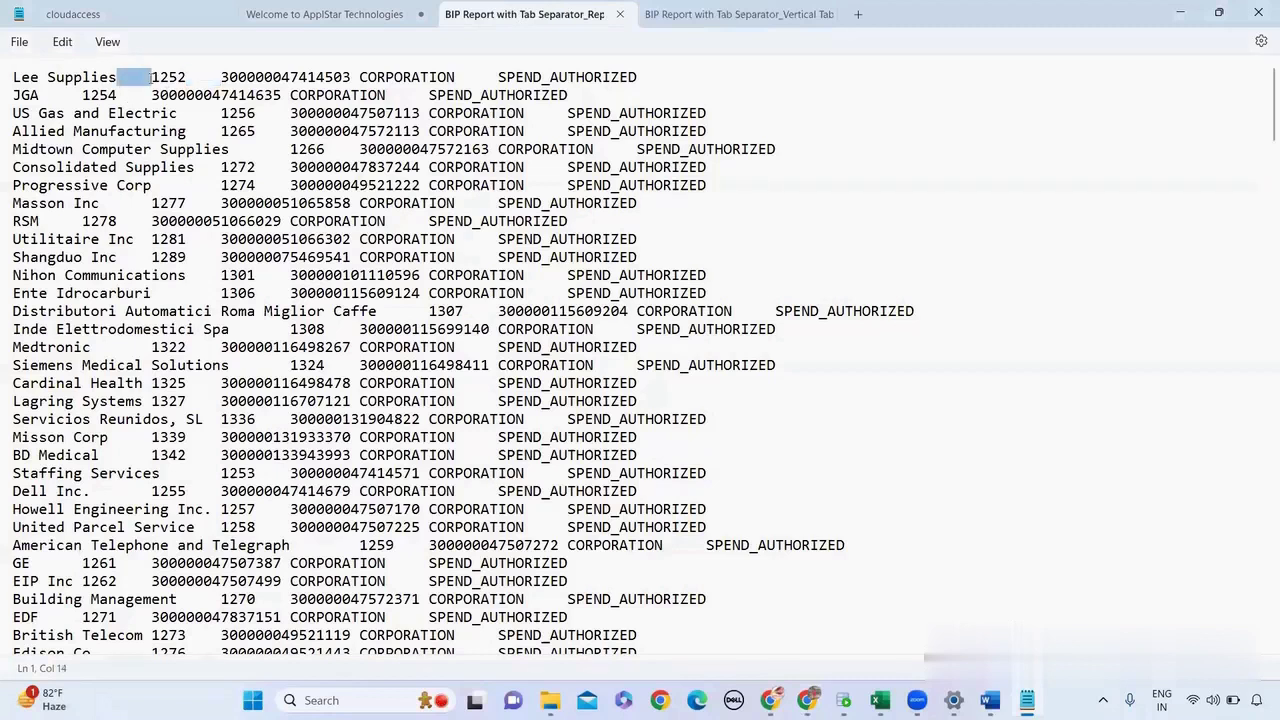
left_click(731, 15)
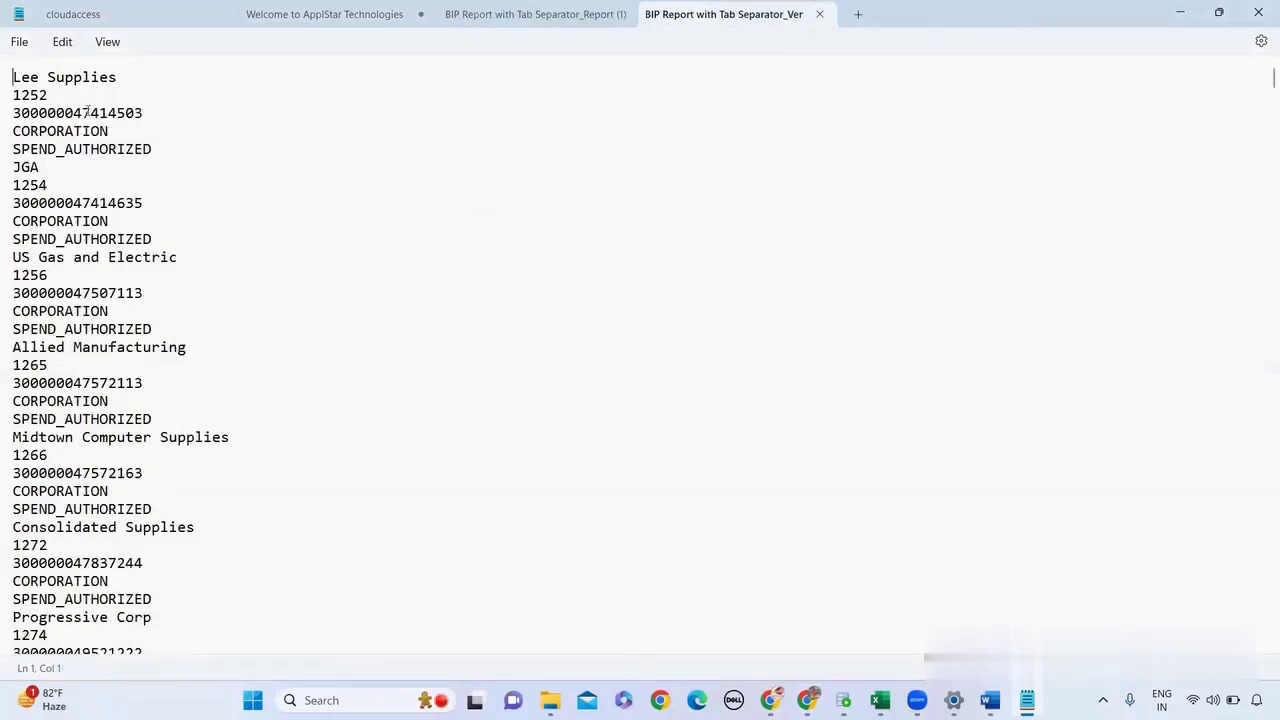
Examine how the fields of the first three supplier records are separated in the Vertical Tab output
left_click_drag(12, 77, 189, 149)
left_click_drag(14, 167, 155, 240)
left_click_drag(14, 257, 155, 330)
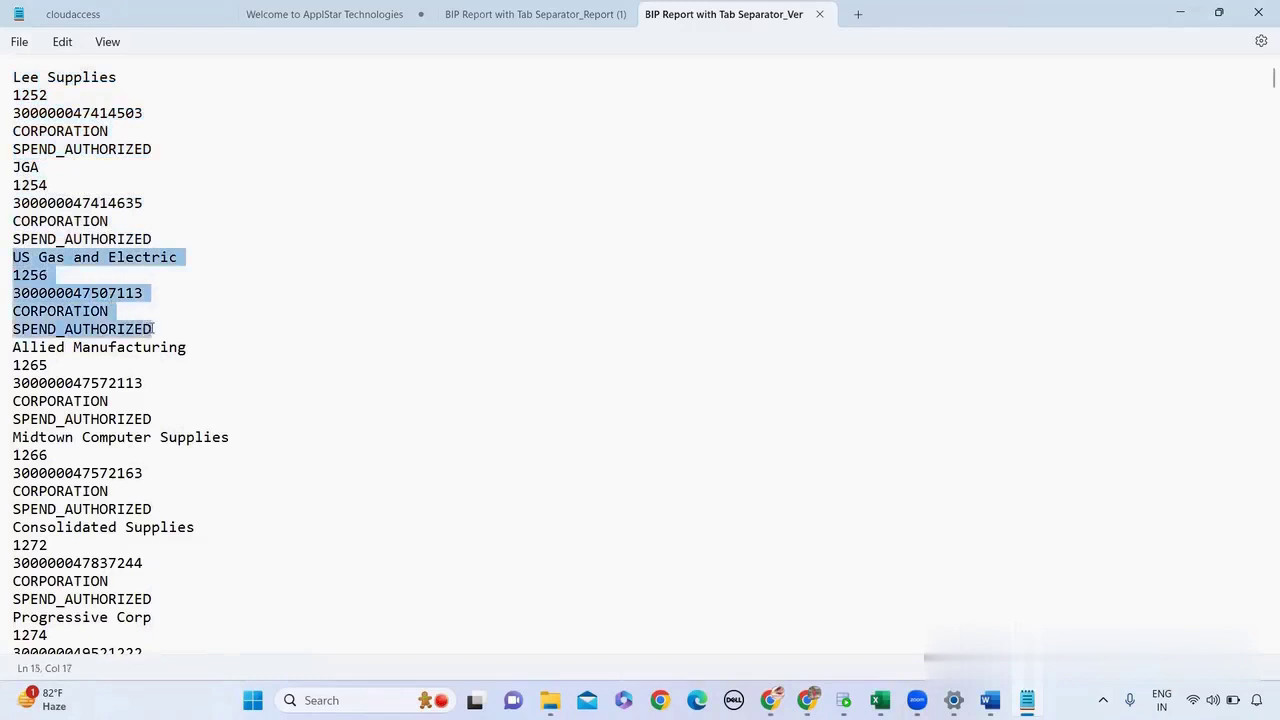
key("ctrl+z")
Switch to the Comma Separator_eText1 template in Word and examine the Chr(44) delimiter in its Format Data Records table
key("alt+Tab")
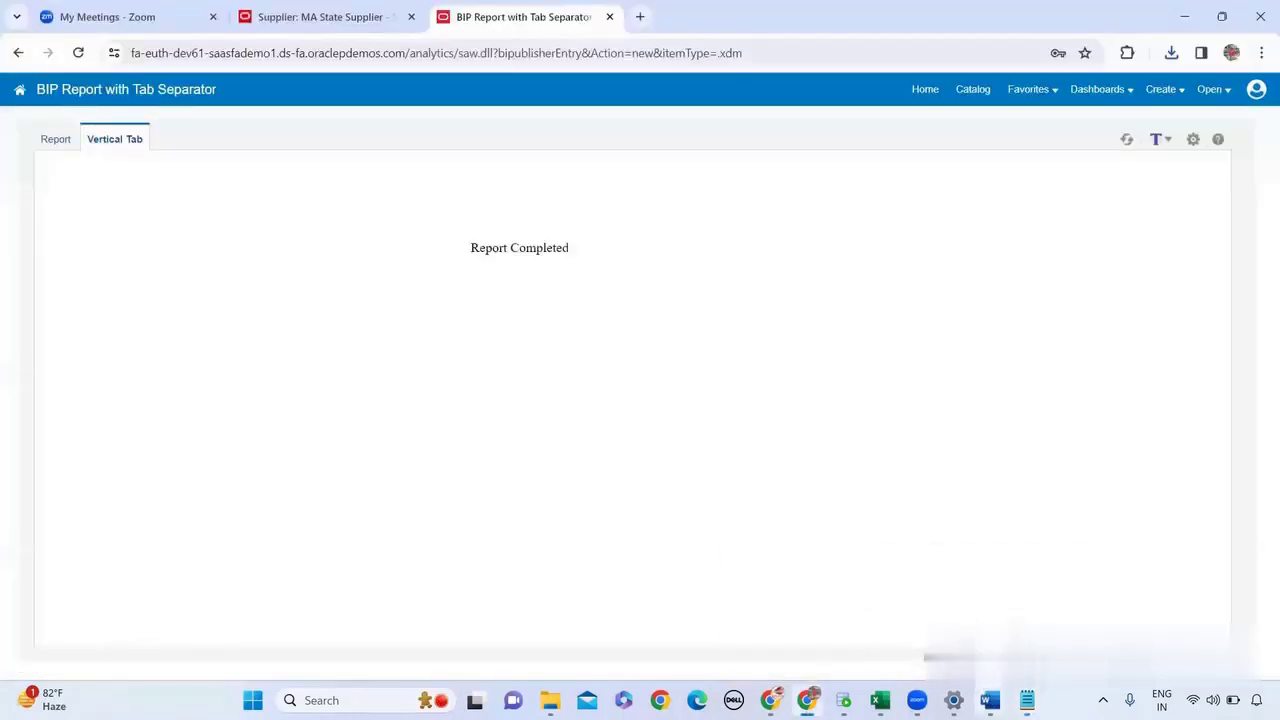
mouse_move(990, 700)
left_click(1165, 614)
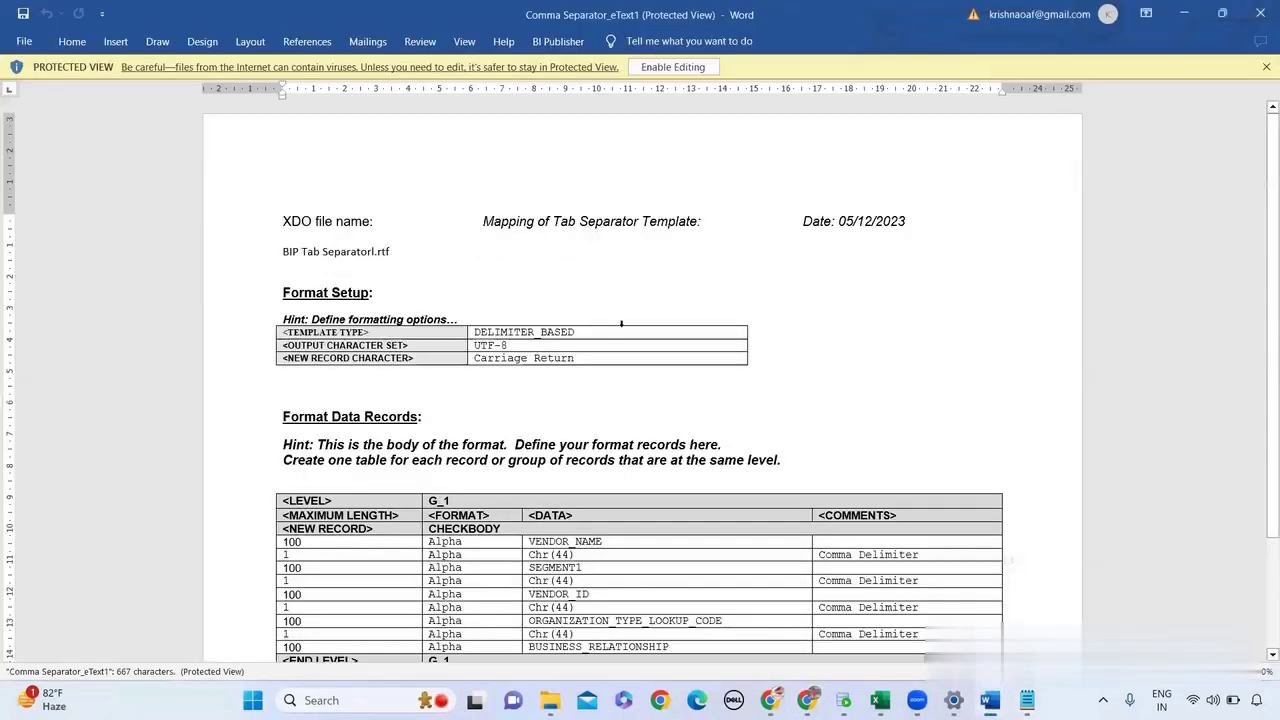
scroll(648, 522, "down", 1)
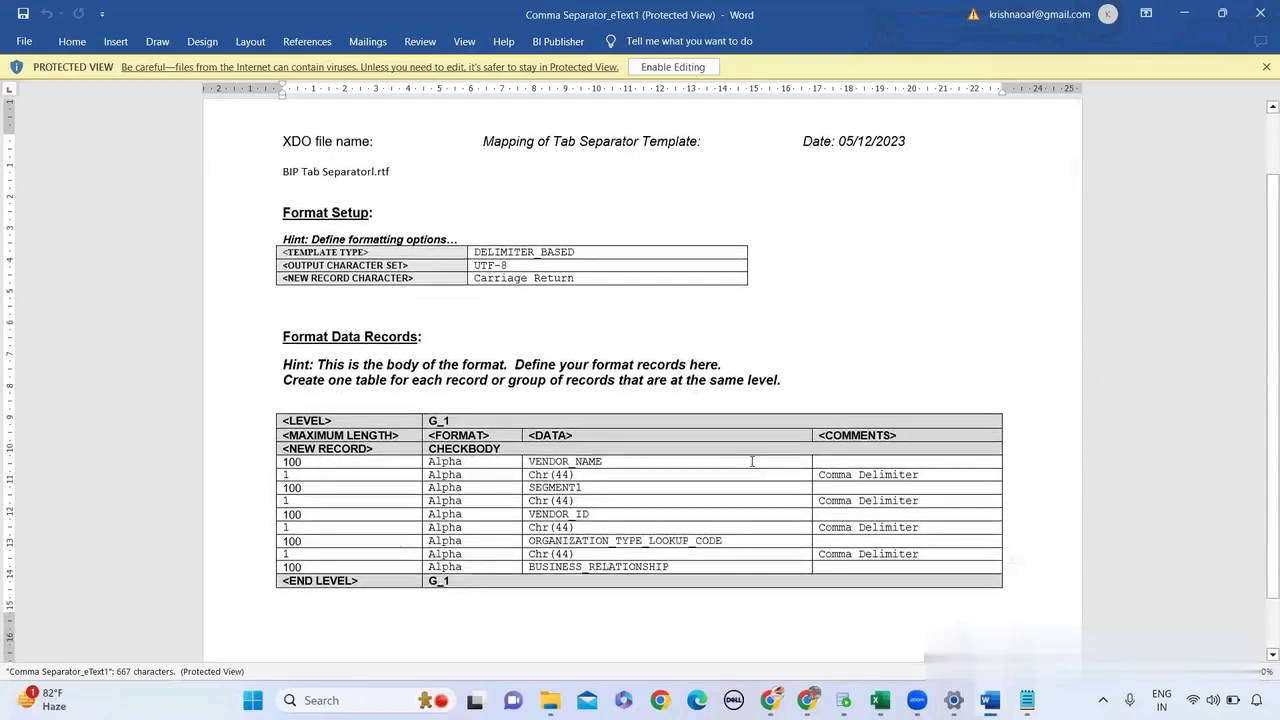
left_click_drag(529, 474, 576, 475)
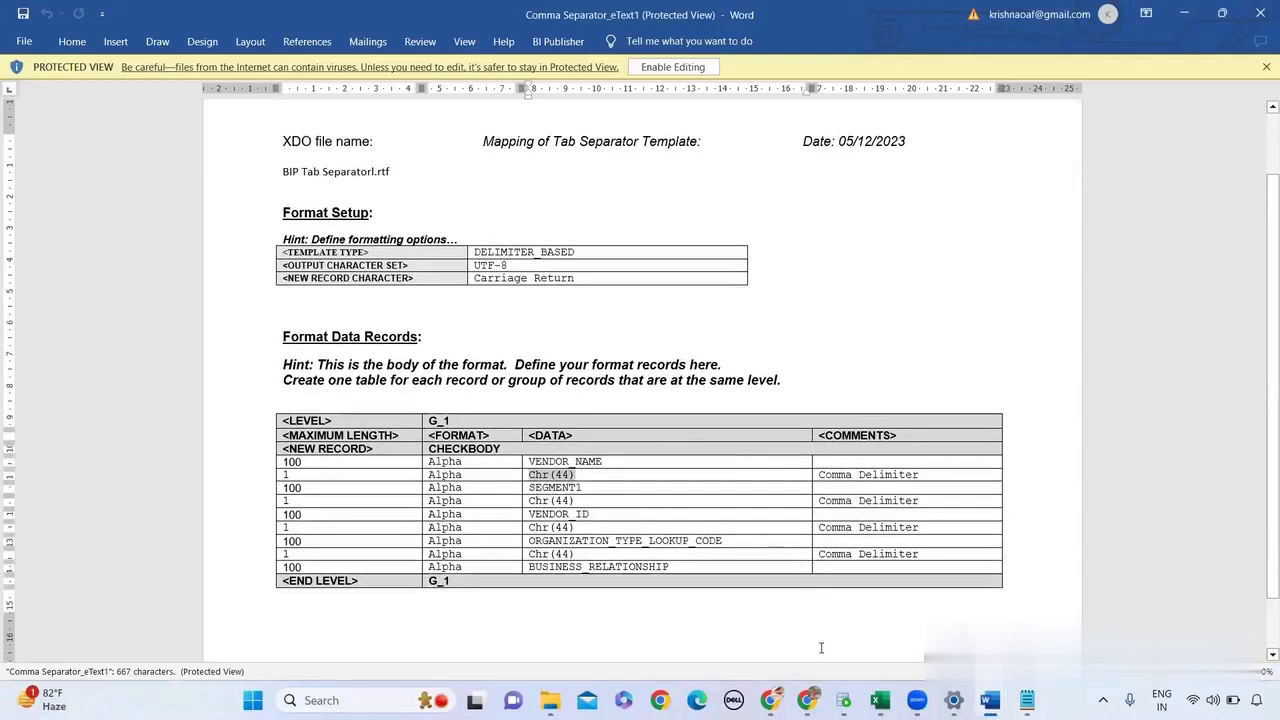
Switch back to the report editor in Chrome and start a layout upload named Comma, using Comma Separator_eText1.rtf from Downloads
key("alt+Tab")
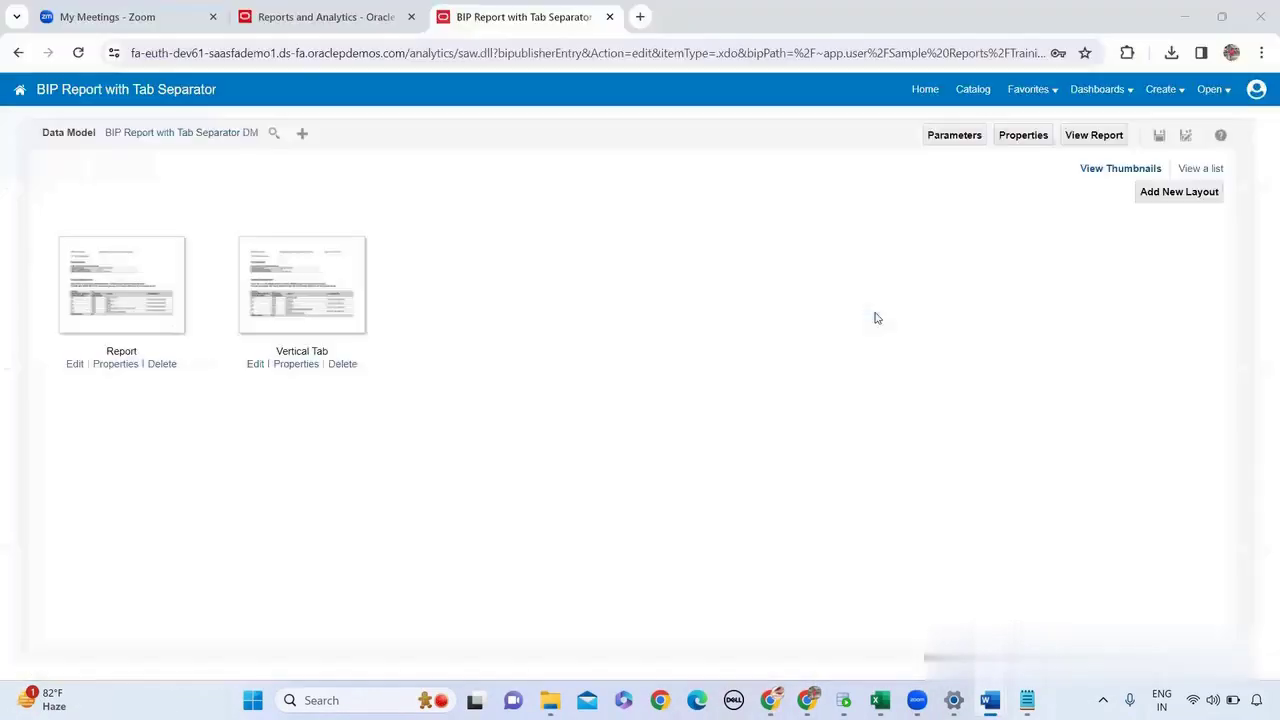
left_click(1170, 192)
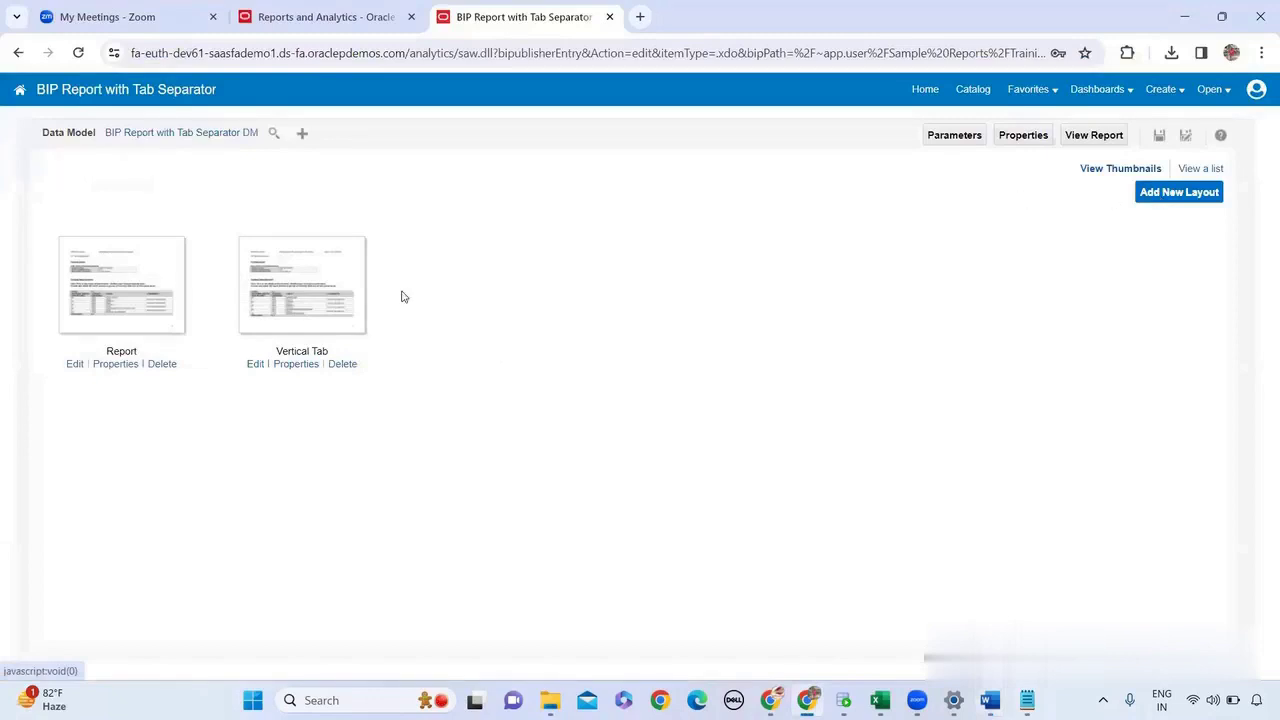
left_click(103, 414)
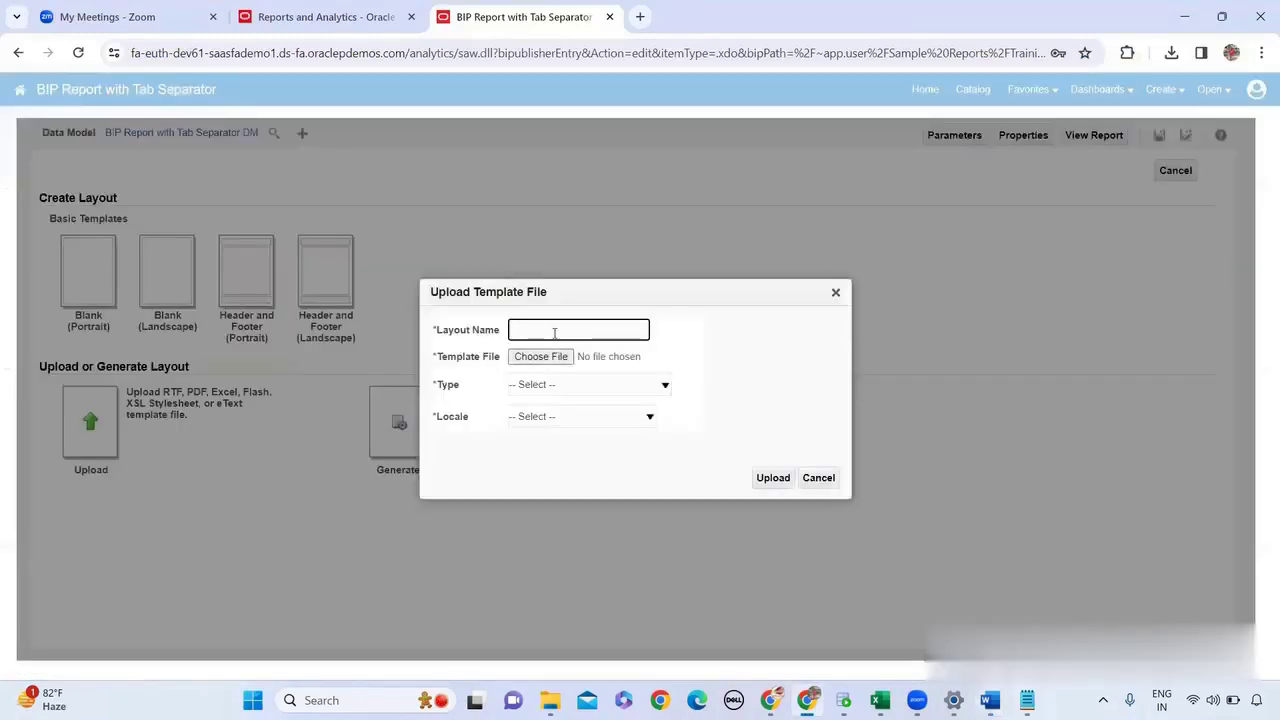
type("Comm")
left_click(556, 357)
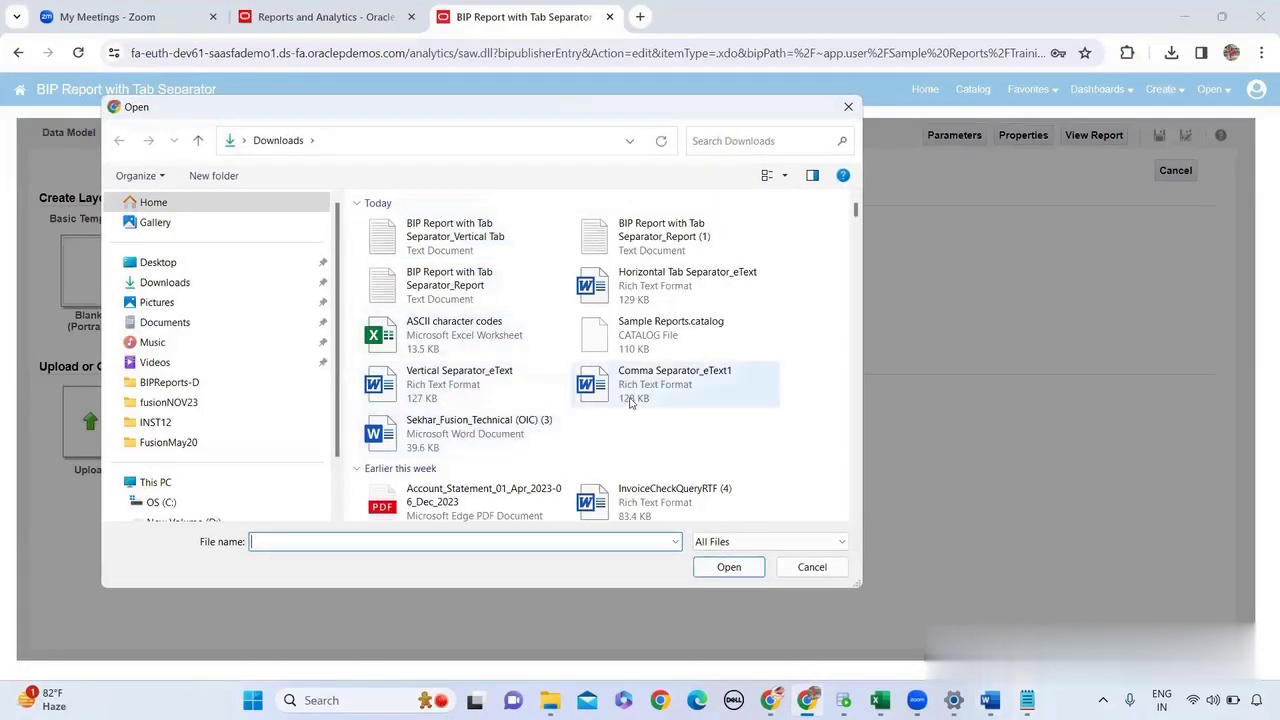
left_click(630, 400)
left_click(728, 572)
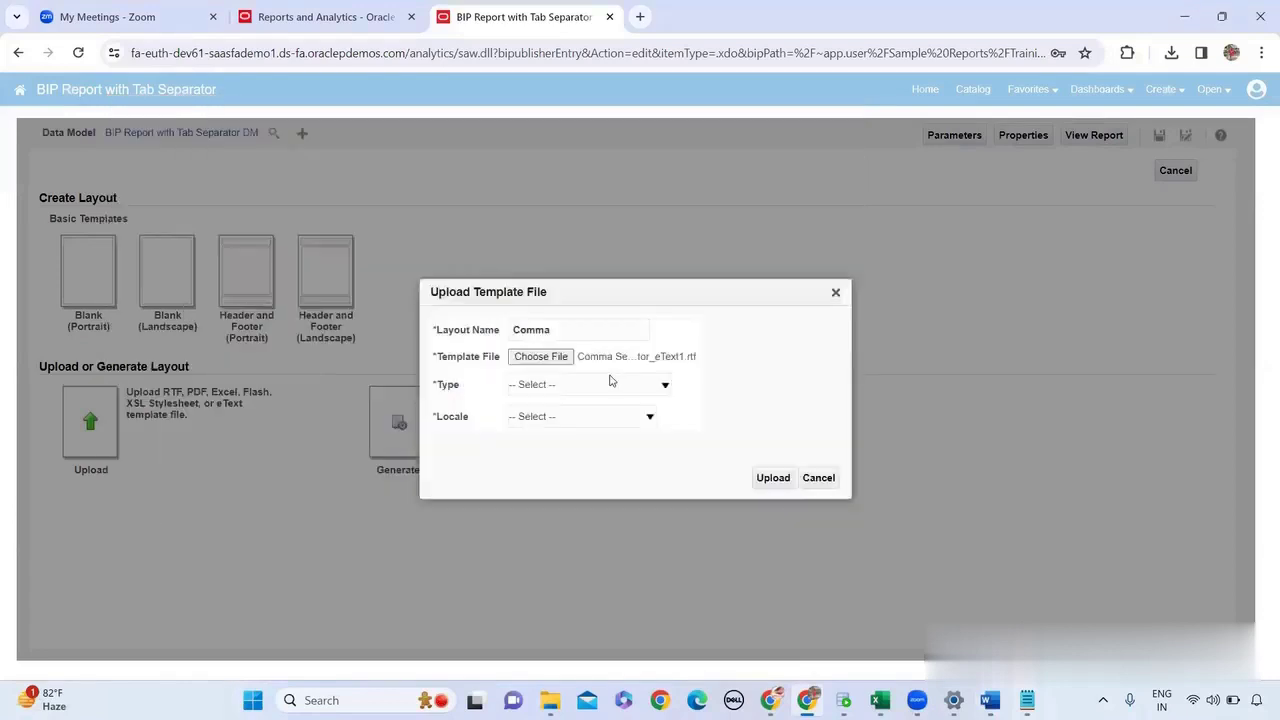
Set the Comma layout's type to eText Template, choose a locale, and upload the template
left_click(610, 384)
left_click(560, 480)
left_click(587, 420)
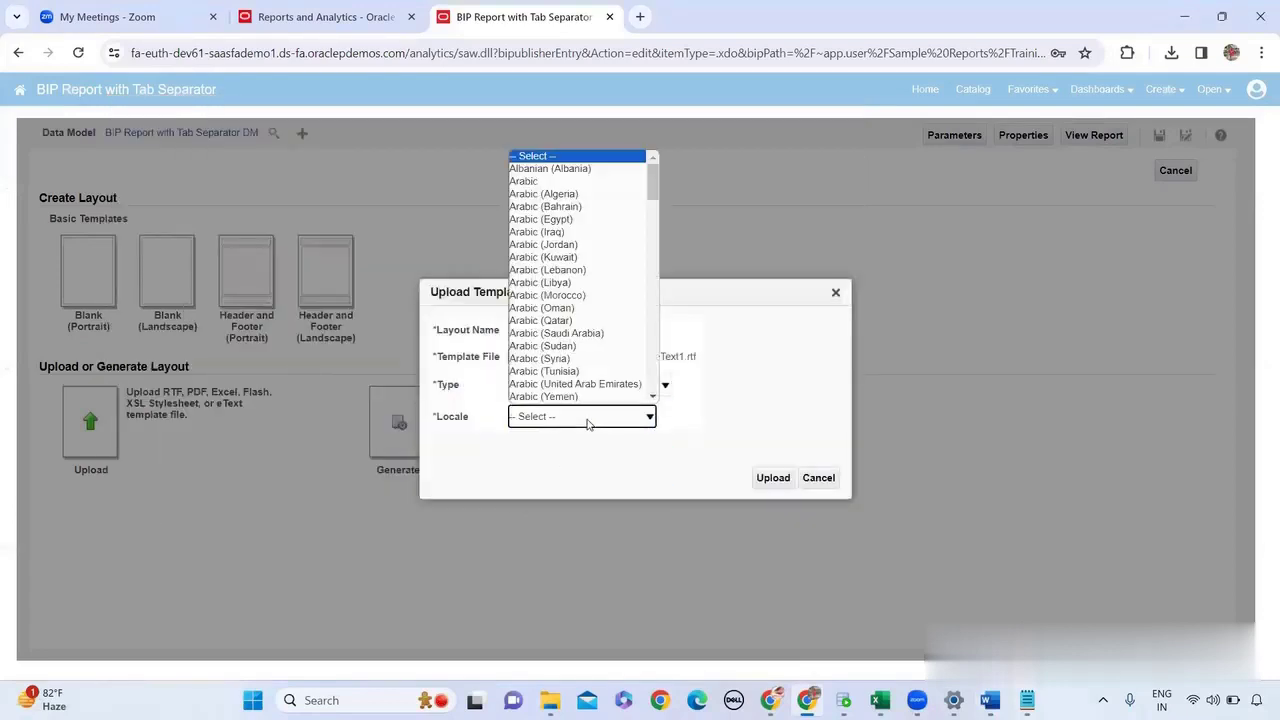
key("e")
key("Return")
left_click(785, 480)
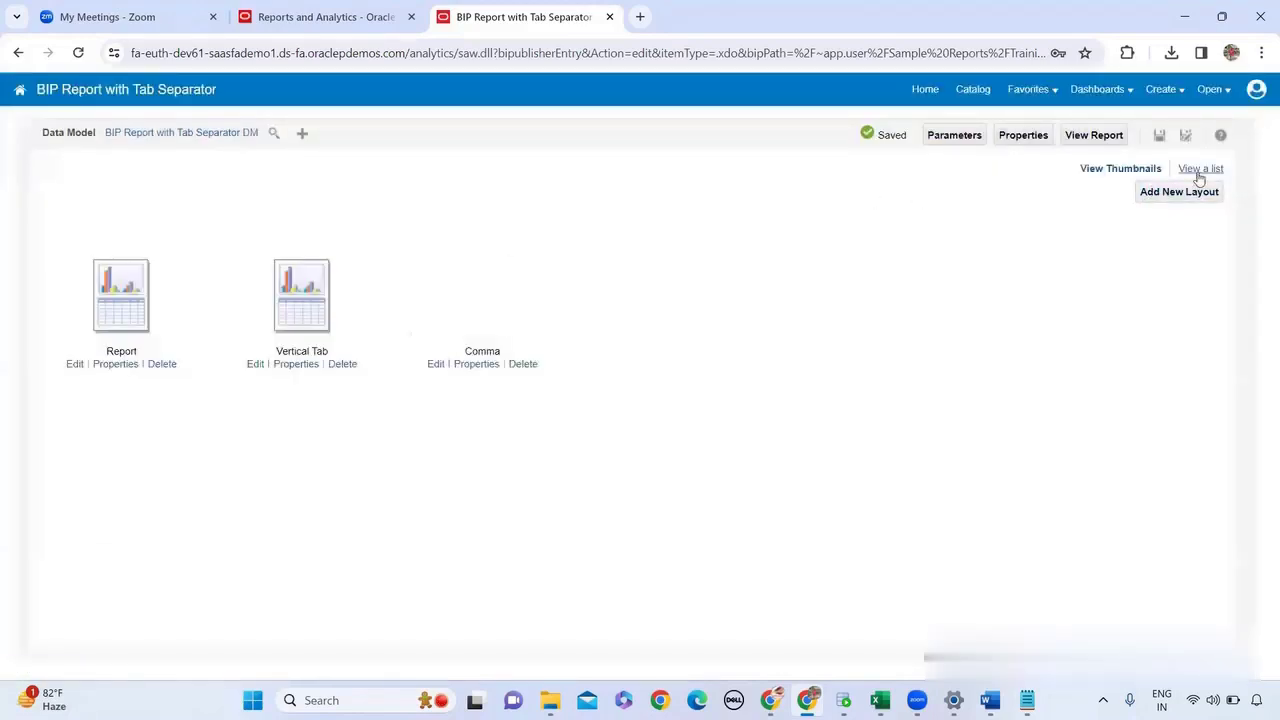
Run the report with the Comma layout, export it as Text, and open the downloaded BIP Report with Tab Separator_Comma.txt in Notepad
left_click(1072, 140)
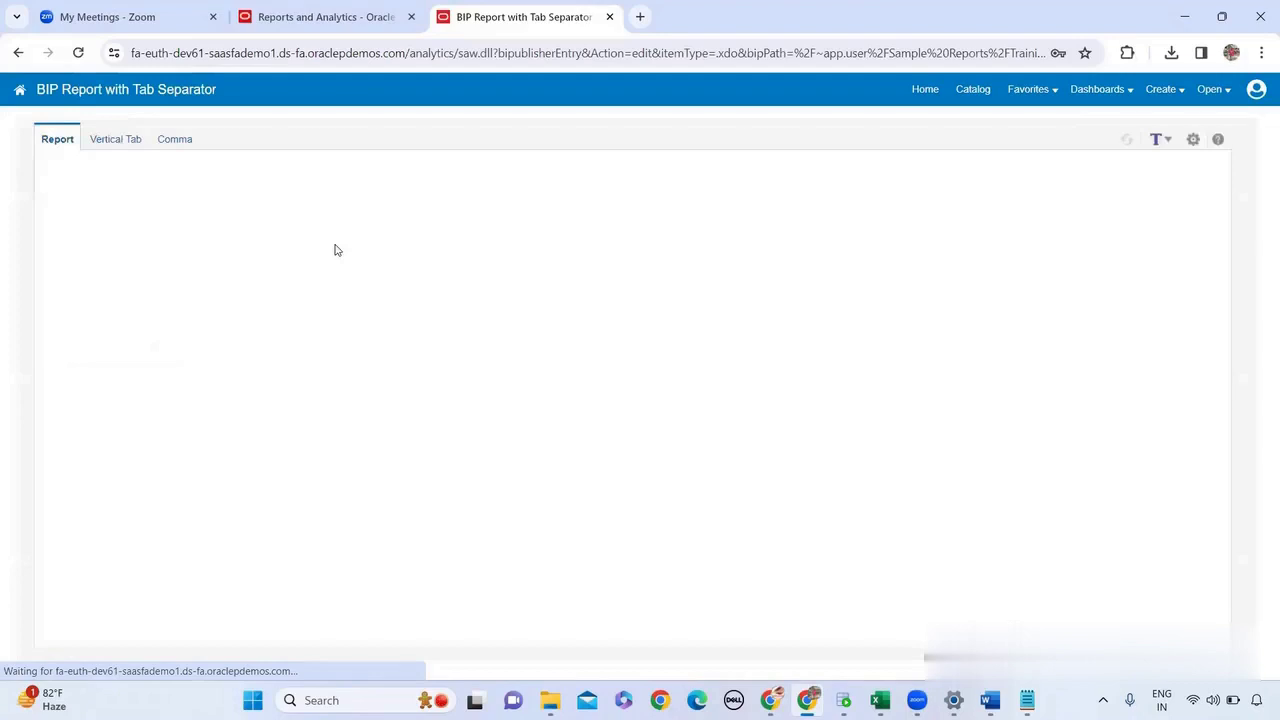
left_click(188, 147)
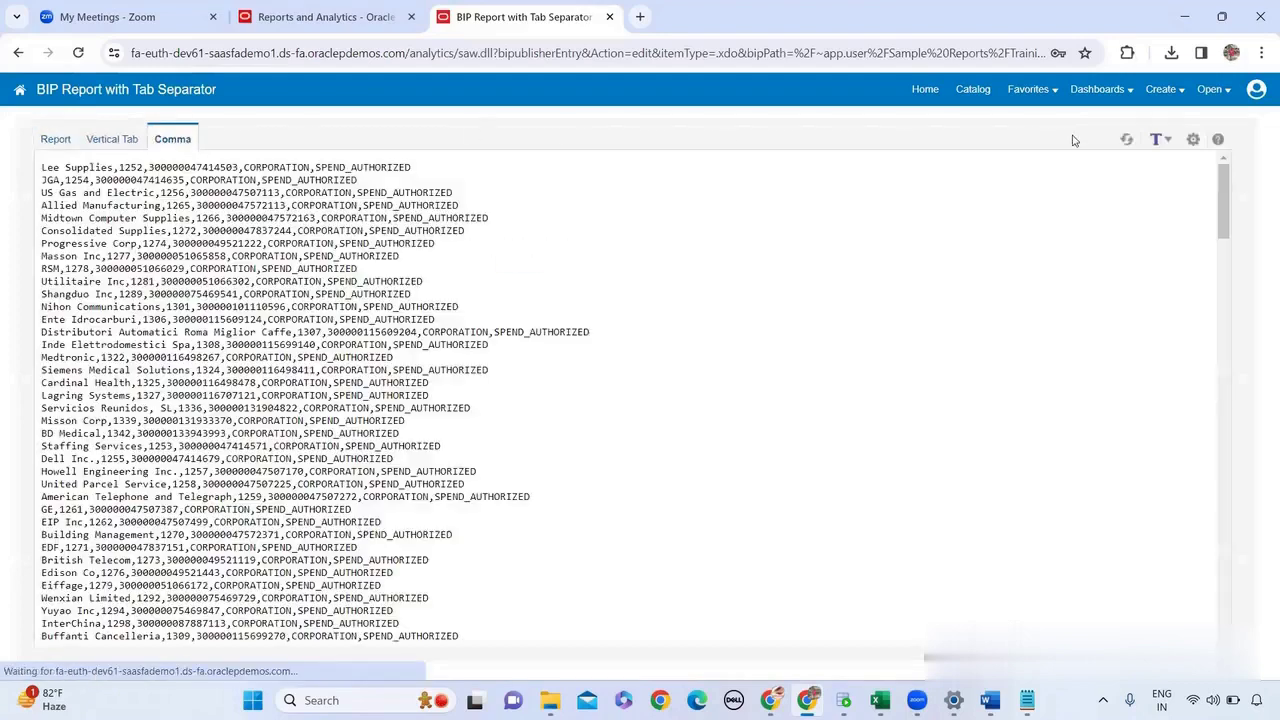
left_click(1189, 143)
mouse_move(1078, 224)
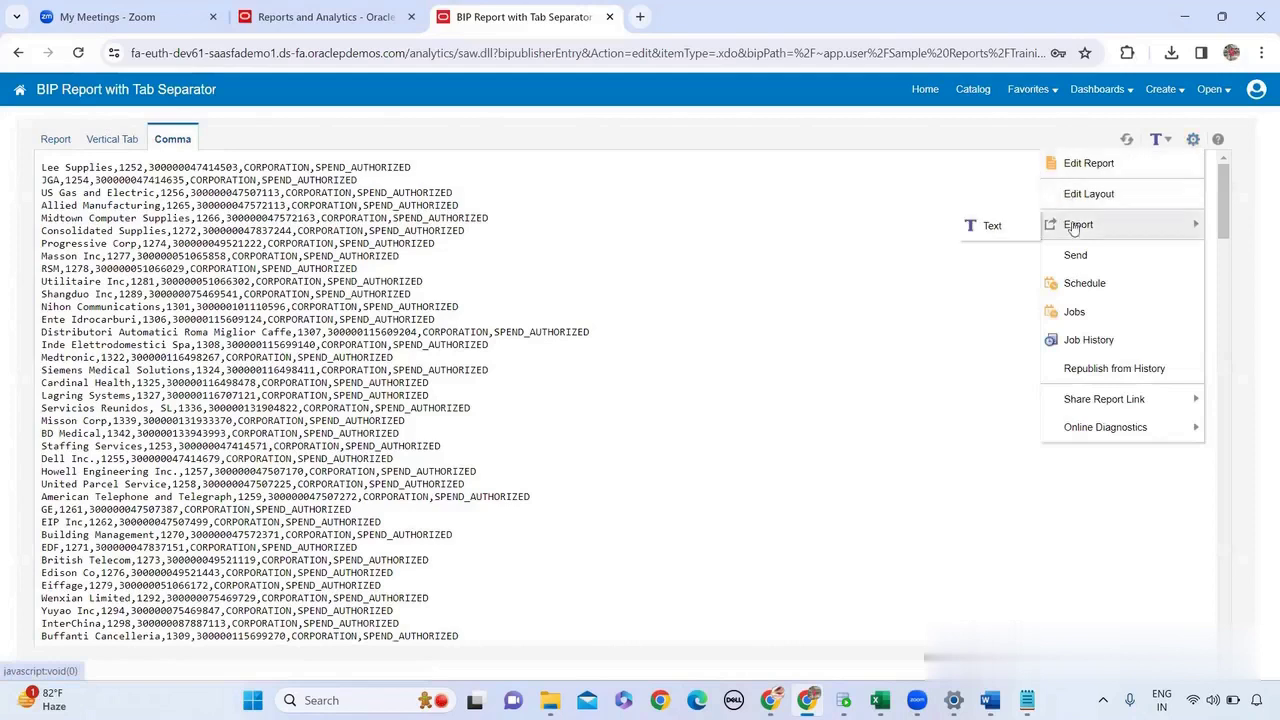
left_click(1000, 236)
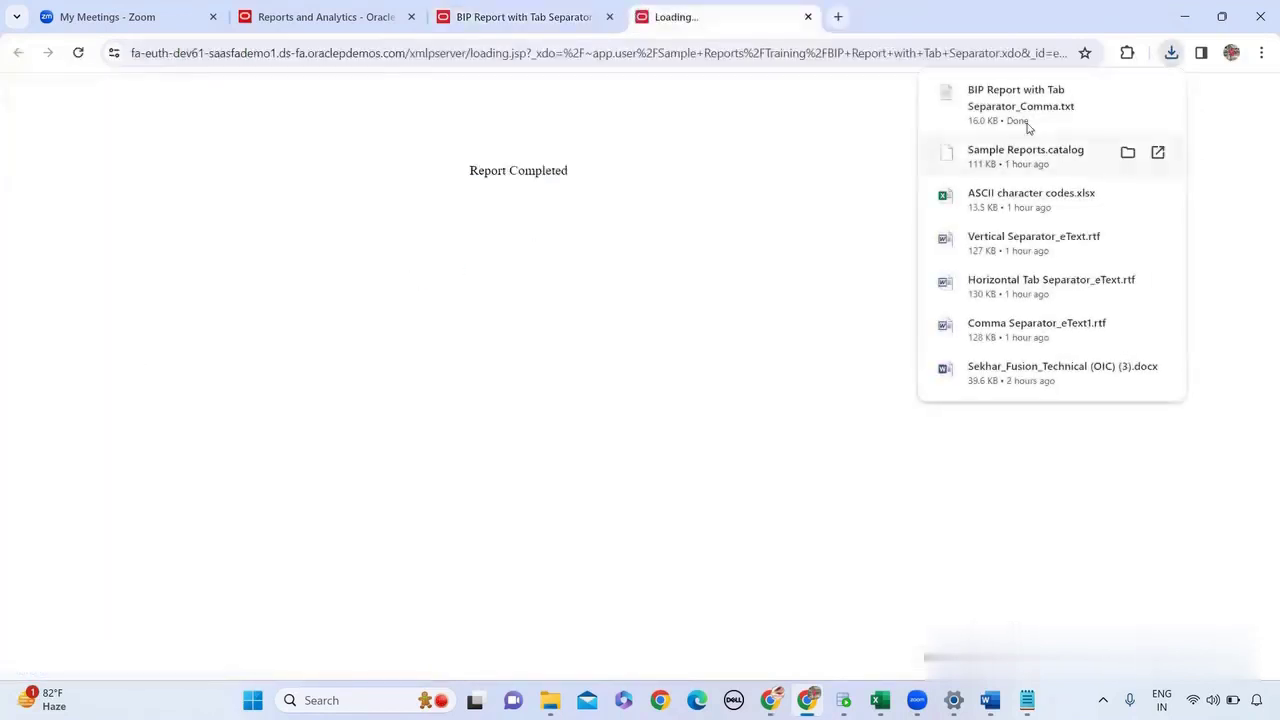
left_click(1022, 95)
left_click(34, 203)
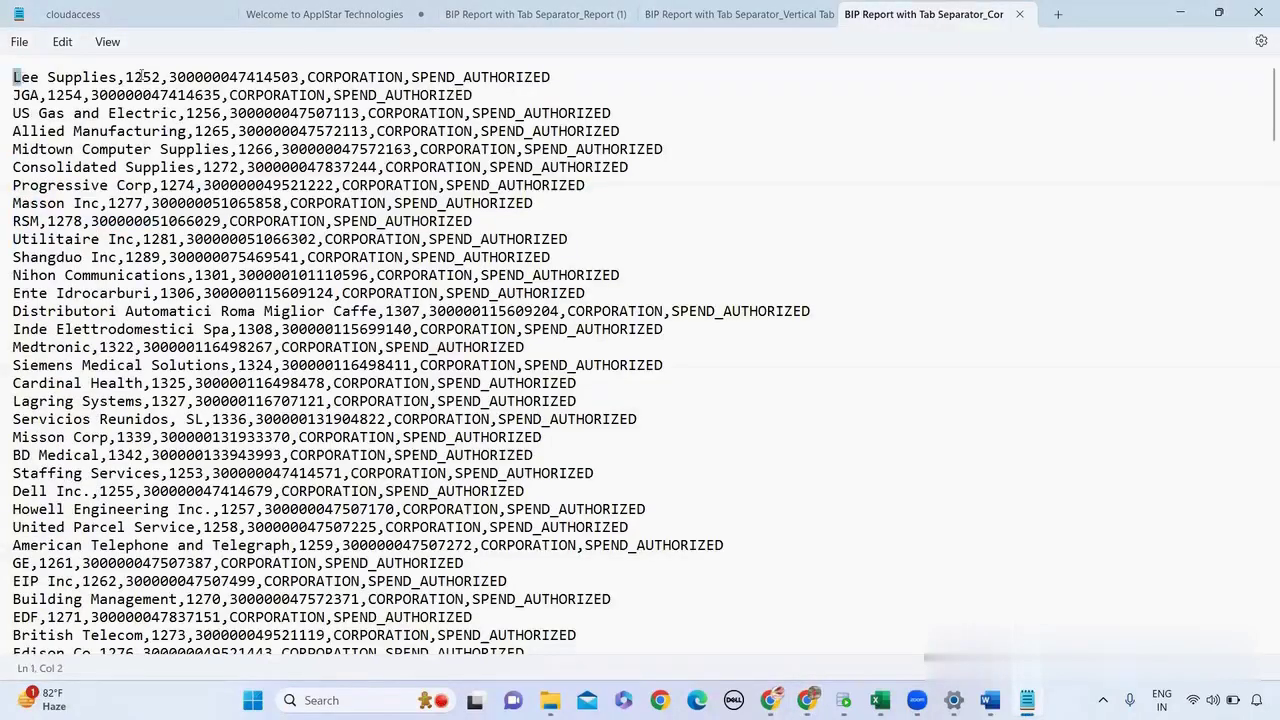
Examine the Lee Supplies and JGA records and the comma delimiter between fields in the Comma output
triple_click(315, 77)
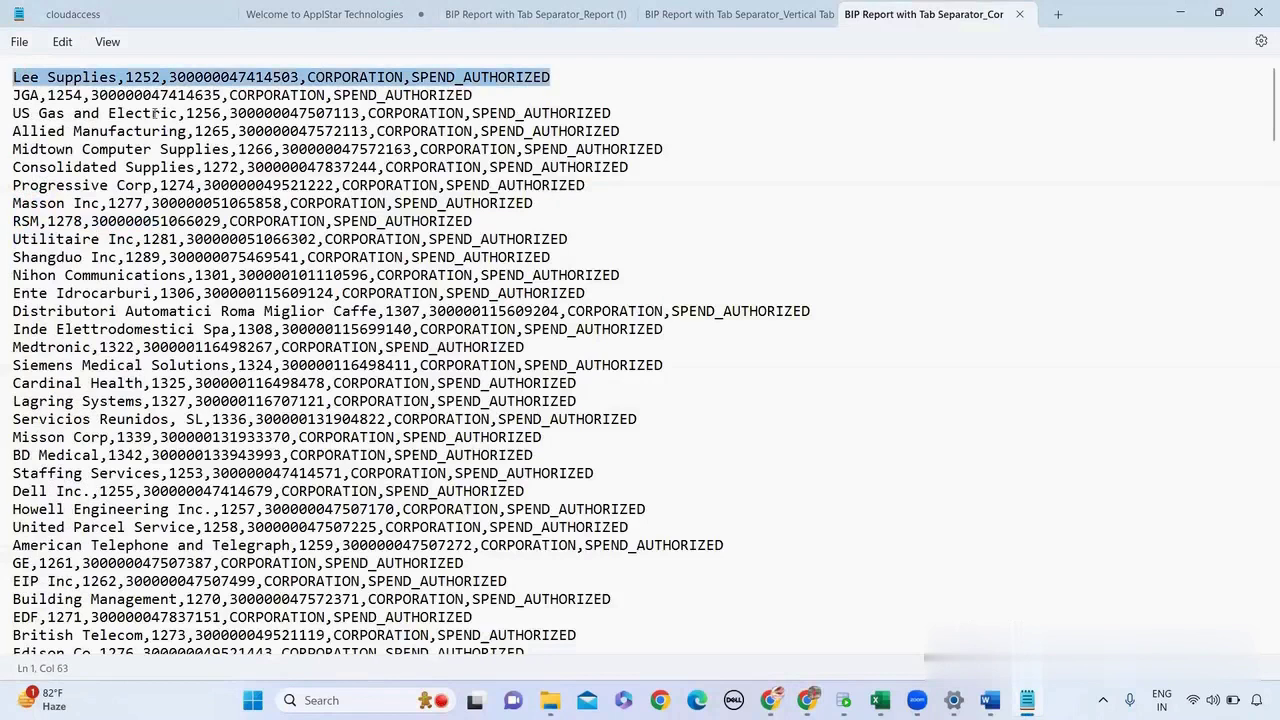
left_click(16, 78)
triple_click(20, 79)
triple_click(16, 96)
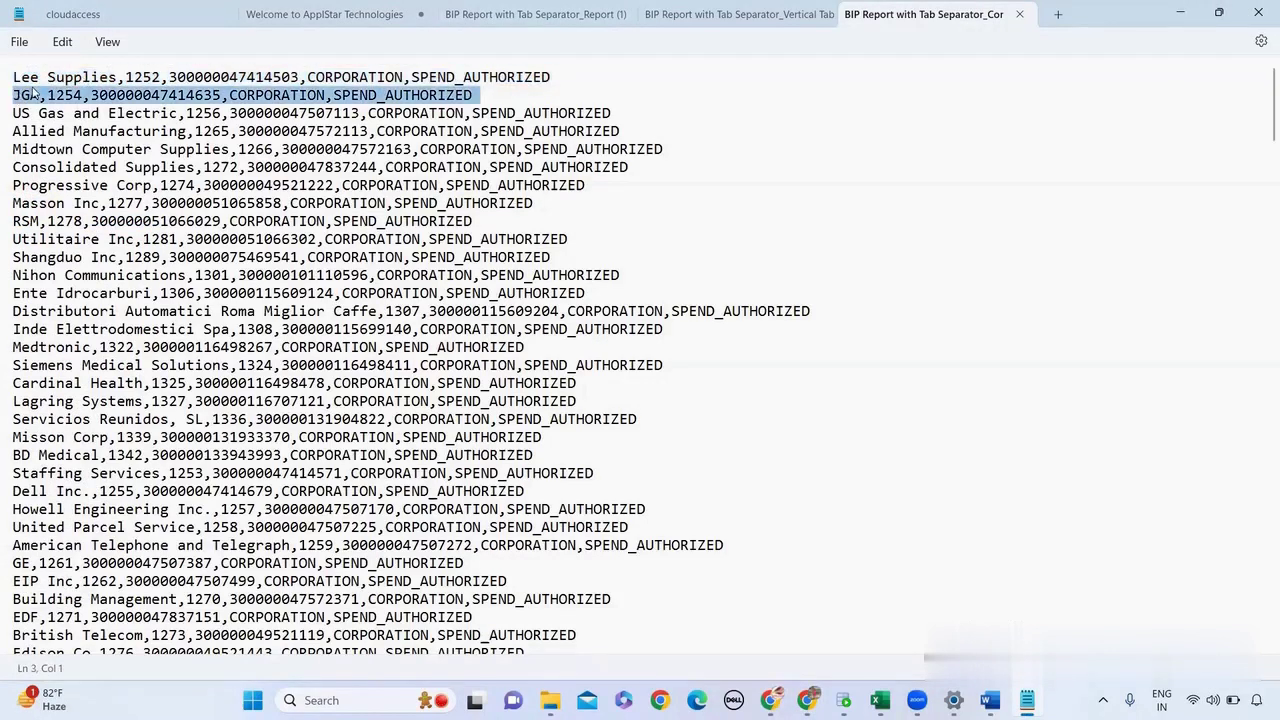
left_click(124, 77)
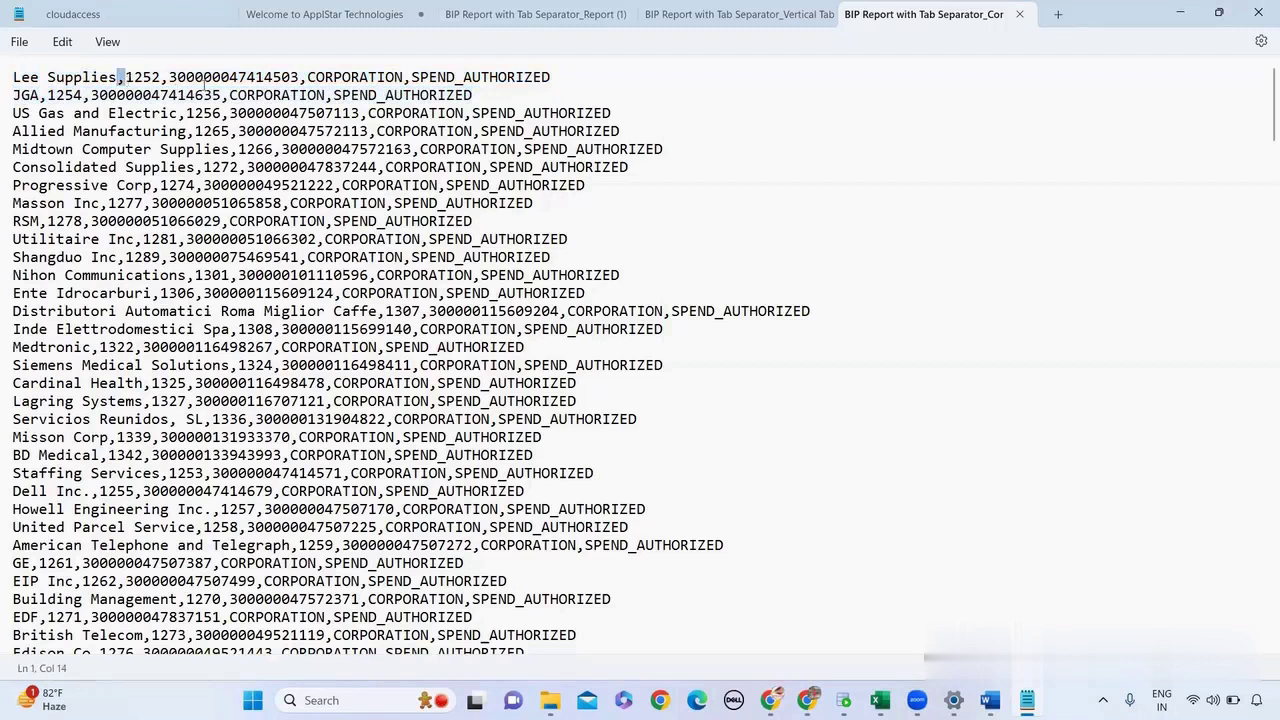
Compare the Comma output with the field separation in the Vertical Tab and Report text outputs
left_click(722, 14)
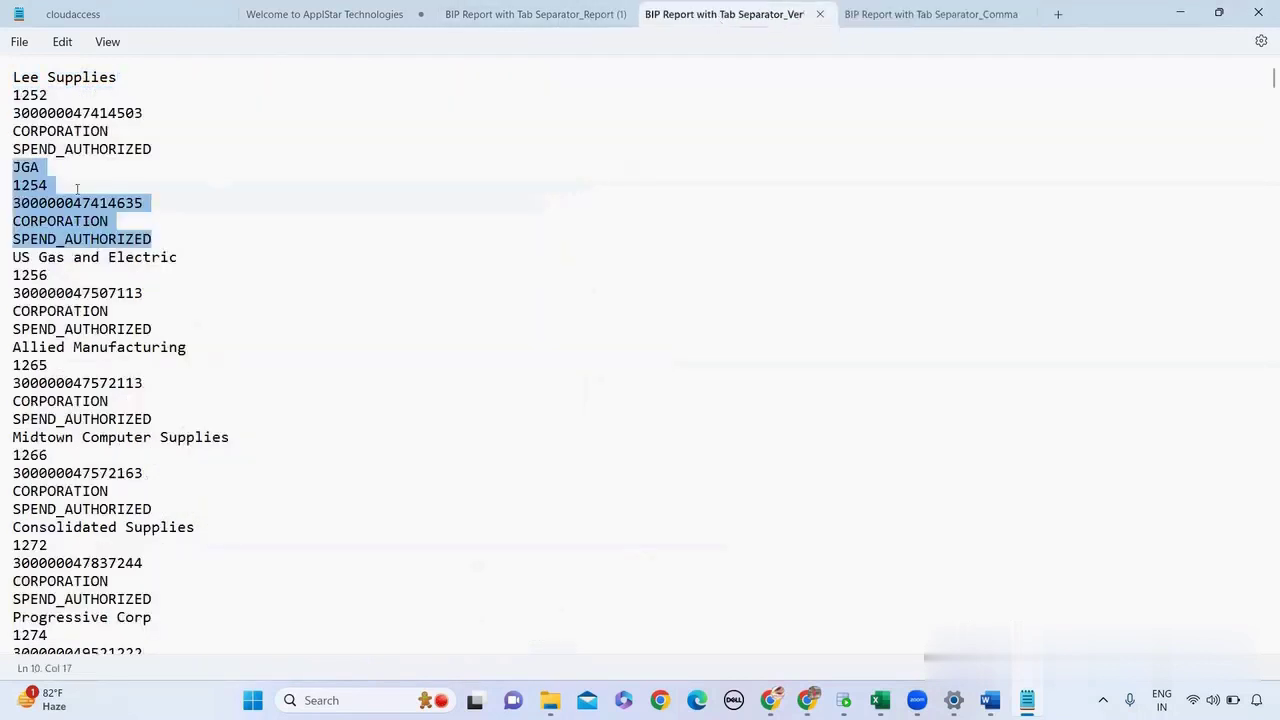
left_click_drag(156, 238, 17, 187)
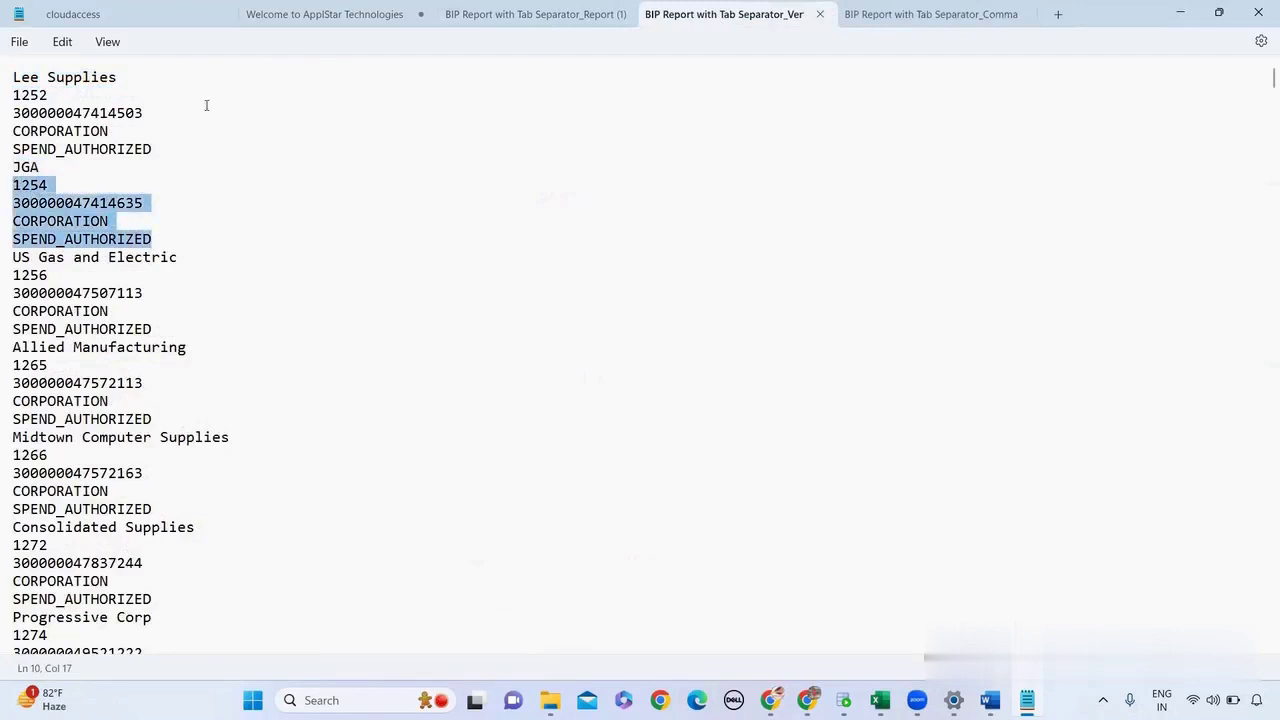
left_click(481, 21)
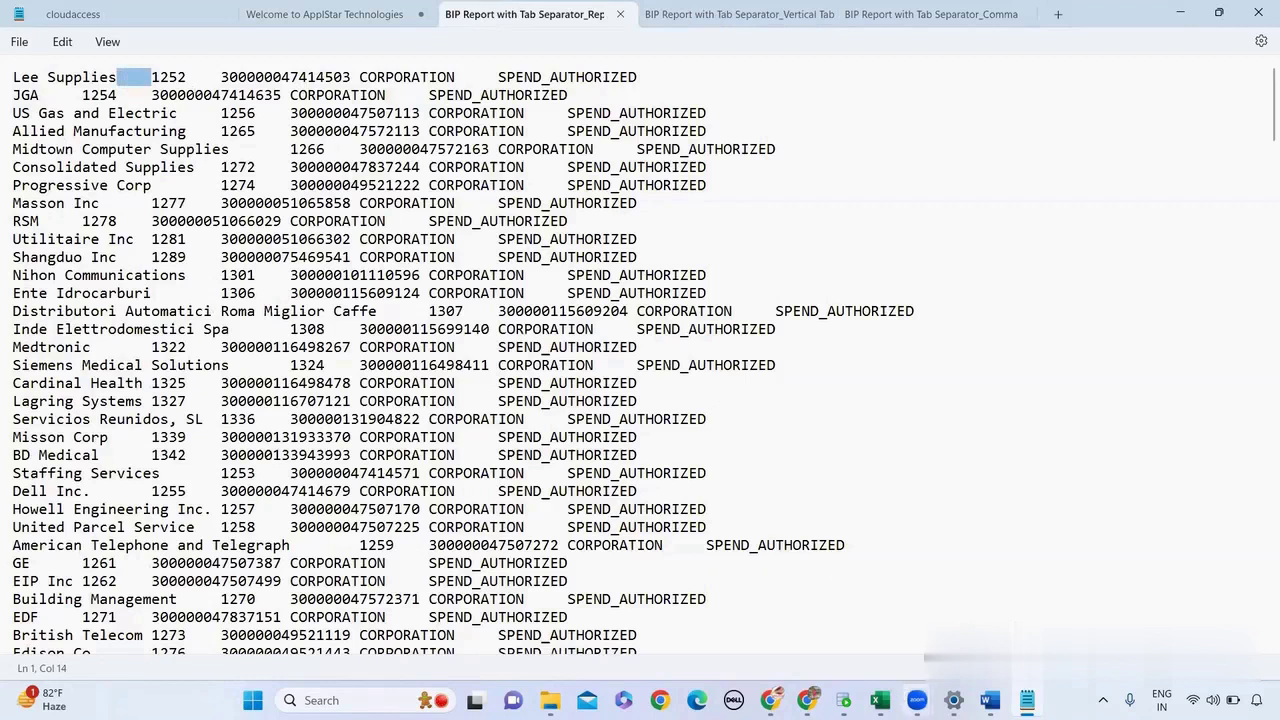
Switch to the ASCII character codes workbook in Excel and review the QTP code, symbol and description columns by selecting columns A to C
left_click(980, 605)
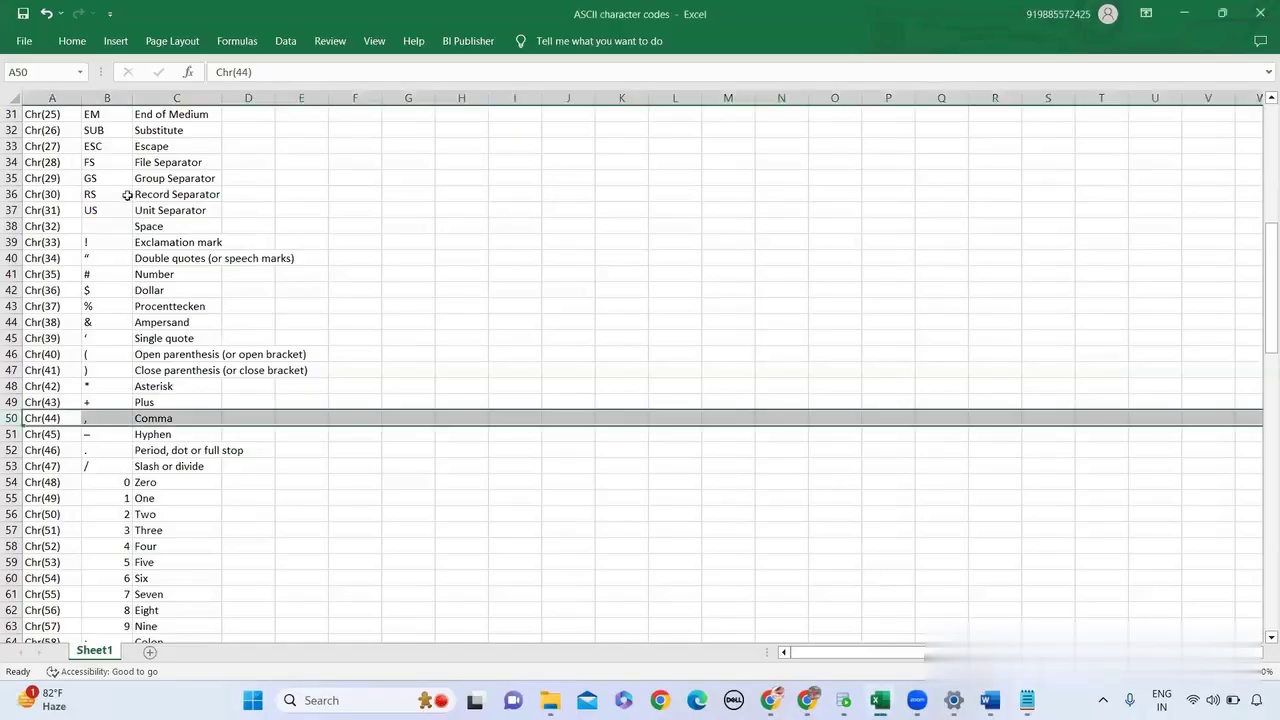
left_click(146, 129)
scroll(80, 165, "up", 7)
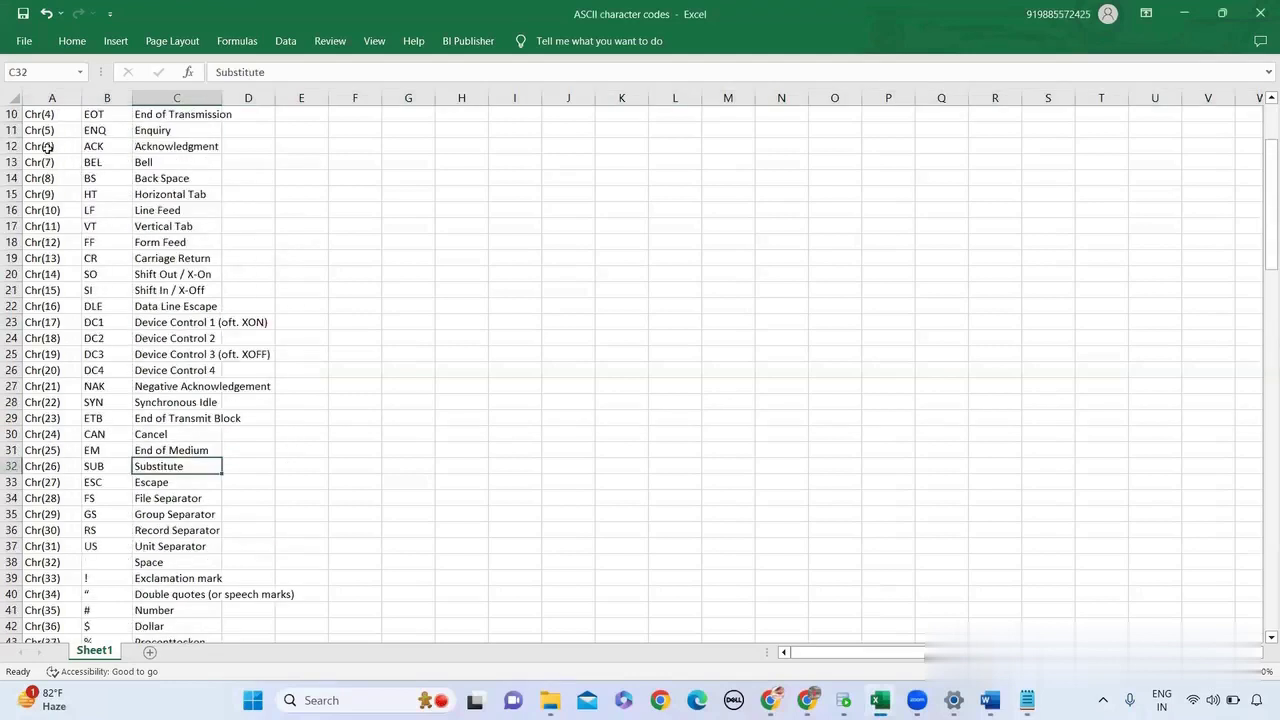
scroll(47, 146, "up", 3)
left_click_drag(50, 97, 172, 197)
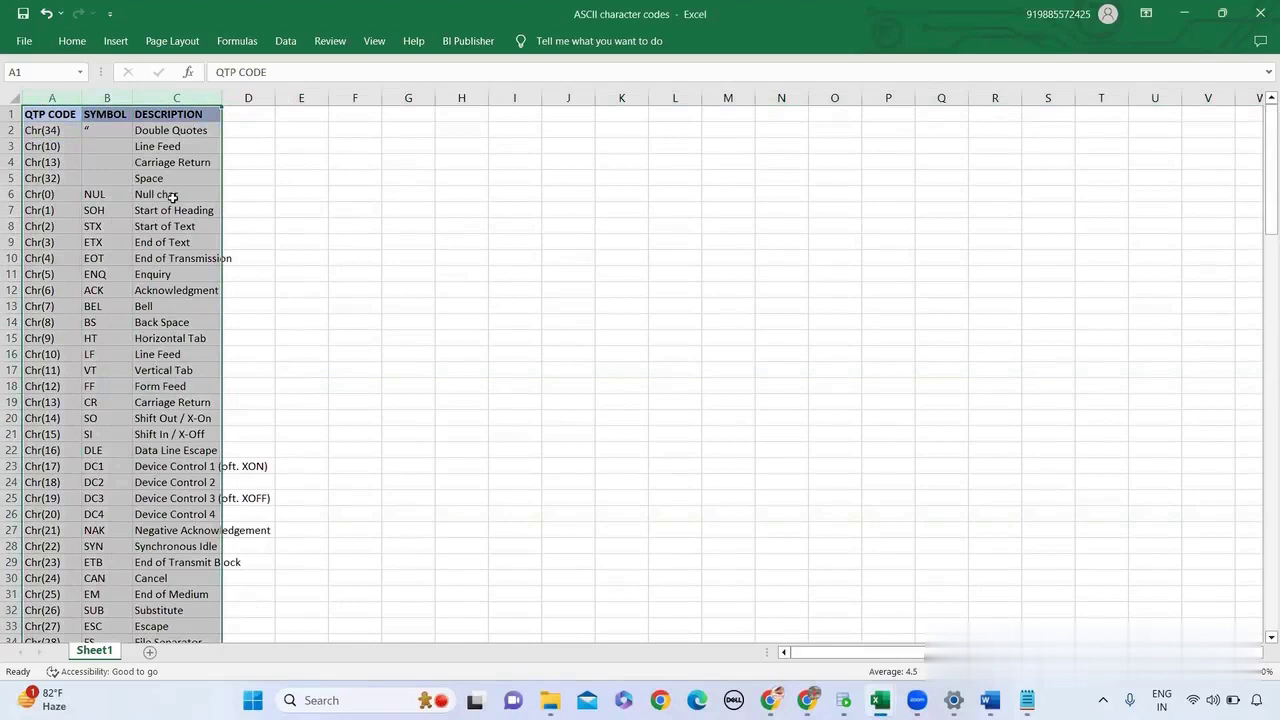